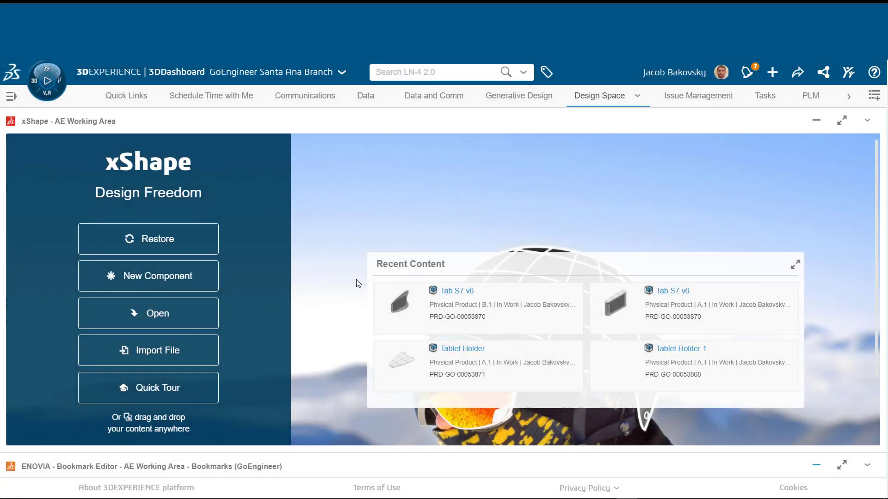
# Import the STEP file Tab S7 v6.step from disk into the AE Working Area.
pyautogui.click(185, 355)
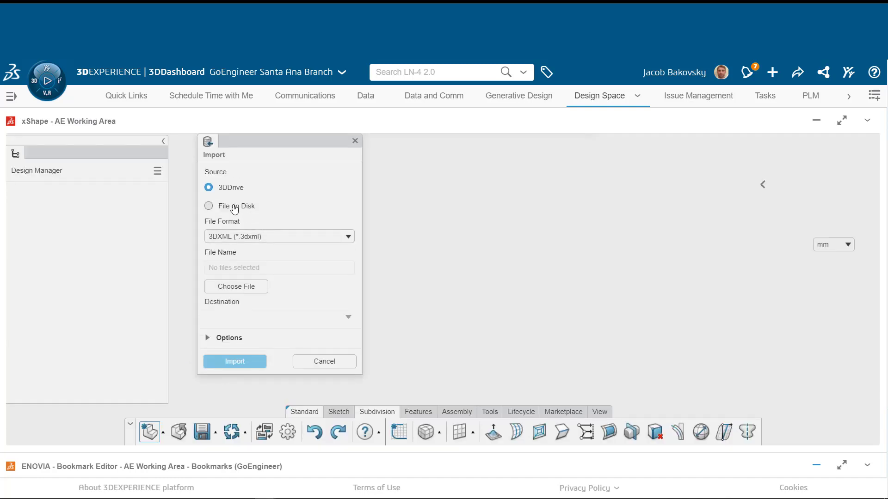
pyautogui.click(234, 207)
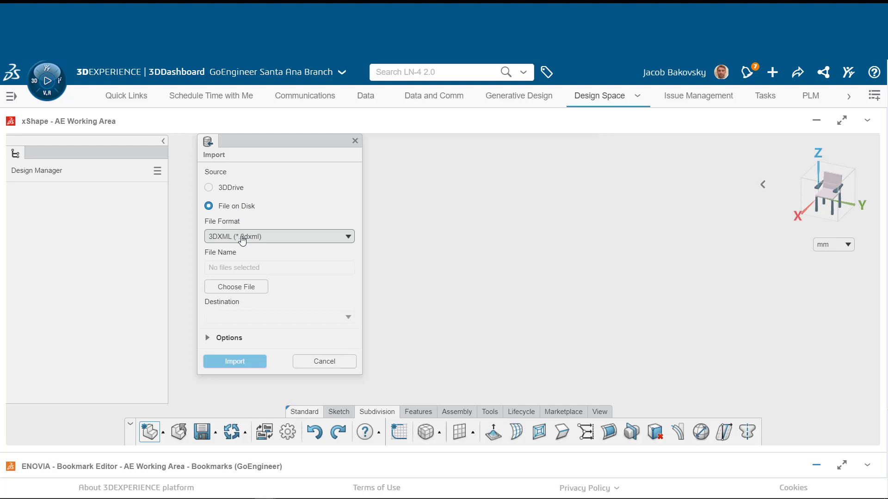
pyautogui.click(242, 240)
pyautogui.click(240, 353)
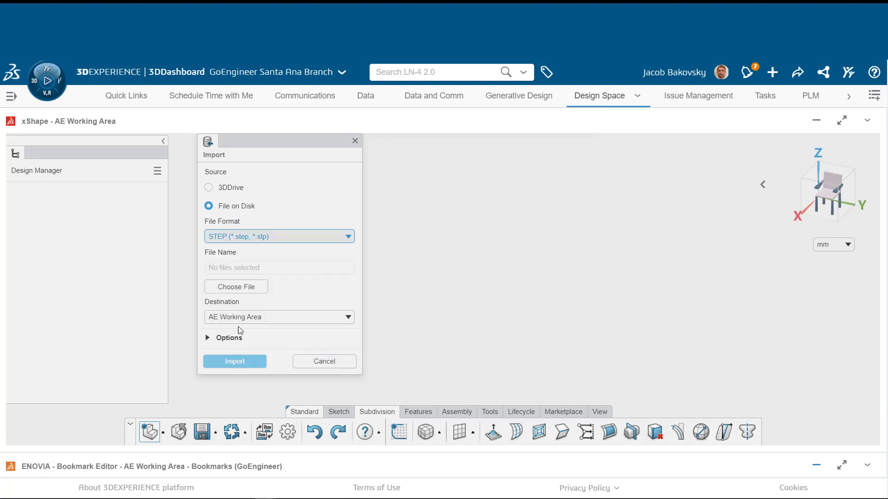
pyautogui.click(246, 288)
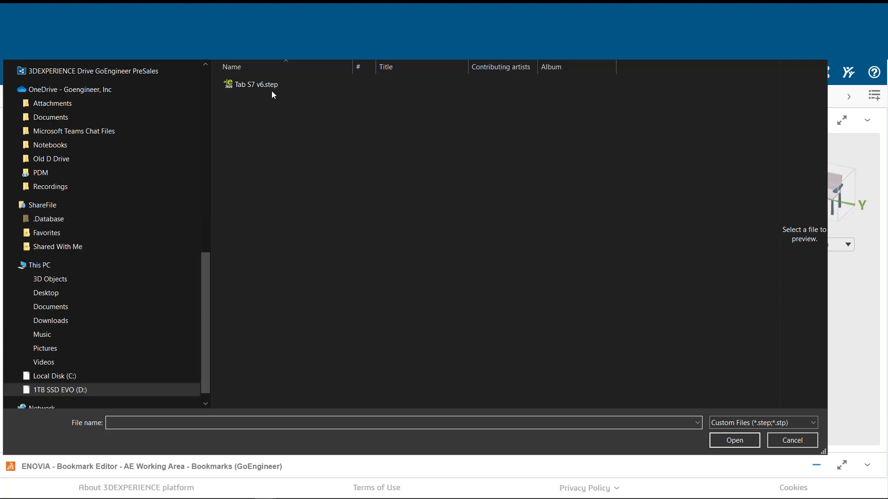
pyautogui.click(271, 87)
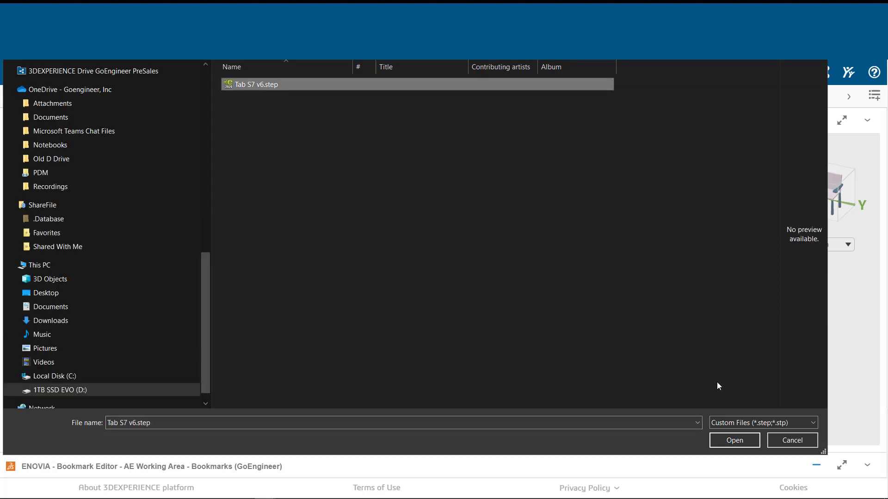
pyautogui.click(717, 444)
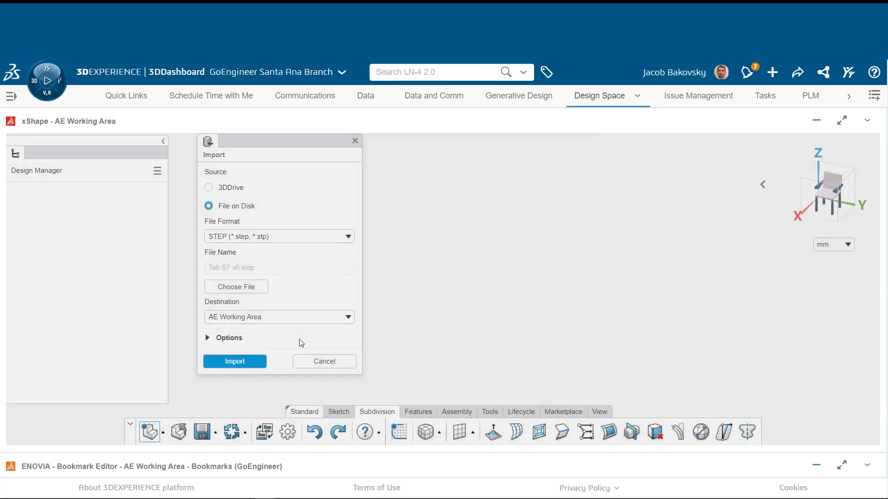
pyautogui.click(279, 319)
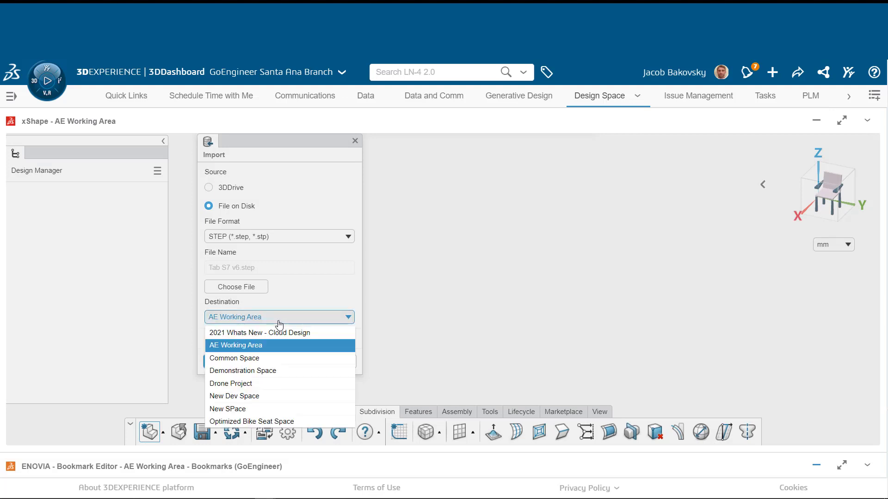
pyautogui.click(261, 345)
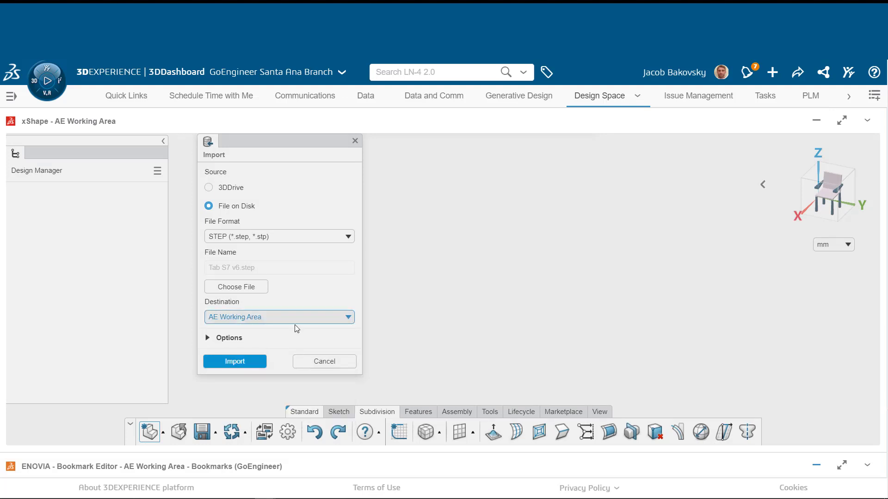
pyautogui.click(252, 364)
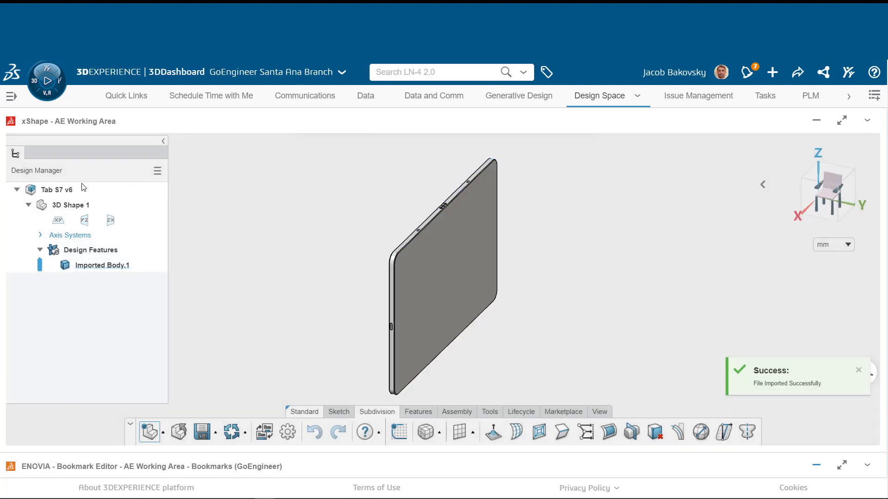
# Rename the imported Tab S7 v6 component as Tablet Holder.
pyautogui.click(78, 188)
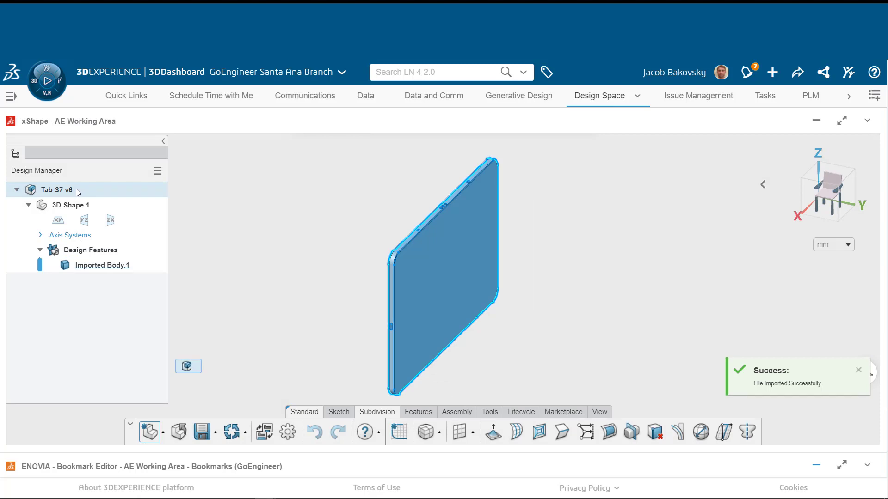
pyautogui.click(70, 192)
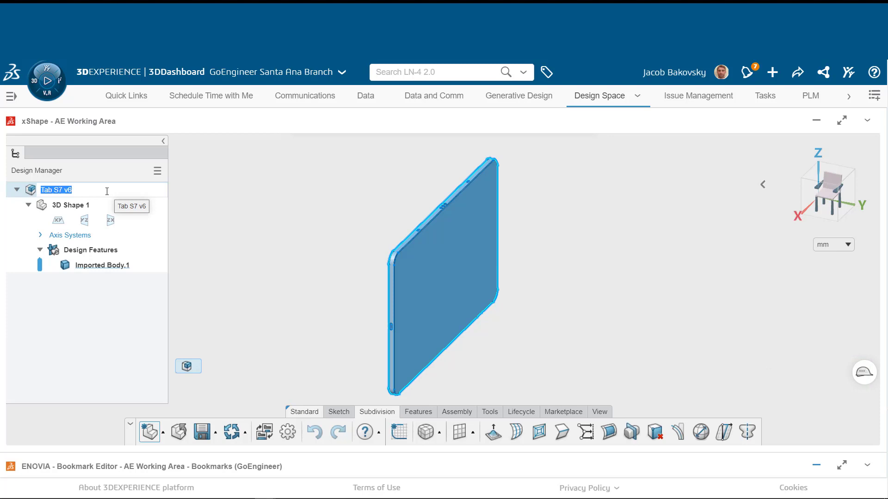
pyautogui.write('Tablet Holder')
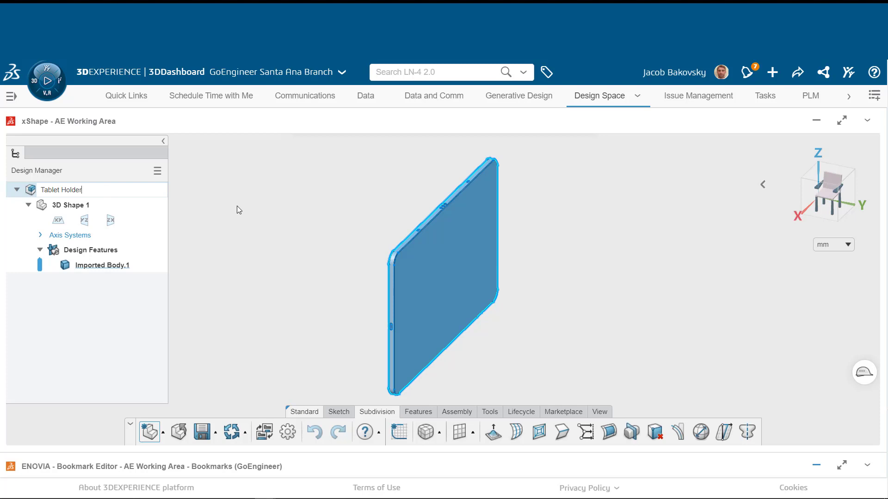
pyautogui.click(237, 206)
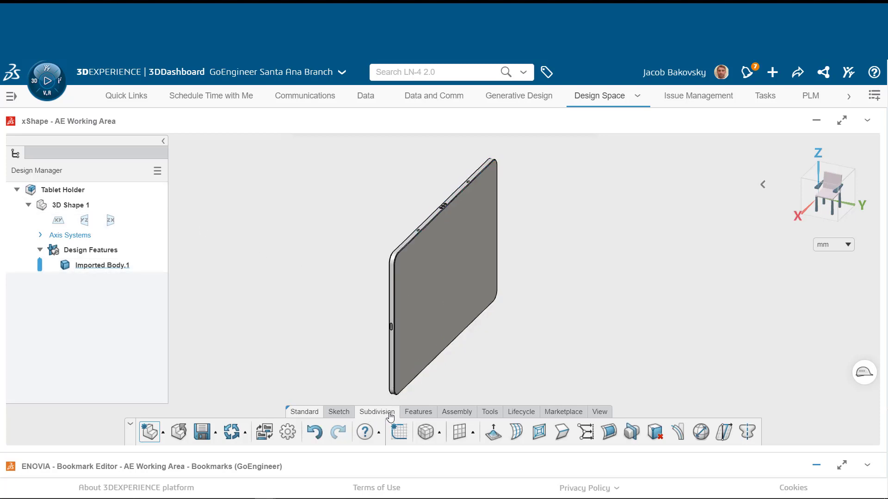
# Place a subdivision Box primitive at the origin of the tablet and make it symmetric with the Midplane option.
pyautogui.moveTo(470, 346); pyautogui.dragTo(442, 379, button='middle')
pyautogui.click(440, 432)
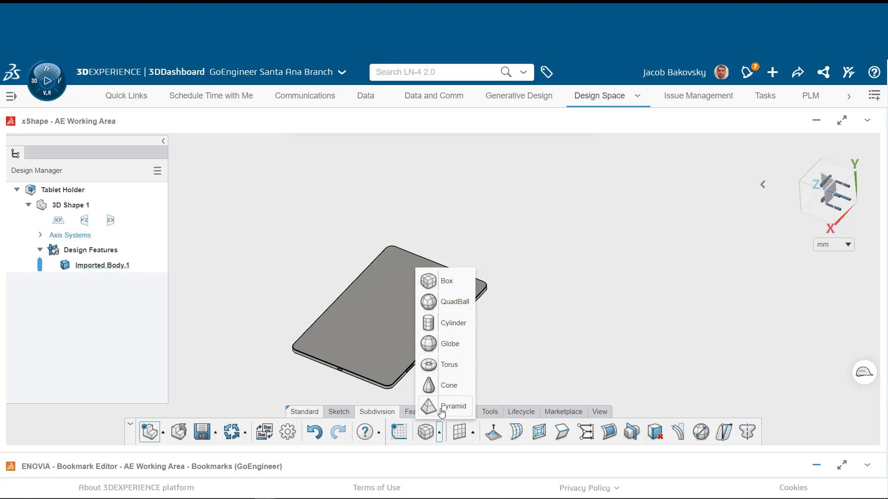
pyautogui.click(456, 287)
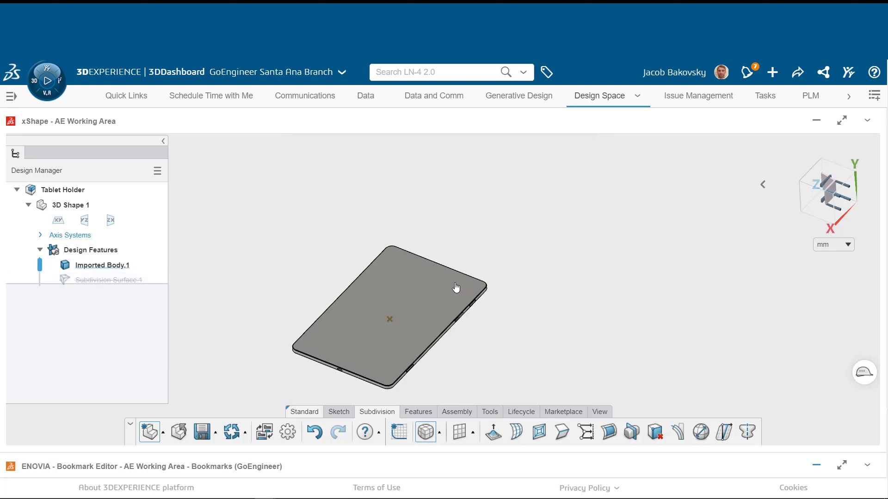
pyautogui.click(390, 321)
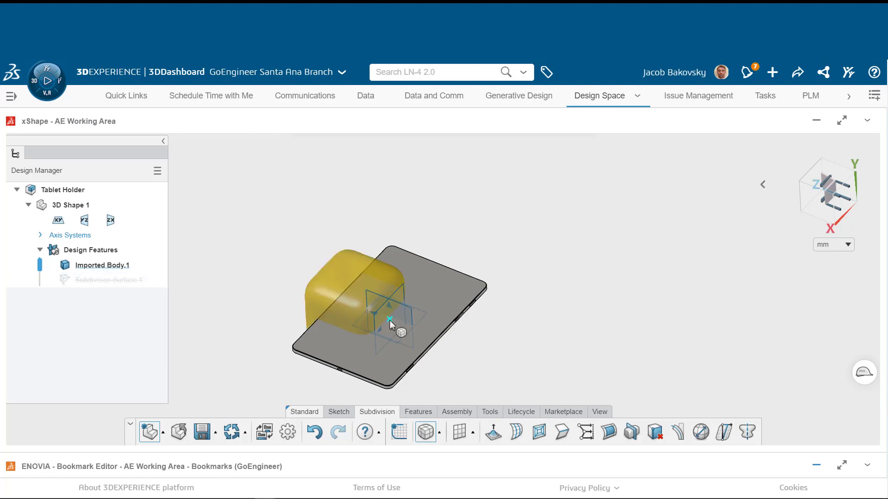
pyautogui.click(390, 320)
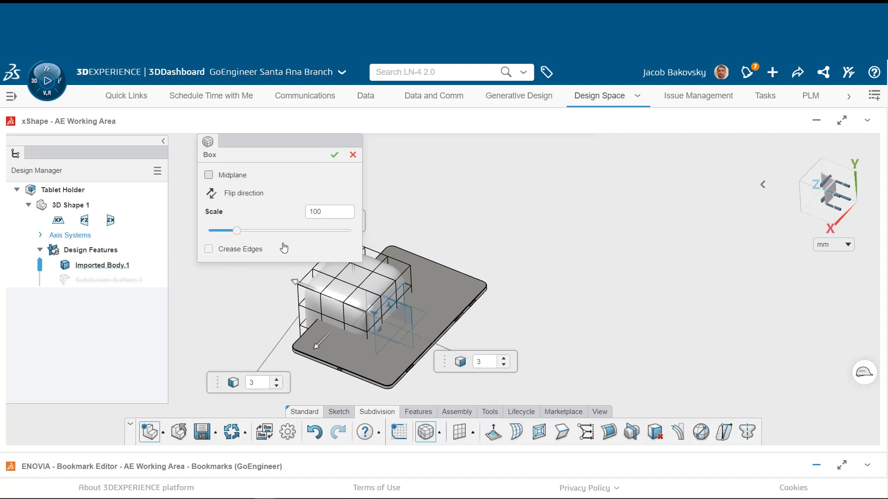
pyautogui.click(209, 176)
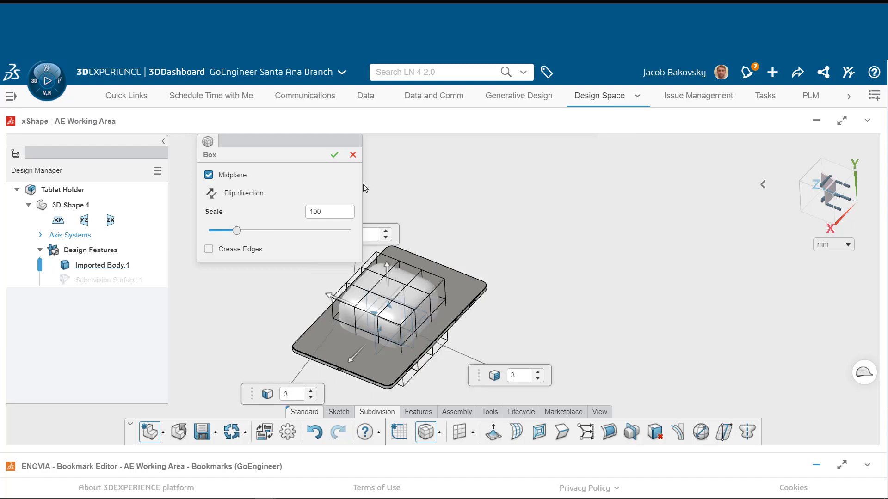
# Stretch the box in length, width and height until it encloses the whole tablet, and accept it.
pyautogui.moveTo(625, 214); pyautogui.dragTo(585, 309, button='right')
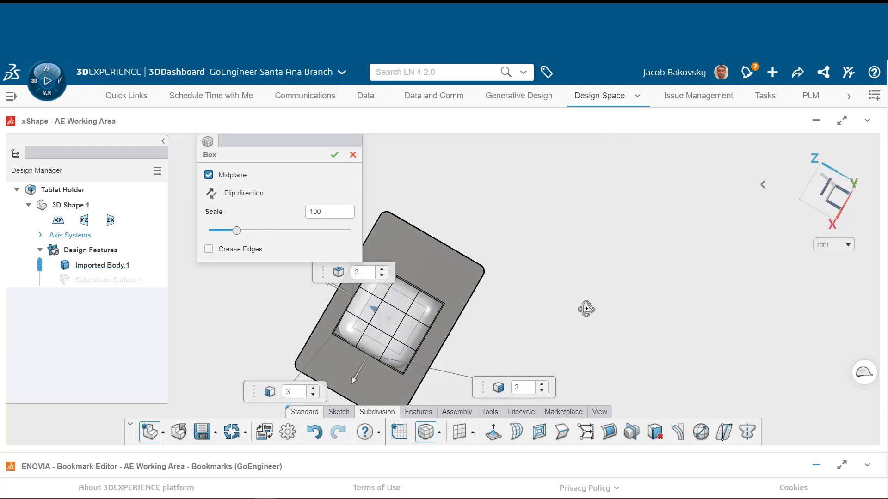
pyautogui.click(826, 192)
pyautogui.scroll(-4, 502, 237)
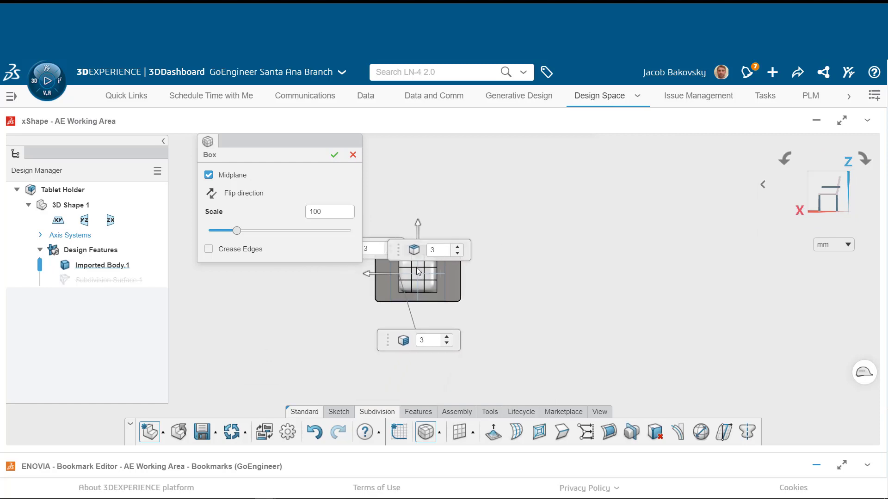
pyautogui.scroll(3, 363, 277)
pyautogui.moveTo(460, 197); pyautogui.dragTo(460, 163)
pyautogui.moveTo(339, 282); pyautogui.dragTo(572, 175)
pyautogui.moveTo(395, 276); pyautogui.dragTo(336, 281)
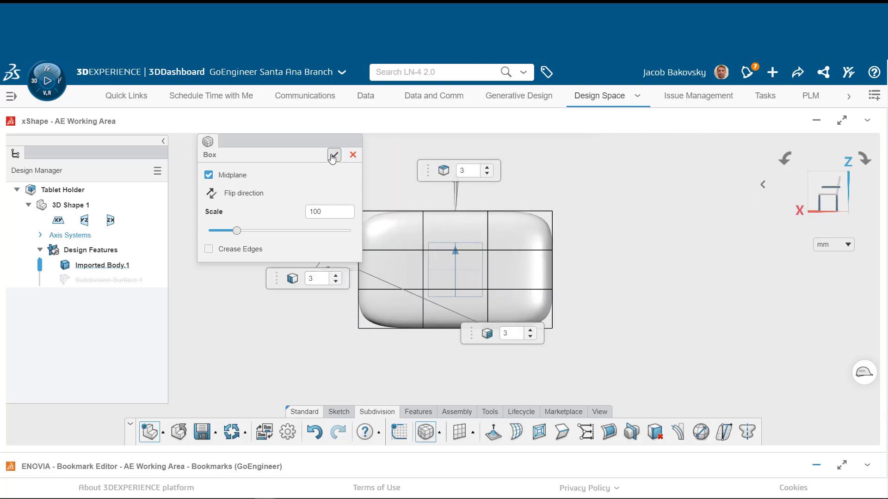
pyautogui.moveTo(423, 239); pyautogui.dragTo(422, 183, button='right')
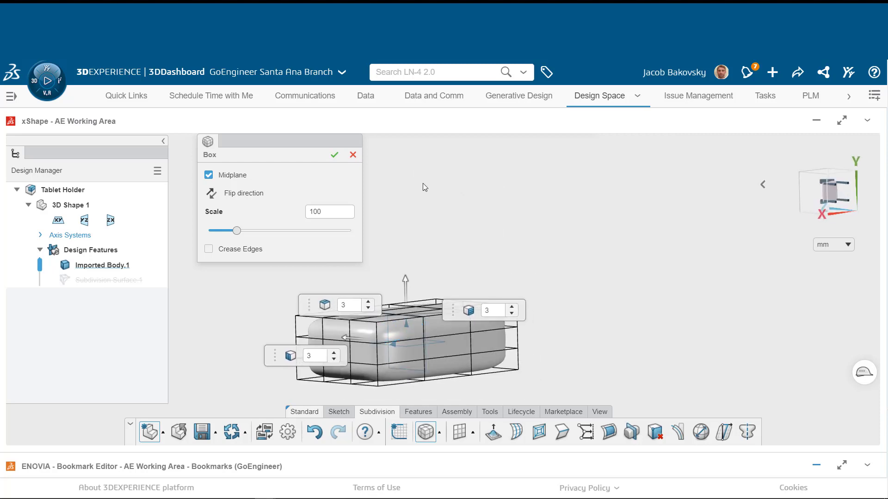
pyautogui.click(335, 155)
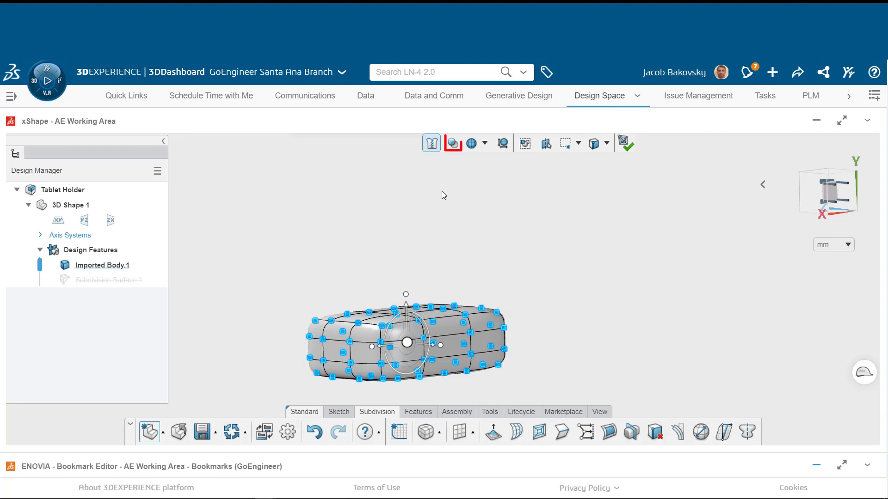
# Make the subdivision box translucent so the tablet shows through, and display both its cage and surface.
pyautogui.click(454, 144)
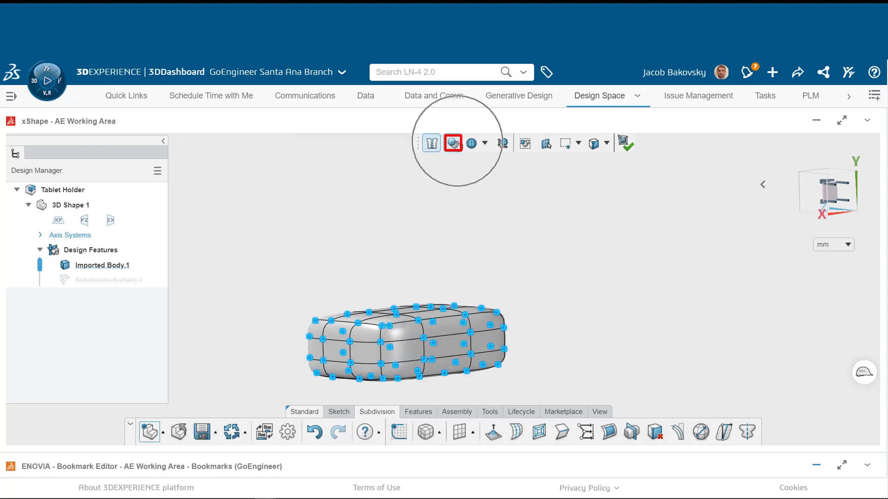
pyautogui.moveTo(449, 165); pyautogui.dragTo(490, 165)
pyautogui.moveTo(600, 340); pyautogui.dragTo(534, 333, button='middle')
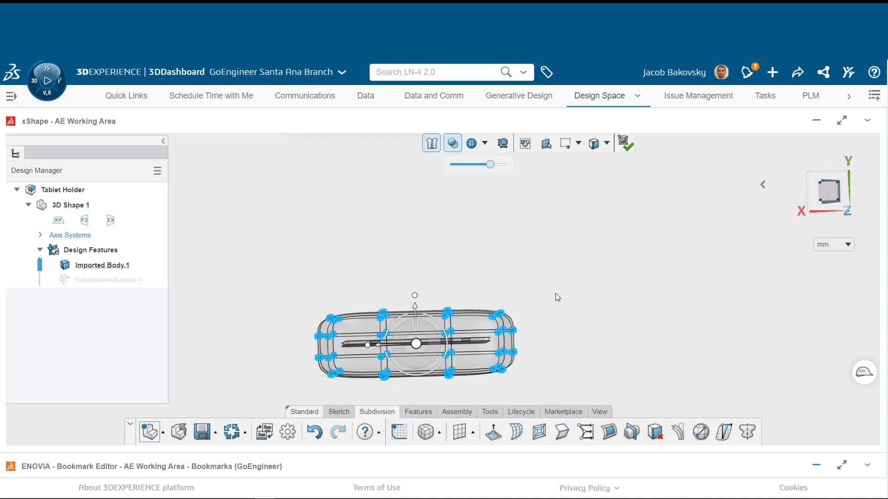
pyautogui.click(829, 197)
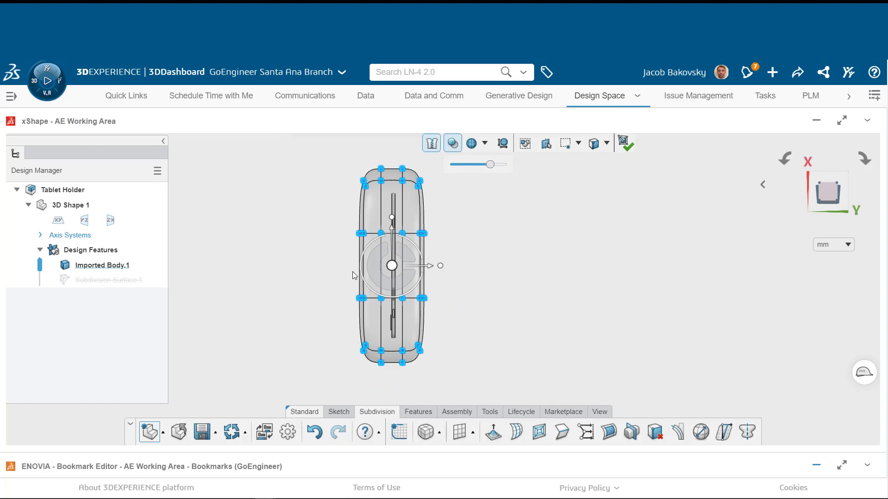
pyautogui.click(440, 280)
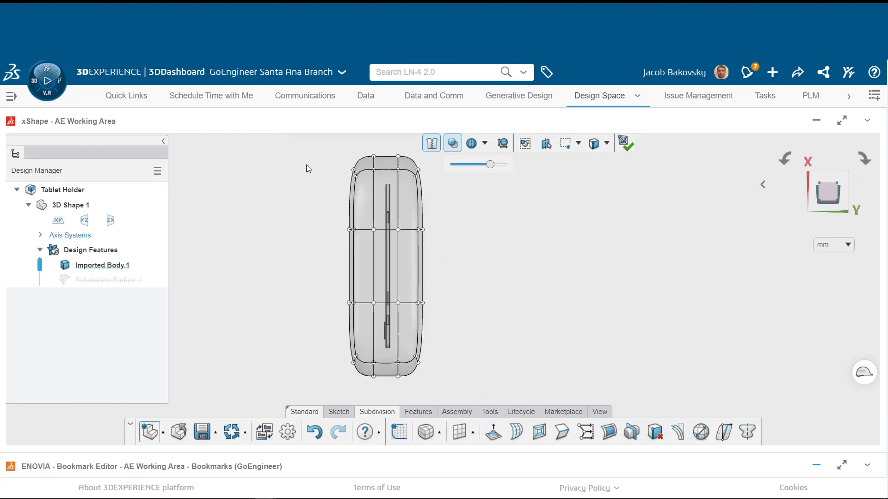
pyautogui.click(484, 143)
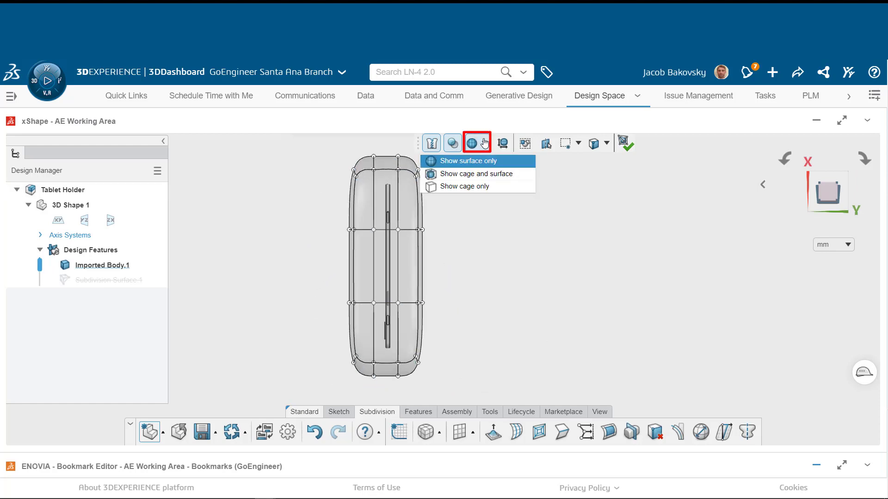
pyautogui.click(498, 173)
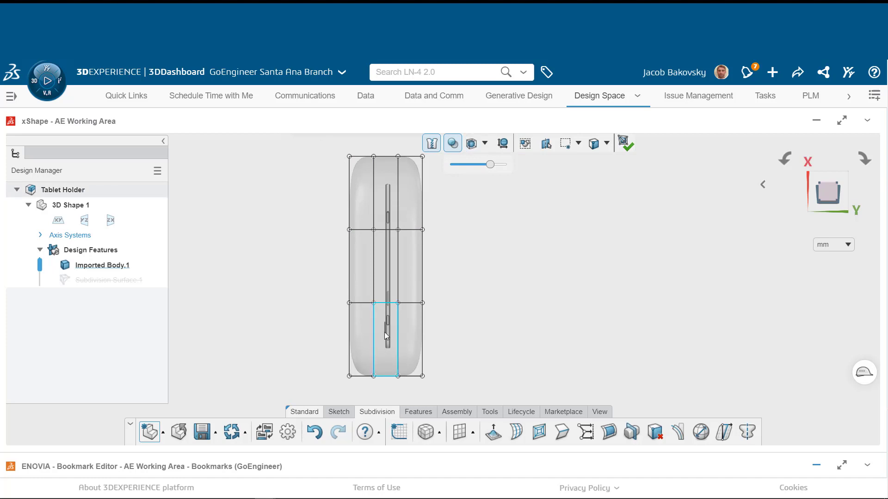
# Move the two rows of cage points on the box's negative Y side inward along Y, close to the tablet.
pyautogui.moveTo(331, 146); pyautogui.dragTo(393, 389)
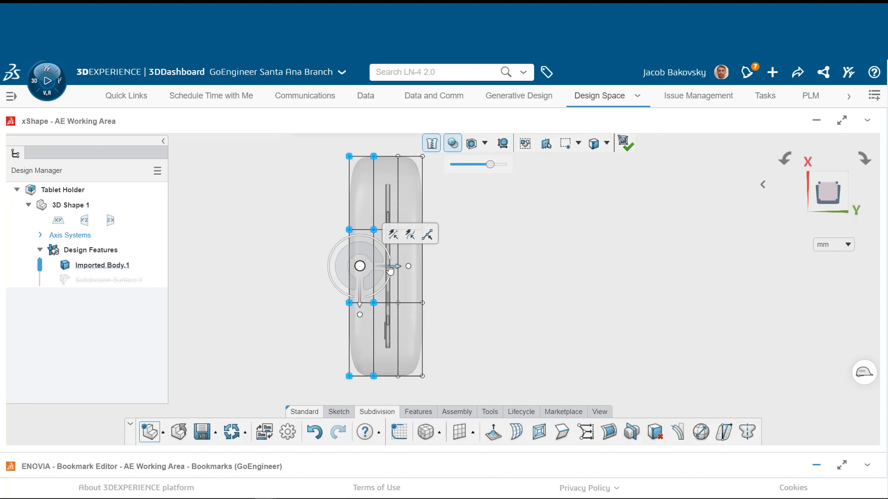
pyautogui.moveTo(387, 268); pyautogui.dragTo(402, 266)
pyautogui.click(417, 274)
pyautogui.scroll(1, 417, 274)
pyautogui.scroll(-1, 418, 273)
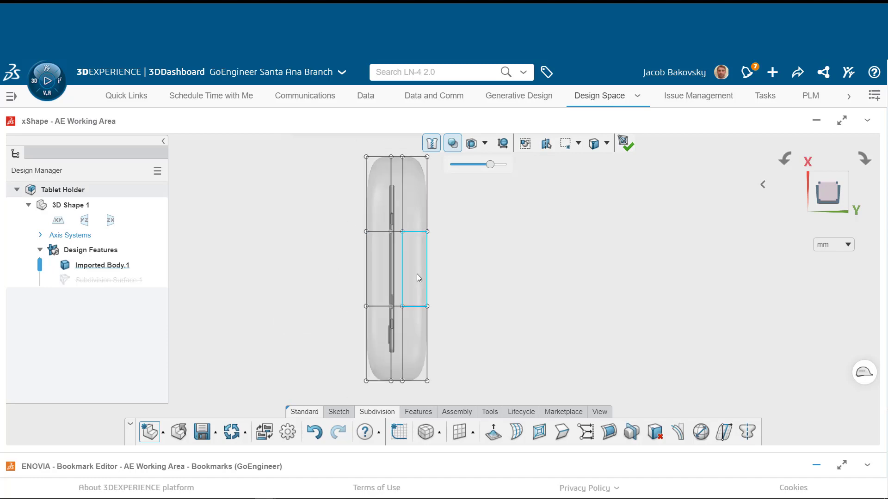
# Move the two rows of cage points on the box's positive Y side inward along Y to slim the body.
pyautogui.scroll(-1, 437, 185)
pyautogui.moveTo(449, 185); pyautogui.dragTo(409, 382)
pyautogui.moveTo(459, 280); pyautogui.dragTo(451, 276)
pyautogui.scroll(3, 490, 259)
pyautogui.click(501, 253)
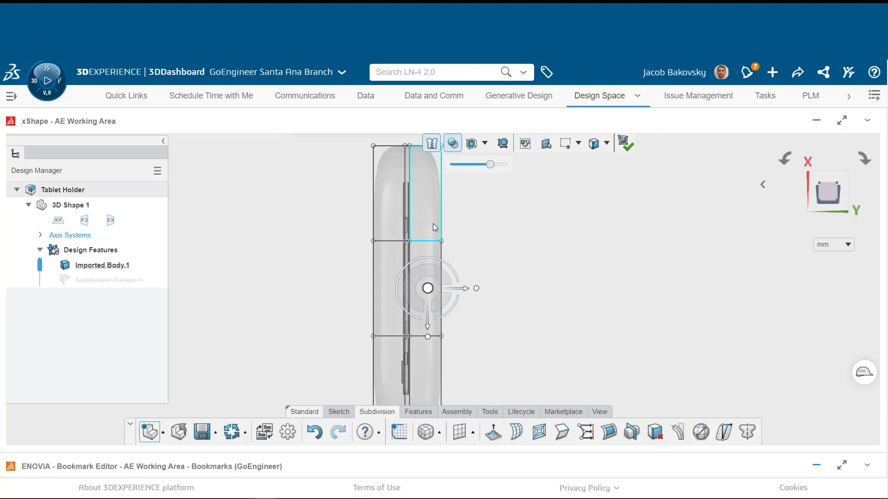
# Delete the two lengthwise mesh loops flanking the tablet with Delete Faces/Loops.
pyautogui.scroll(2, 419, 202)
pyautogui.scroll(-2, 407, 176)
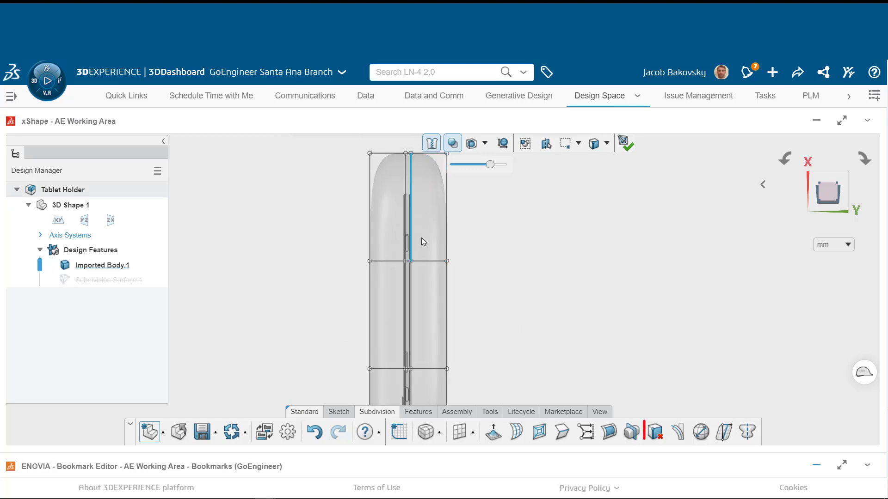
pyautogui.click(653, 435)
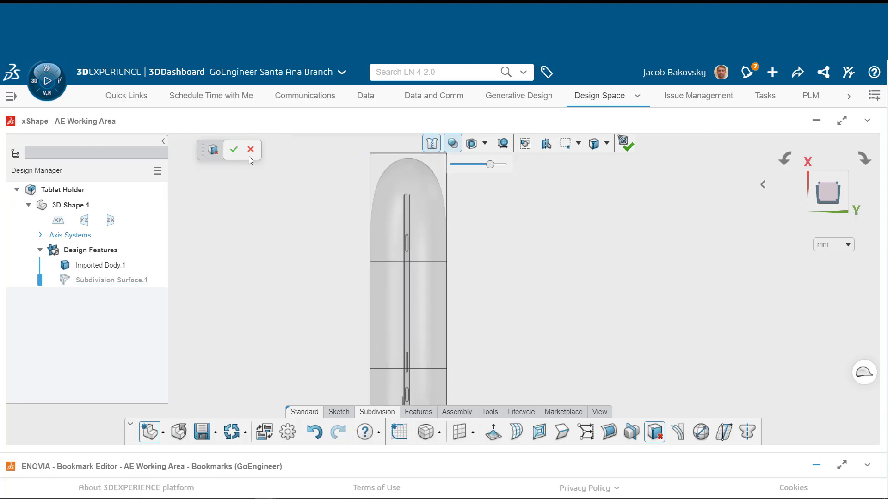
pyautogui.click(232, 150)
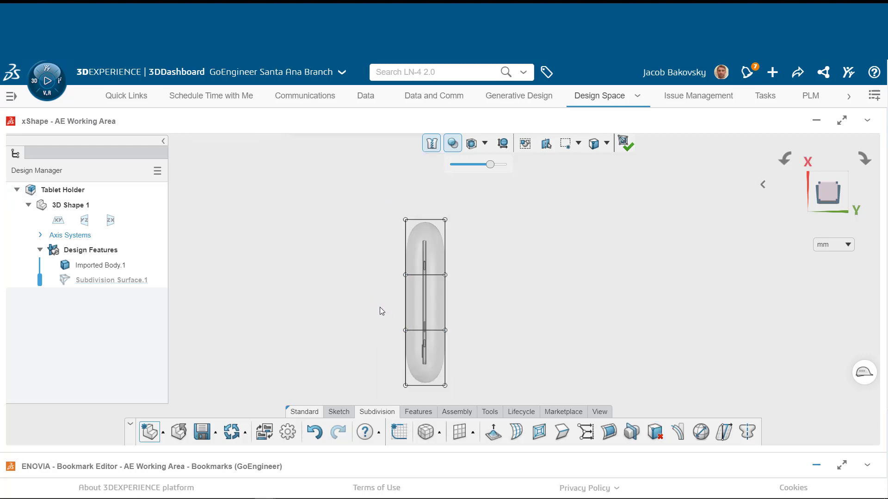
# Move the cage points along the box's negative Y side inward along Y, up against the tablet.
pyautogui.moveTo(363, 200); pyautogui.dragTo(426, 391)
pyautogui.scroll(2, 426, 307)
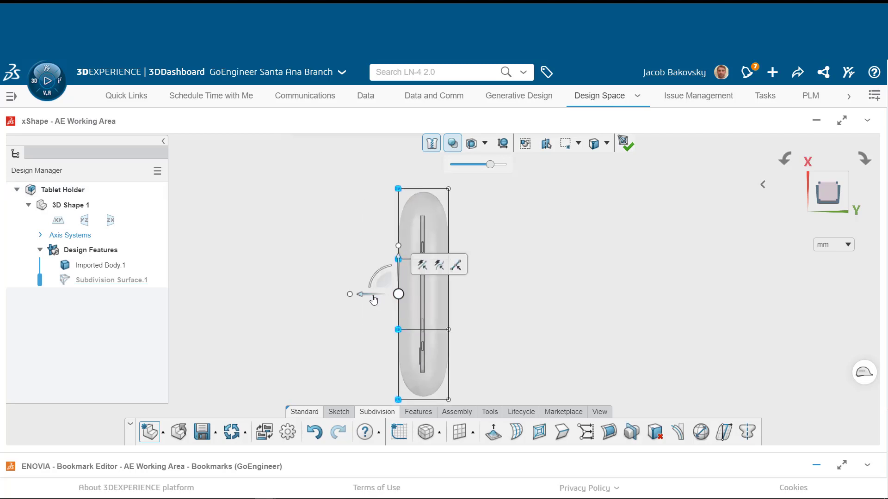
pyautogui.moveTo(383, 295); pyautogui.dragTo(390, 297)
pyautogui.click(505, 316)
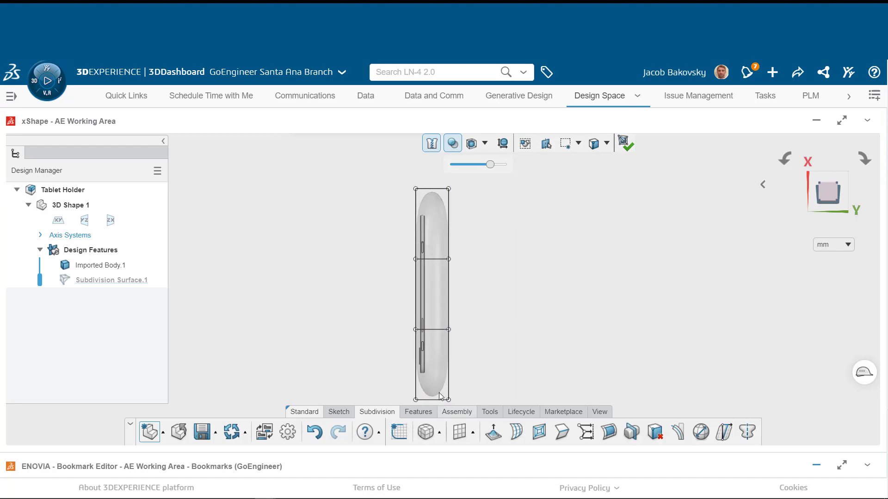
# Move the cage points along the box's positive Y side inward along Y to slim the body around the tablet.
pyautogui.scroll(-1, 460, 286)
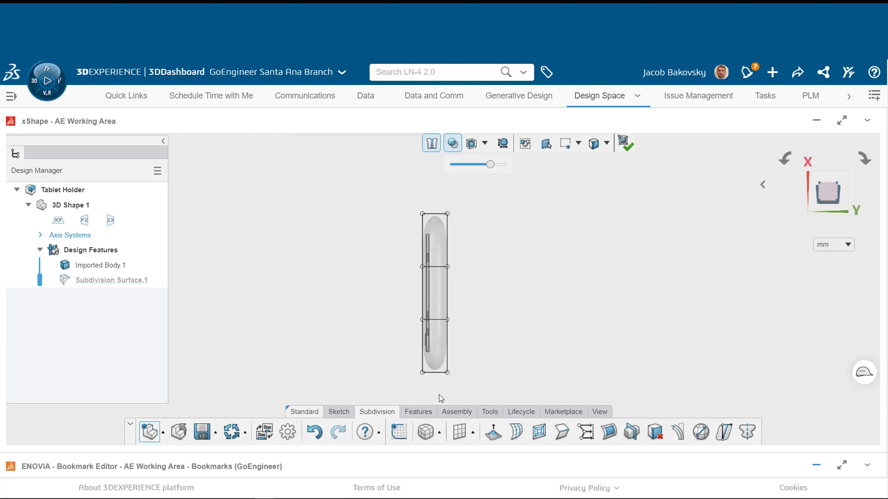
pyautogui.moveTo(439, 395); pyautogui.dragTo(470, 201)
pyautogui.moveTo(477, 292); pyautogui.dragTo(465, 291)
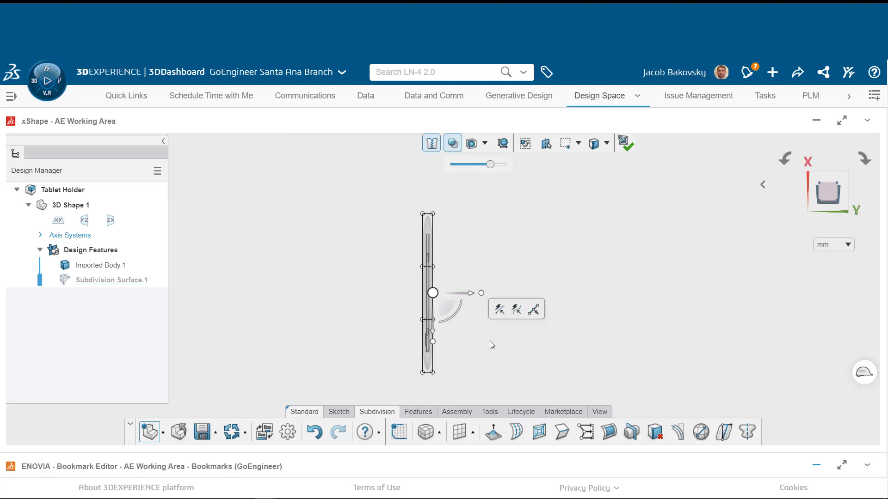
# Fine-tune the positive Y row of cage points inward along Y until it sits almost flush with the tablet's face.
pyautogui.moveTo(490, 340); pyautogui.dragTo(292, 171, button='middle')
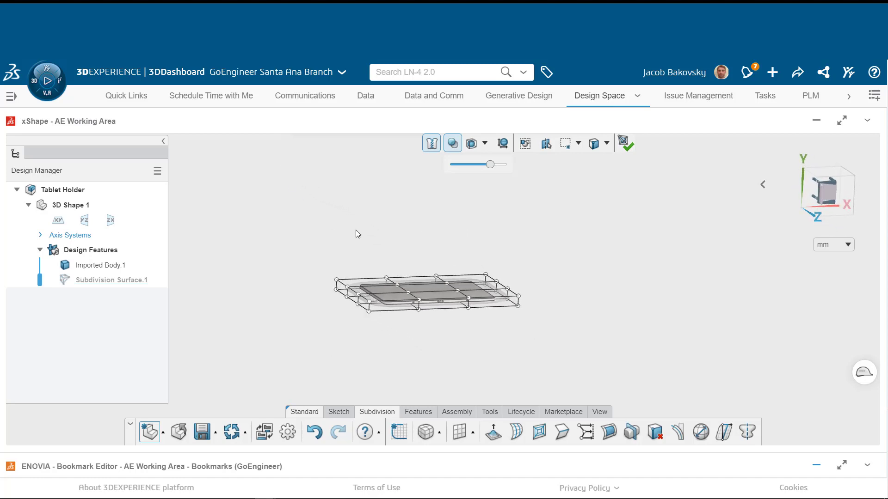
pyautogui.scroll(1, 438, 265)
pyautogui.click(825, 199)
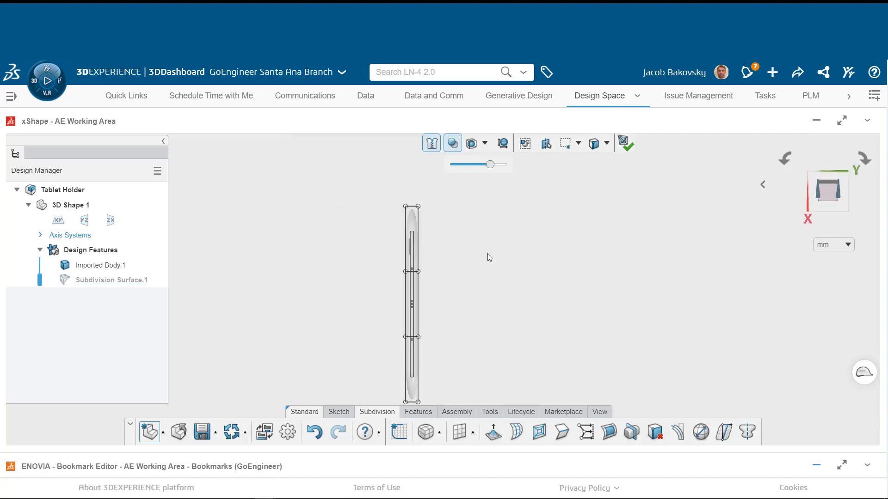
pyautogui.scroll(-3, 448, 294)
pyautogui.scroll(3, 430, 328)
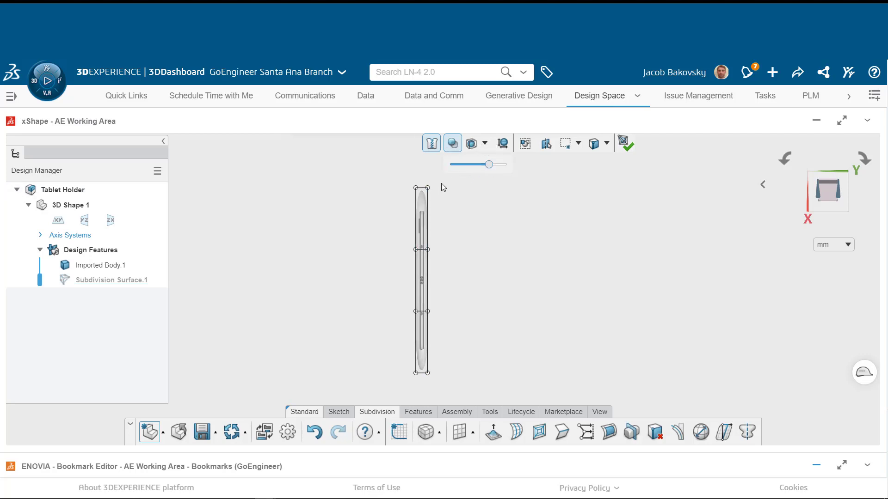
pyautogui.moveTo(440, 185); pyautogui.dragTo(429, 404)
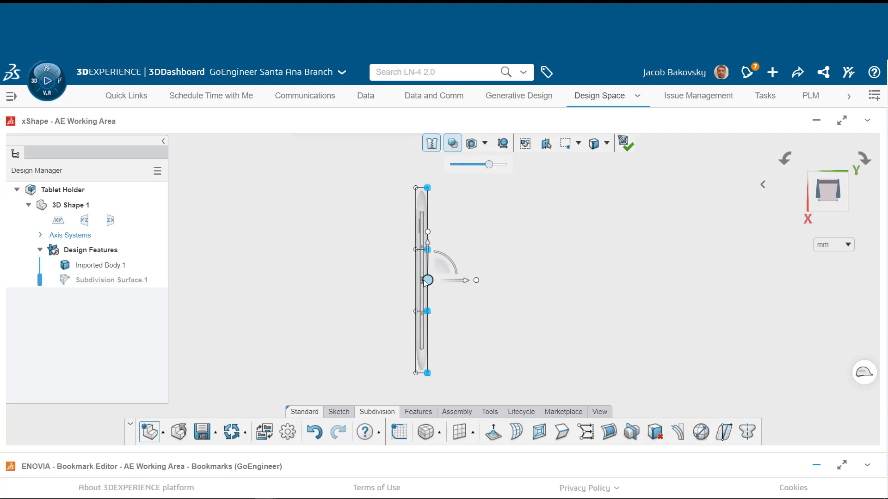
pyautogui.scroll(5, 474, 282)
pyautogui.moveTo(474, 281); pyautogui.dragTo(457, 281)
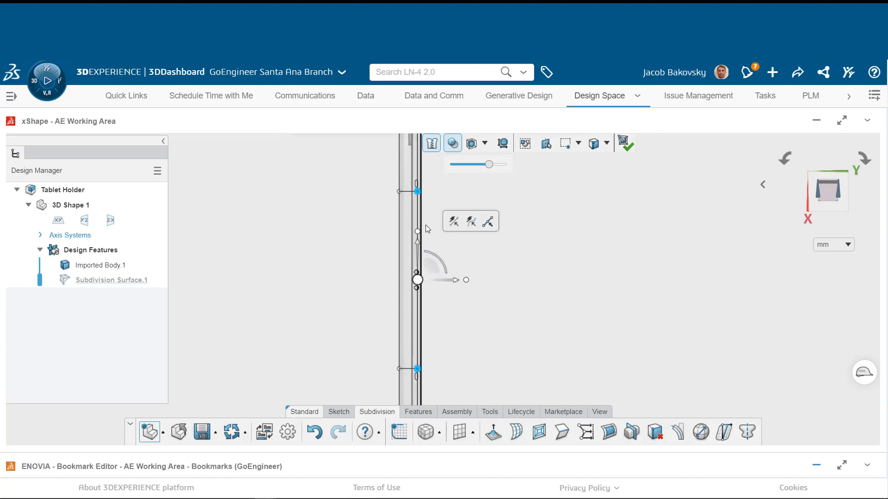
pyautogui.moveTo(526, 280); pyautogui.dragTo(498, 285, button='middle')
pyautogui.scroll(-3, 517, 279)
pyautogui.scroll(-3, 518, 280)
pyautogui.click(518, 279)
pyautogui.scroll(-2, 518, 280)
# Align the visible cage points around the box's positive Y side to the tablet's large flat face, using Align Cage Points with Align to Geometry.
pyautogui.click(840, 197)
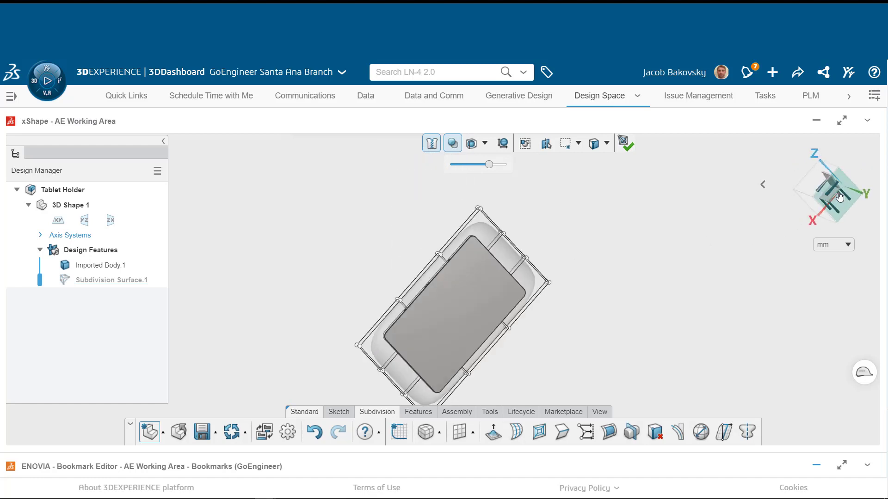
pyautogui.scroll(-3, 474, 368)
pyautogui.moveTo(471, 368); pyautogui.dragTo(442, 341, button='middle')
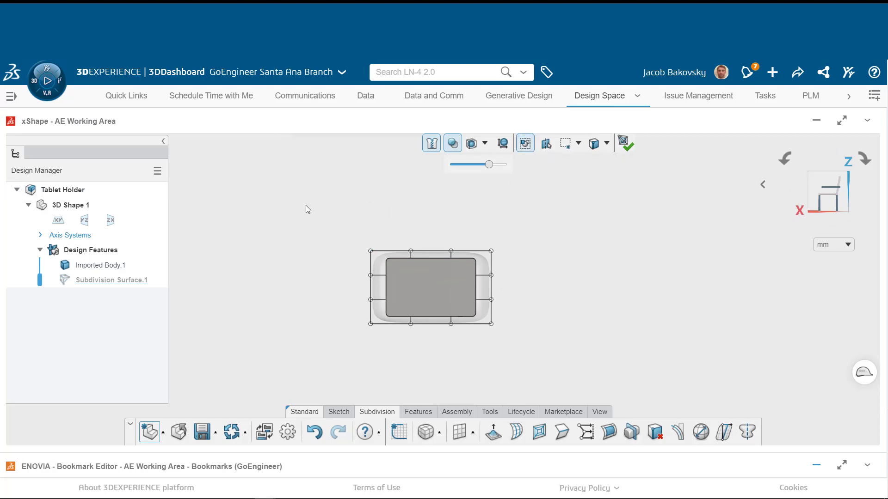
pyautogui.moveTo(307, 207); pyautogui.dragTo(547, 352)
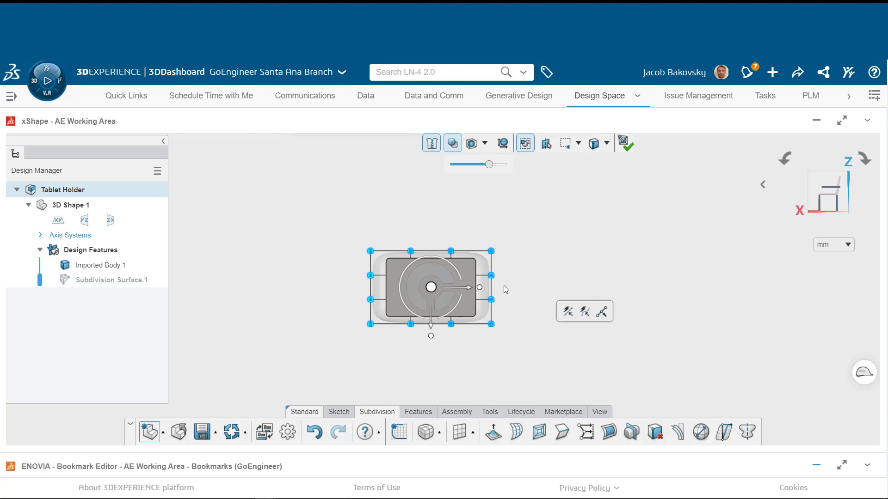
pyautogui.moveTo(522, 292); pyautogui.dragTo(614, 325, button='middle')
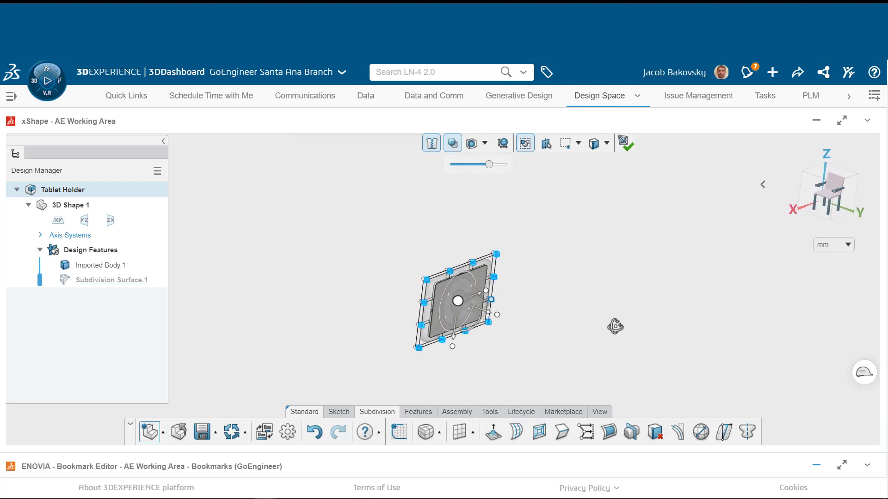
pyautogui.click(847, 224)
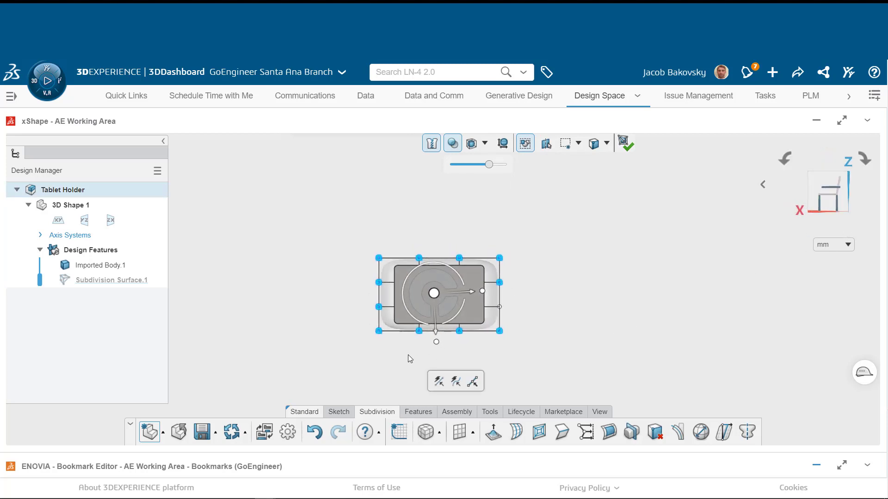
pyautogui.click(586, 433)
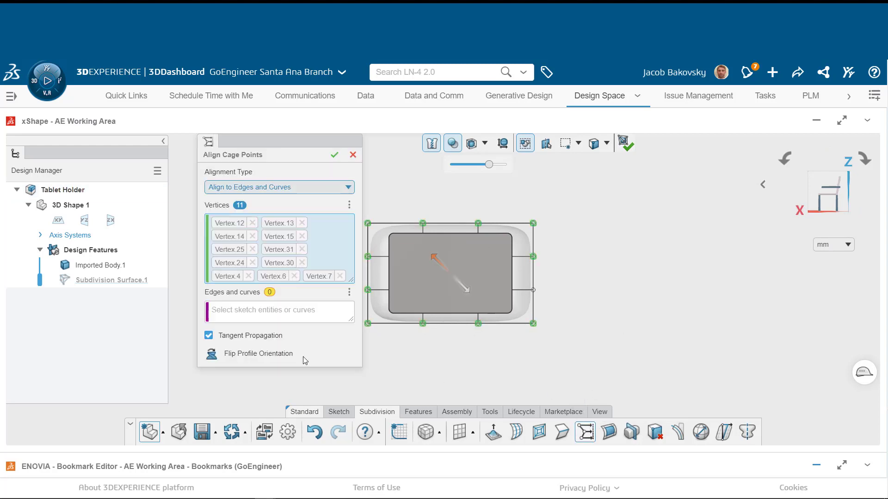
pyautogui.click(297, 191)
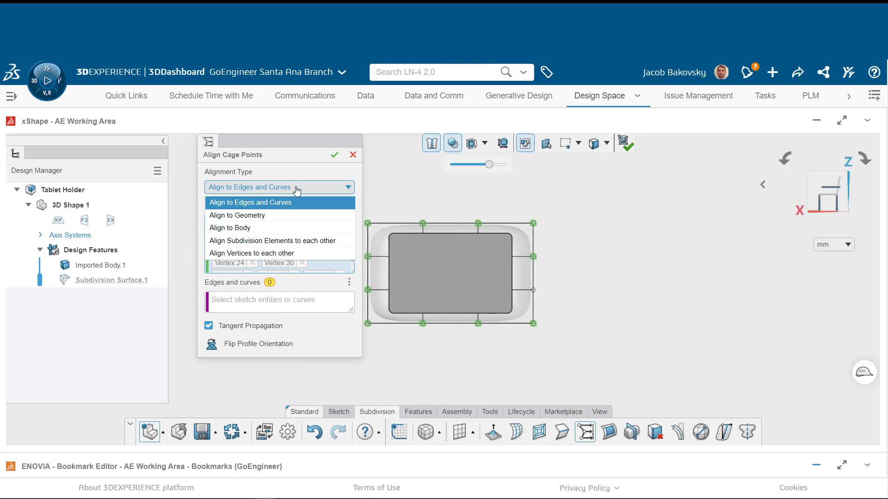
pyautogui.click(278, 214)
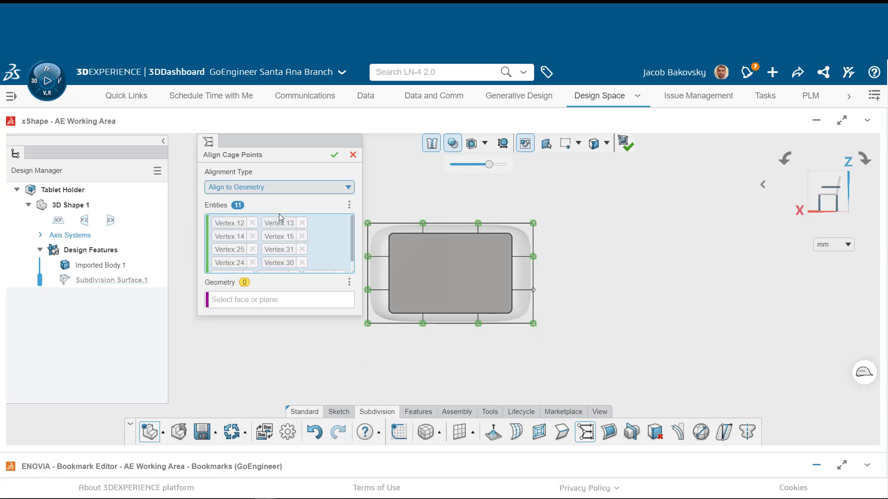
pyautogui.click(274, 300)
pyautogui.click(456, 287)
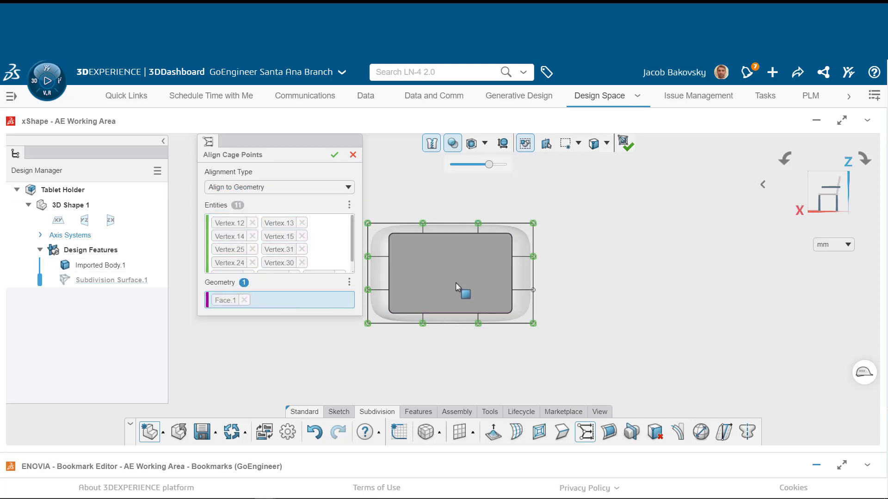
pyautogui.moveTo(448, 354); pyautogui.dragTo(451, 240, button='middle')
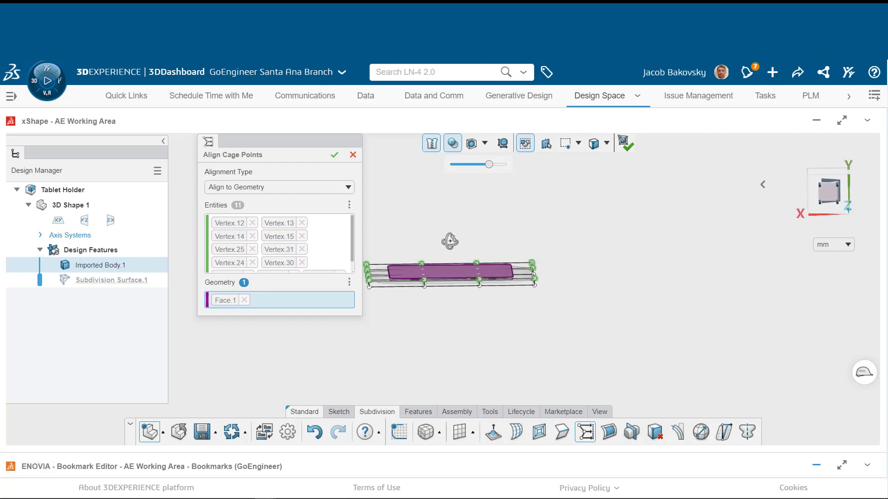
pyautogui.click(335, 154)
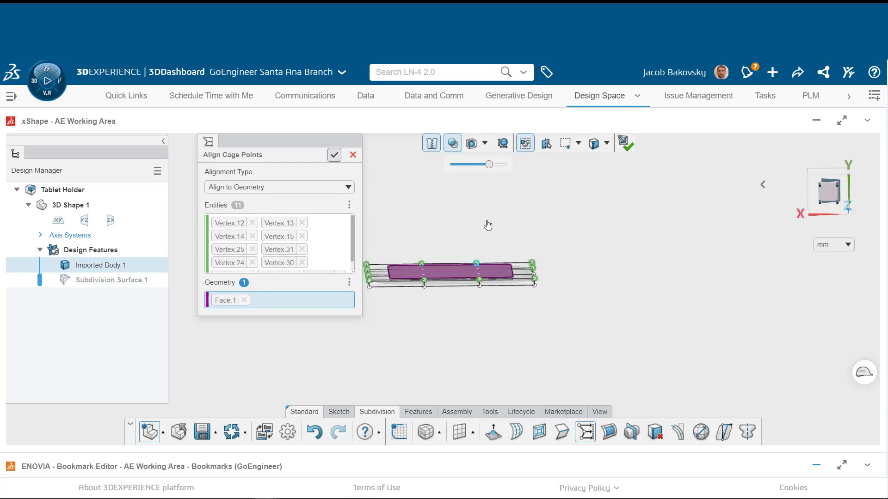
# Turn on Symmetry for the subdivision body about the xy plane.
pyautogui.moveTo(513, 214); pyautogui.dragTo(508, 357, button='middle')
pyautogui.click(830, 185)
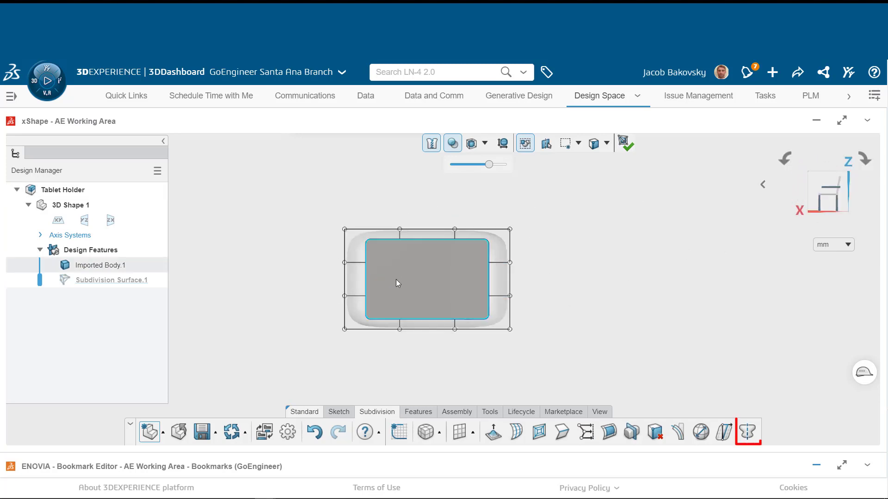
pyautogui.click(745, 438)
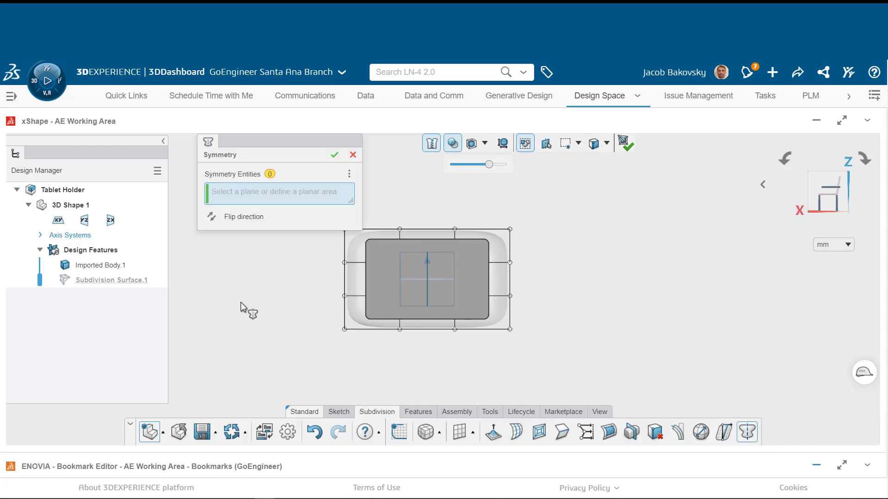
pyautogui.click(417, 283)
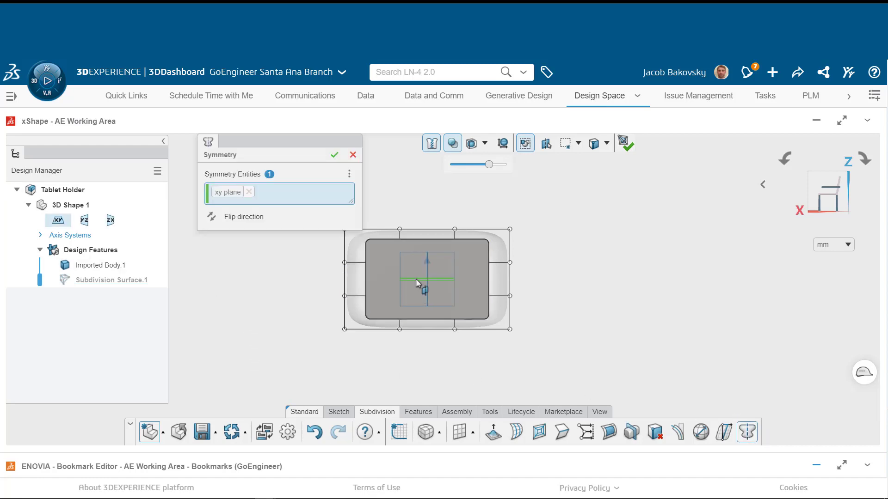
pyautogui.click(334, 154)
pyautogui.moveTo(303, 200); pyautogui.dragTo(568, 267)
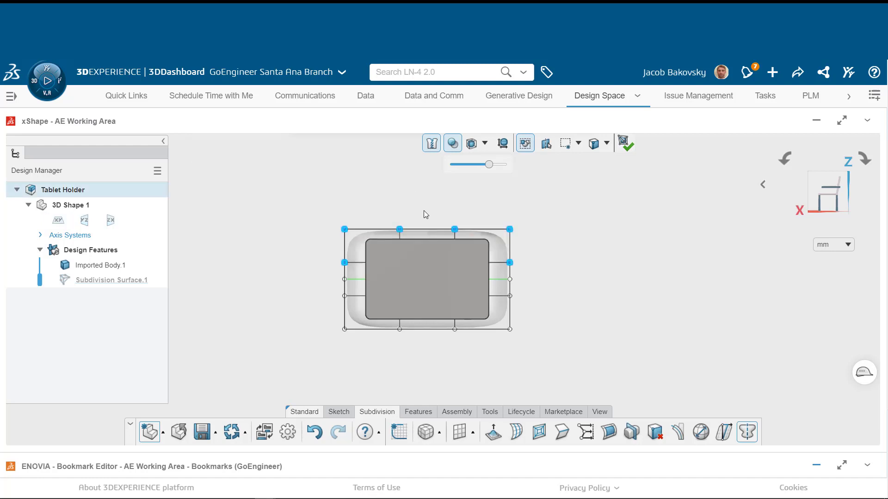
pyautogui.moveTo(426, 238)
pyautogui.mouseDown()
pyautogui.moveTo(425, 263)
pyautogui.moveTo(425, 237)
pyautogui.mouseUp()
pyautogui.hotkey('ctrl', 'z')
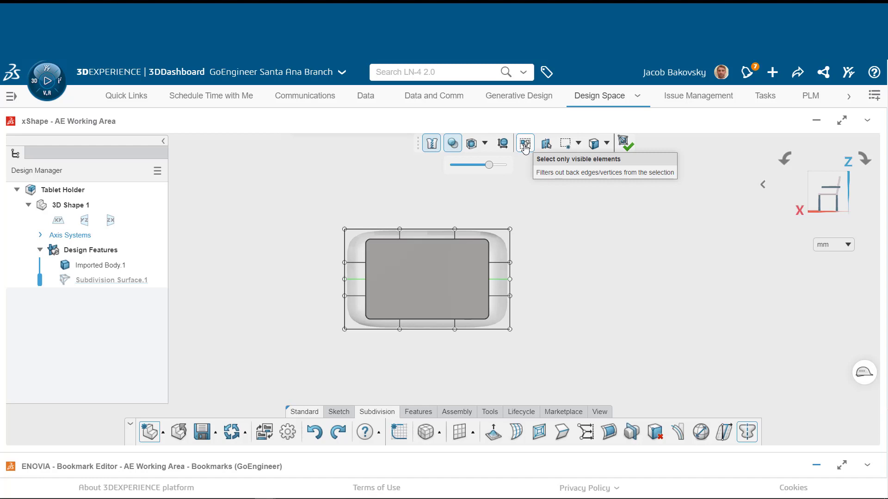
# Turn off the visible-only selection filter and move all cage points on the positive Z half outward along Z to widen the body symmetrically.
pyautogui.moveTo(306, 208); pyautogui.dragTo(534, 273)
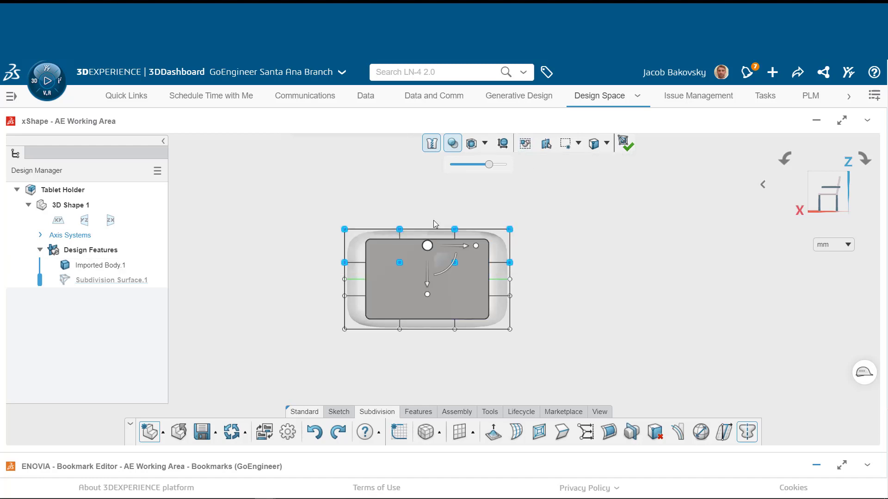
pyautogui.moveTo(428, 280); pyautogui.dragTo(429, 257)
pyautogui.click(595, 298)
pyautogui.moveTo(584, 353); pyautogui.dragTo(511, 190, button='middle')
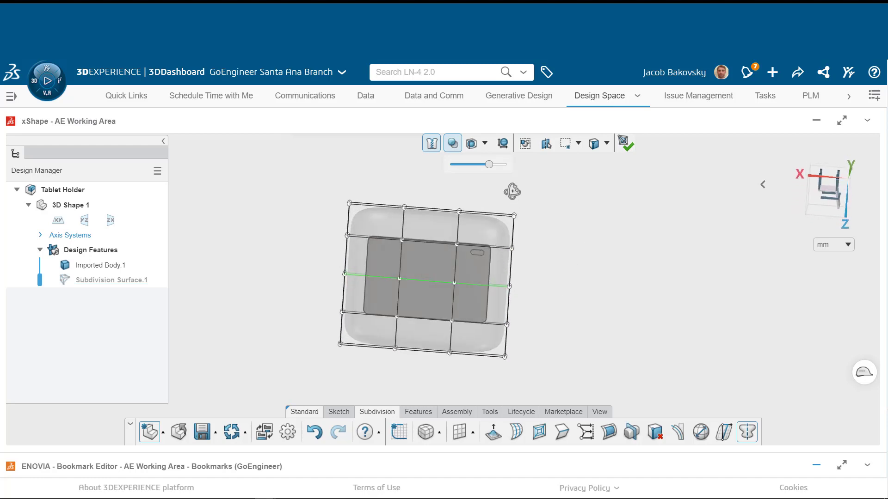
# Pull the lengthwise edge on the body's back outward along negative Y, and switch the subdivision display to surface only.
pyautogui.moveTo(585, 309); pyautogui.dragTo(737, 230, button='middle')
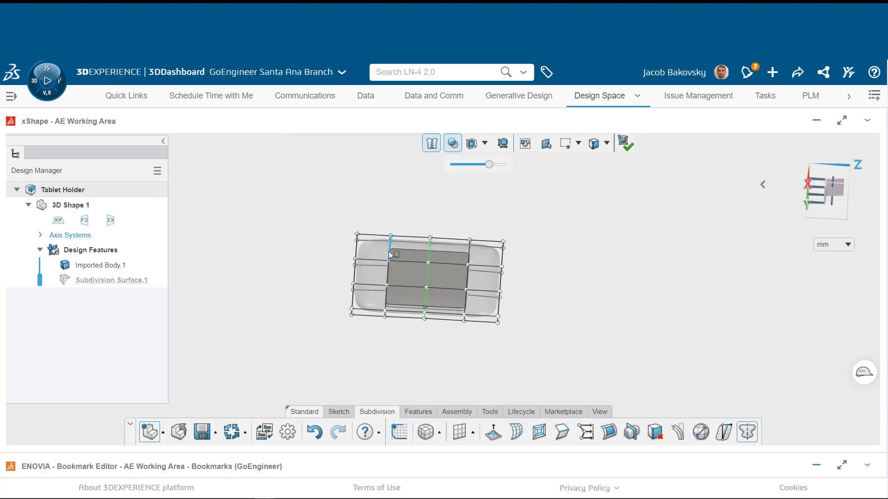
pyautogui.click(387, 298)
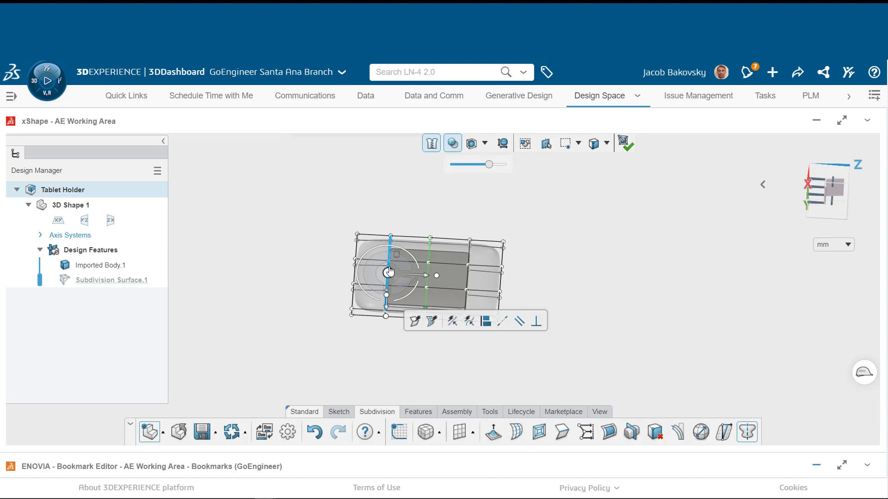
pyautogui.moveTo(396, 334); pyautogui.dragTo(387, 303, button='middle')
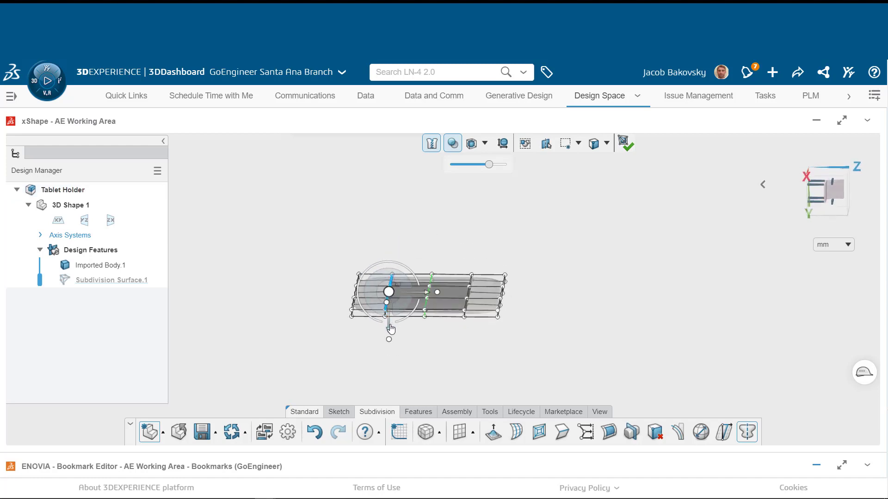
pyautogui.moveTo(391, 328); pyautogui.dragTo(390, 315)
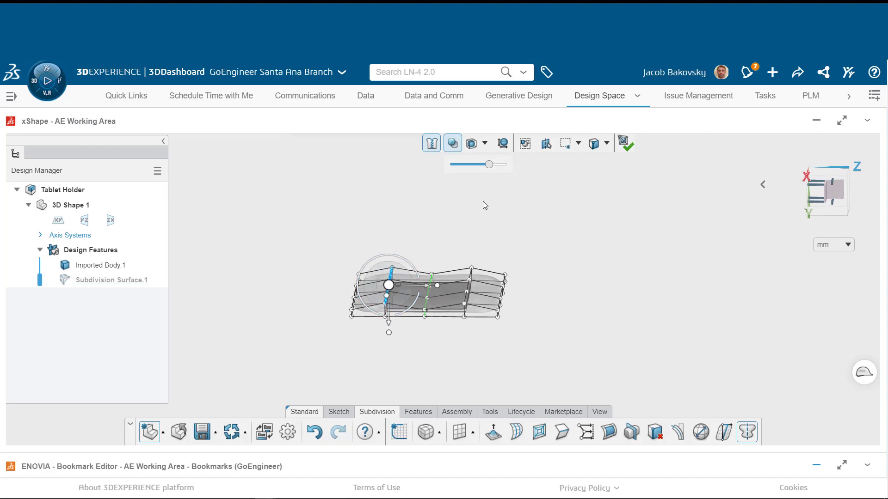
pyautogui.click(474, 148)
pyautogui.click(439, 160)
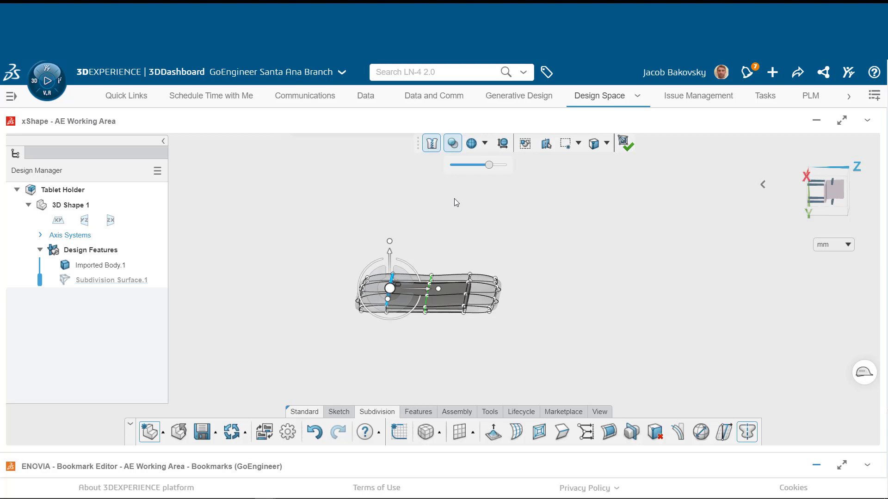
# Adjust the selected back edge along Y in the side view, entering a value of 1 mm.
pyautogui.moveTo(419, 235); pyautogui.dragTo(423, 223, button='middle')
pyautogui.click(815, 199)
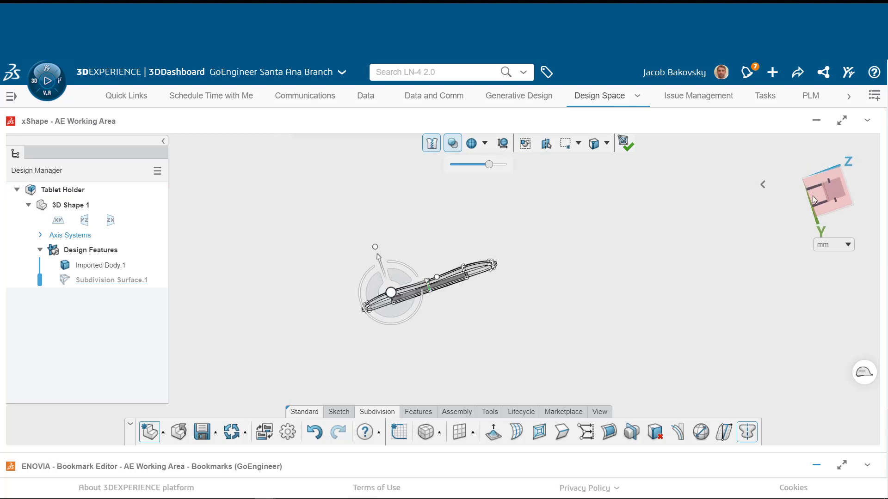
pyautogui.scroll(3, 412, 350)
pyautogui.moveTo(409, 338); pyautogui.dragTo(411, 342)
pyautogui.click(437, 255)
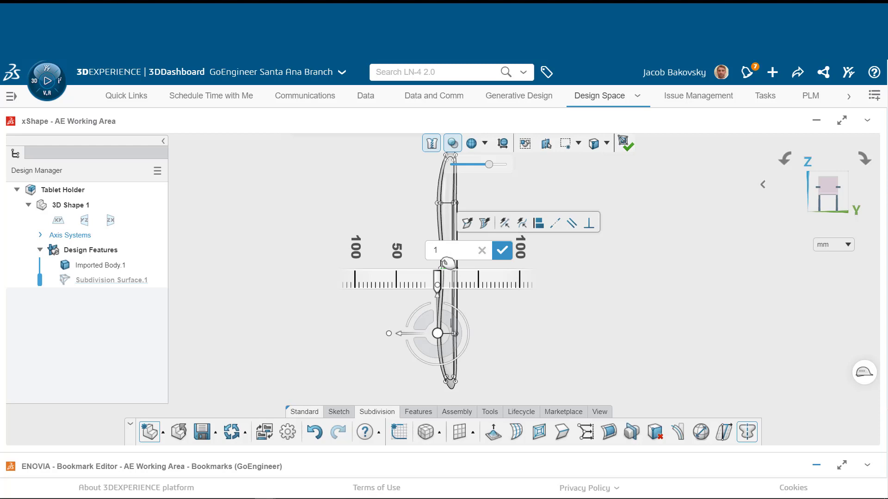
pyautogui.write('1')
pyautogui.press('Return')
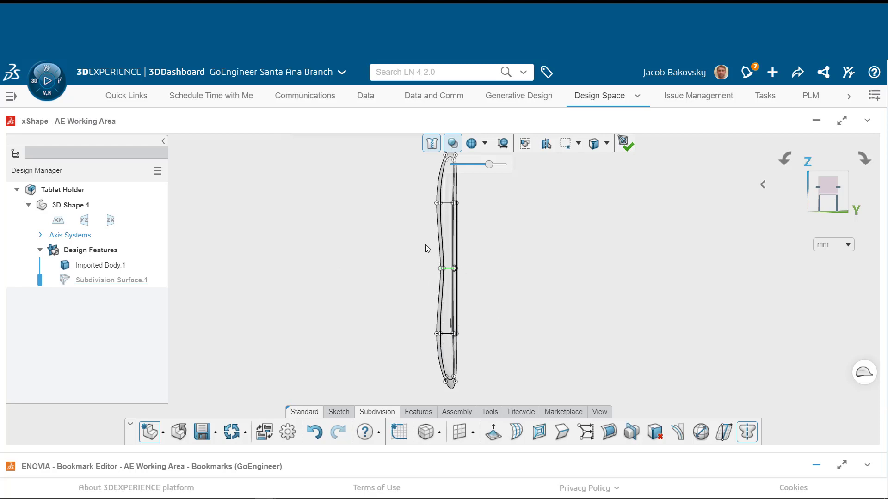
# Fine-tune the middle back edge of the subdivision body along Y, trying -1 mm and settling on 2 mm.
pyautogui.scroll(3, 440, 262)
pyautogui.moveTo(429, 259); pyautogui.dragTo(452, 279)
pyautogui.click(482, 273)
pyautogui.click(450, 358)
pyautogui.write('-1')
pyautogui.press('Return')
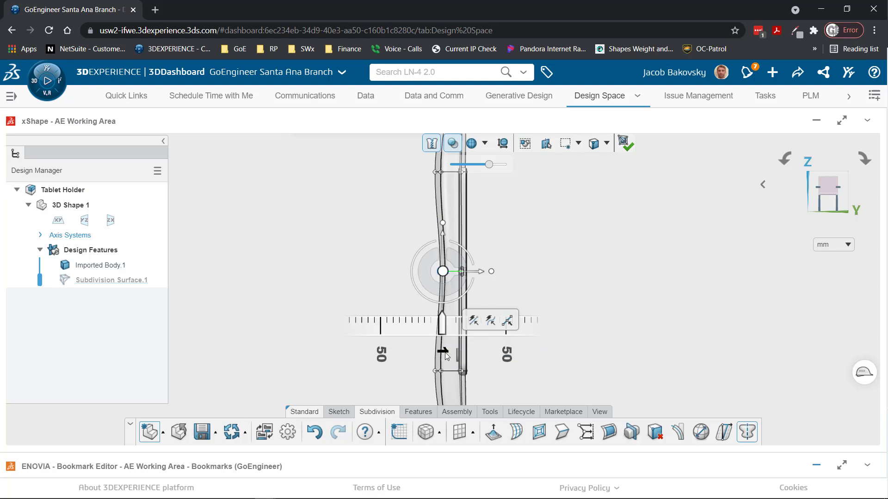
pyautogui.click(450, 358)
pyautogui.write('2')
pyautogui.press('Return')
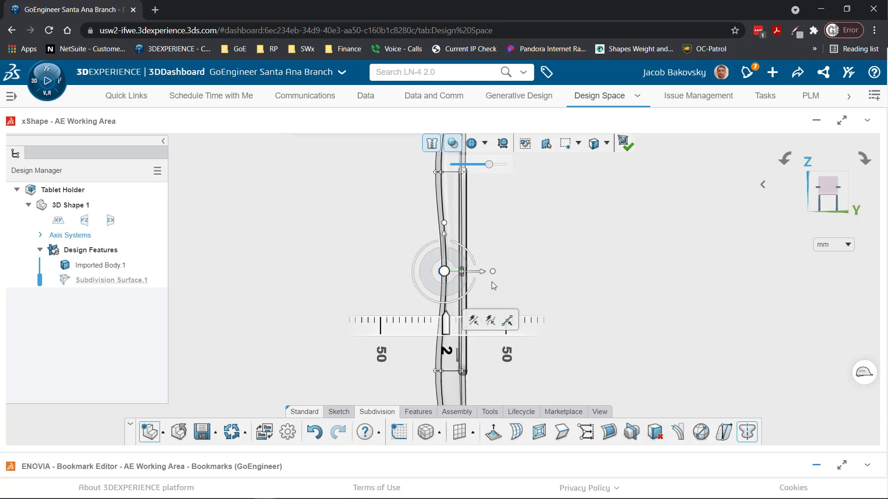
pyautogui.moveTo(484, 276); pyautogui.dragTo(484, 277)
pyautogui.click(551, 269)
pyautogui.scroll(-3, 540, 298)
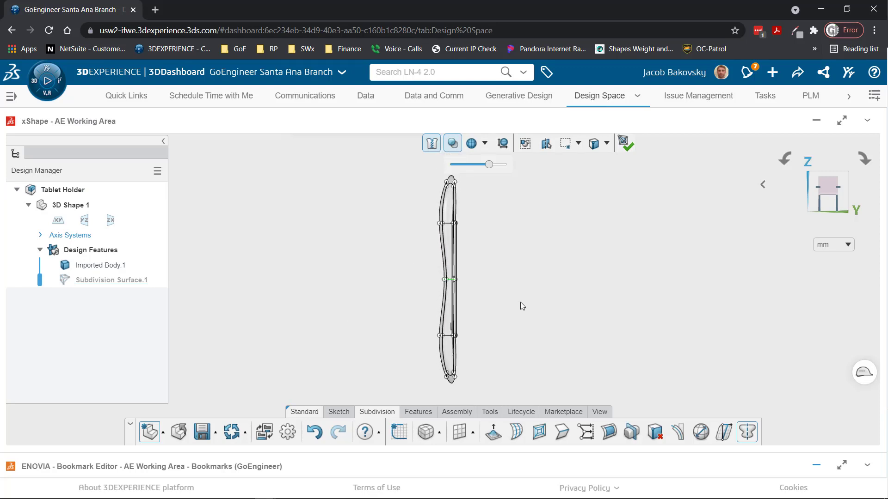
# Lower the subdivision body's transparency to check its fit around the tablet, and finish editing the subdivision surface.
pyautogui.moveTo(519, 301); pyautogui.dragTo(474, 185, button='middle')
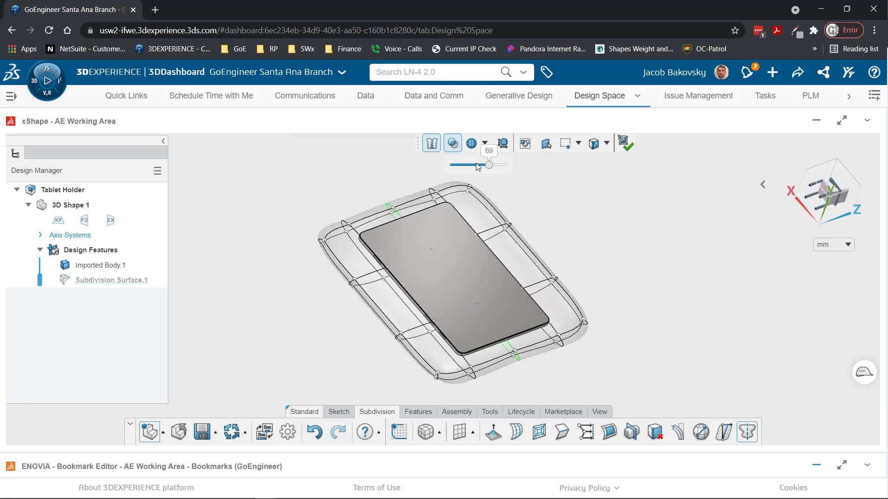
pyautogui.moveTo(478, 167); pyautogui.dragTo(456, 165)
pyautogui.moveTo(648, 303); pyautogui.dragTo(576, 307, button='middle')
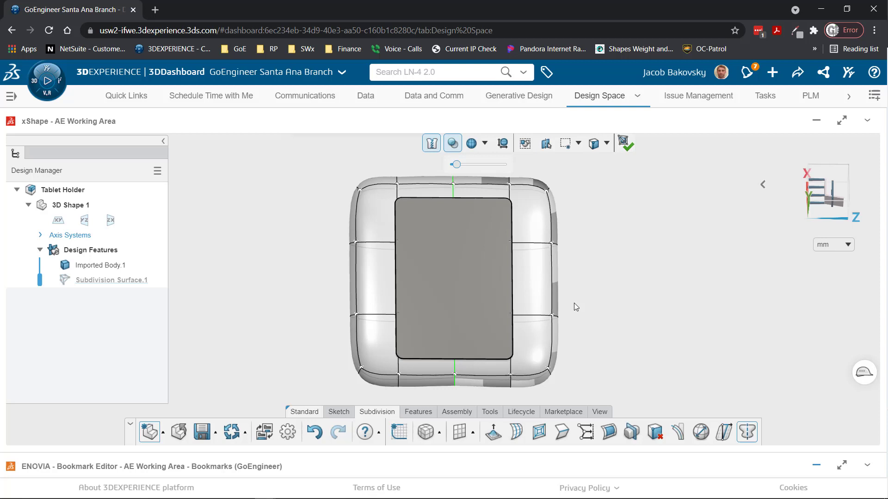
pyautogui.click(625, 144)
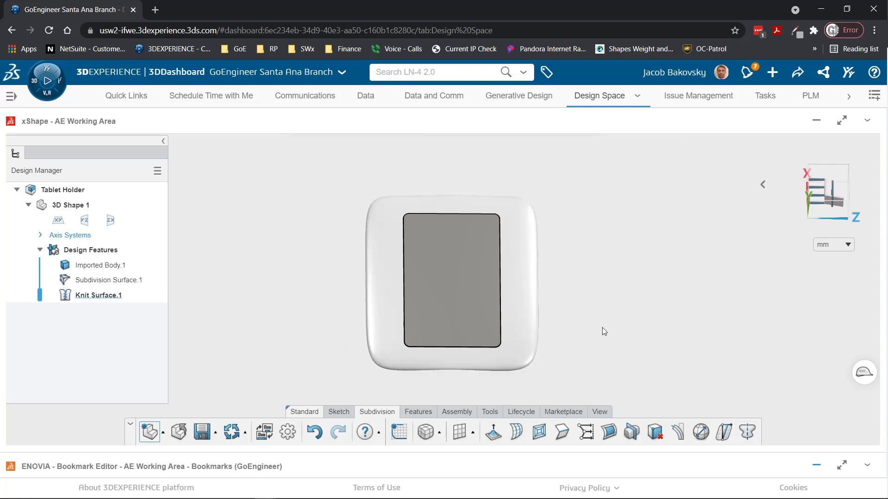
pyautogui.moveTo(602, 327); pyautogui.dragTo(594, 366, button='middle')
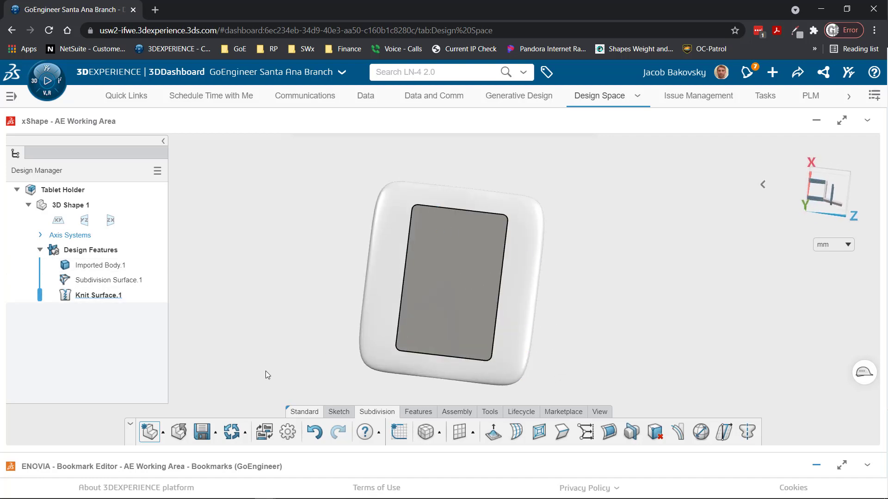
# Save the model and export it to a file on disk as Tablet Holder V2 in SLDXML (*.sldxml) format.
pyautogui.click(203, 432)
pyautogui.click(215, 432)
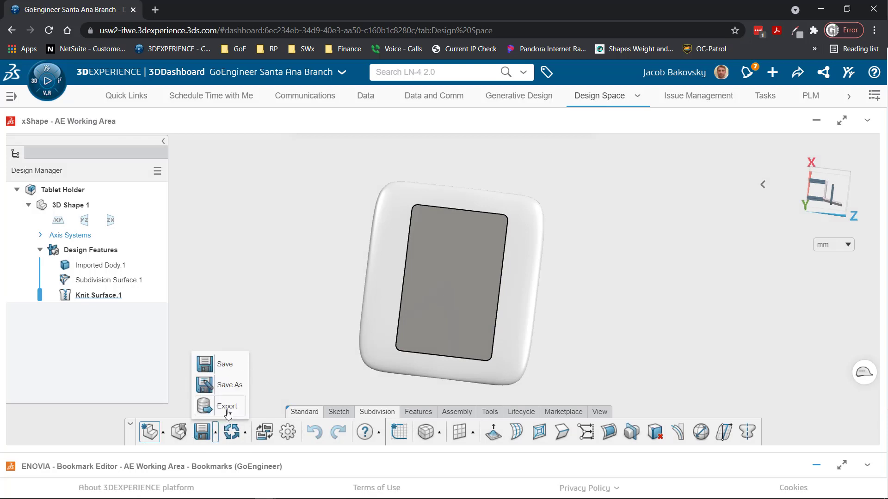
pyautogui.click(227, 406)
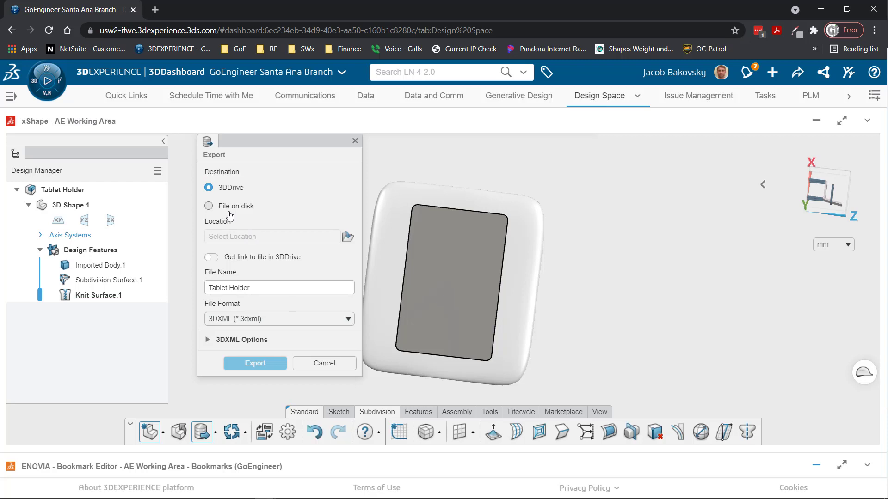
pyautogui.click(244, 206)
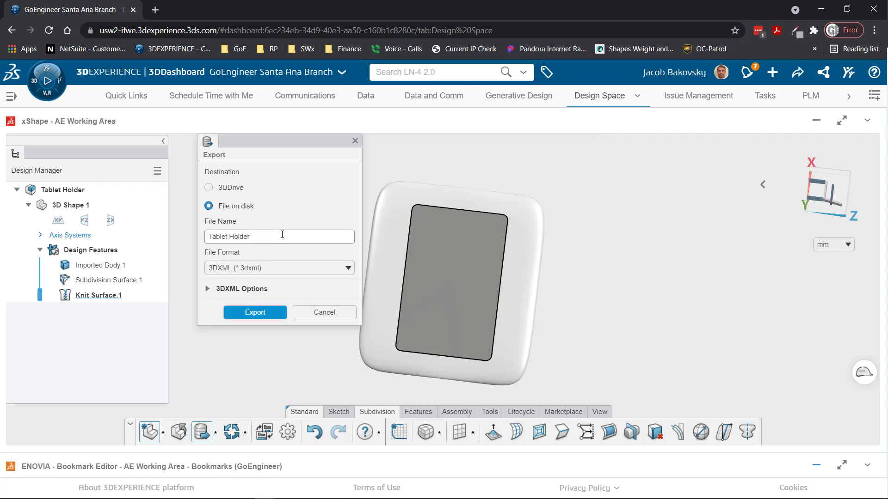
pyautogui.tripleClick(275, 238)
pyautogui.click(275, 238)
pyautogui.click(299, 271)
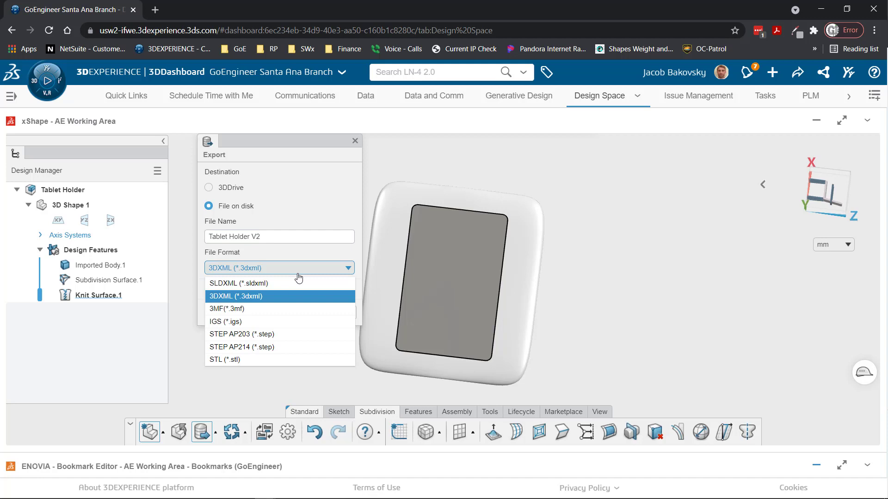
pyautogui.click(260, 285)
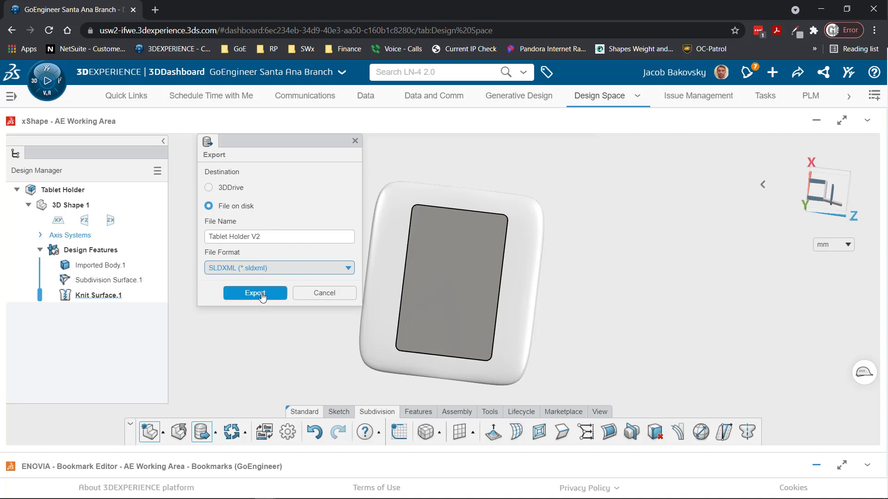
pyautogui.click(262, 295)
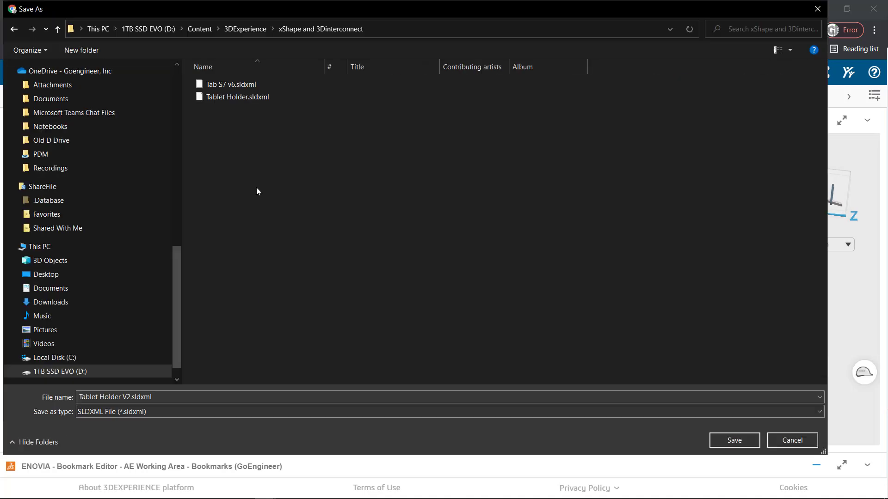
pyautogui.click(739, 437)
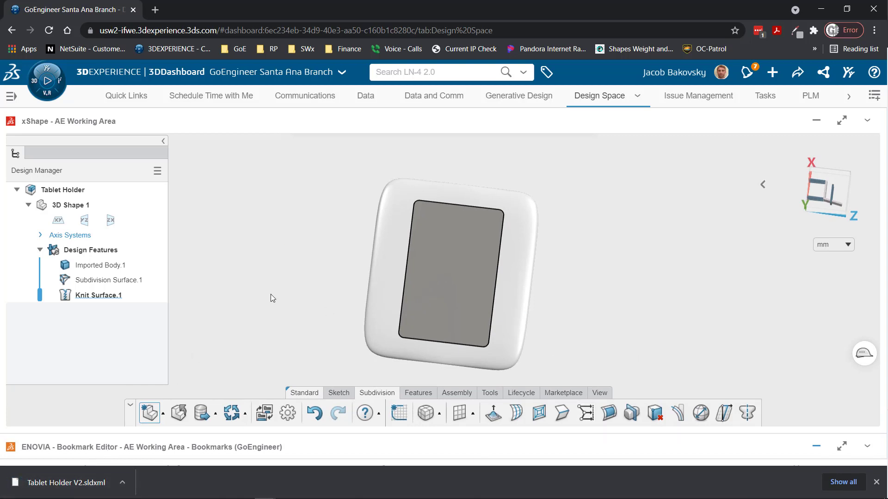
# Switch to SOLIDWORKS and create a new part from the Part_MM training template.
pyautogui.hotkey('alt', 'Tab')
pyautogui.click(553, 242)
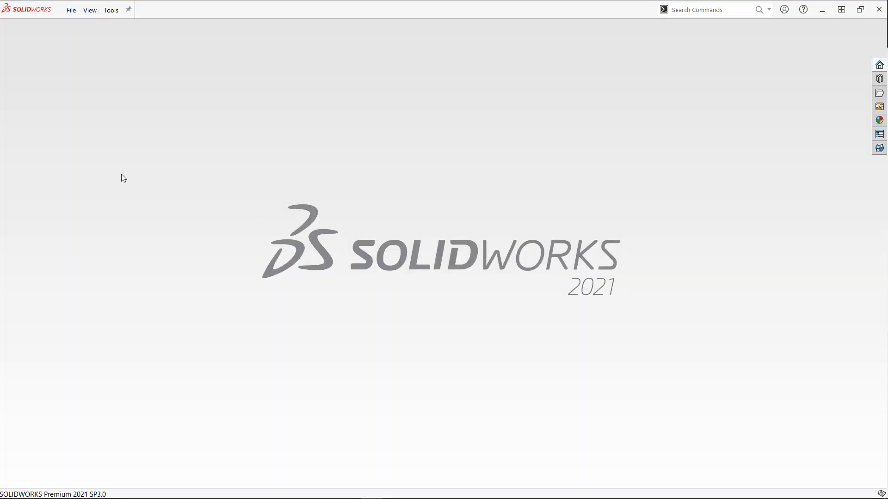
pyautogui.click(69, 11)
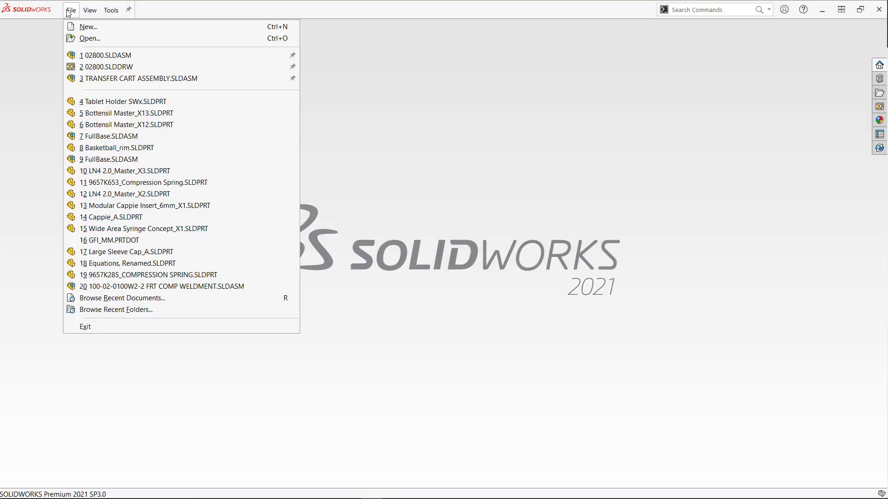
pyautogui.click(83, 28)
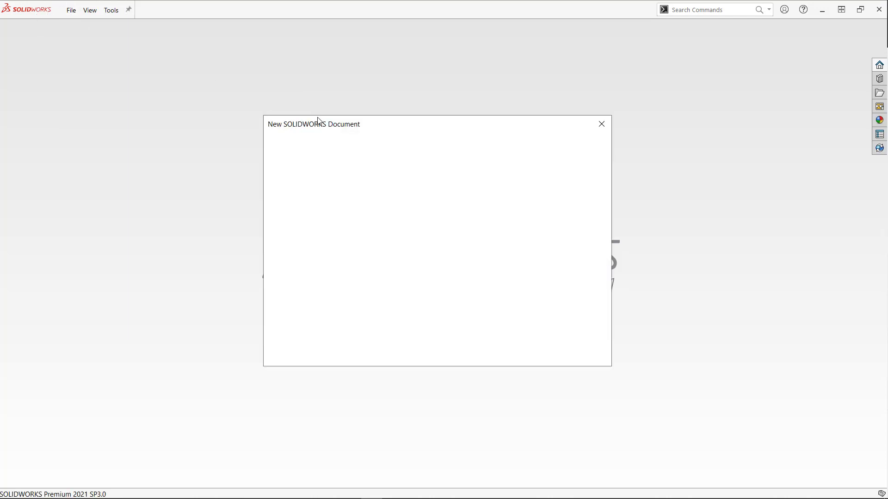
pyautogui.click(332, 166)
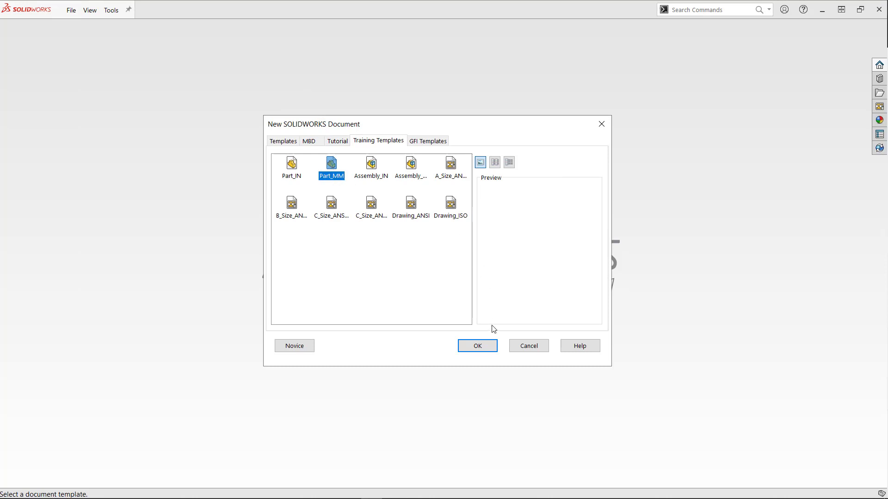
pyautogui.click(489, 351)
pyautogui.click(135, 13)
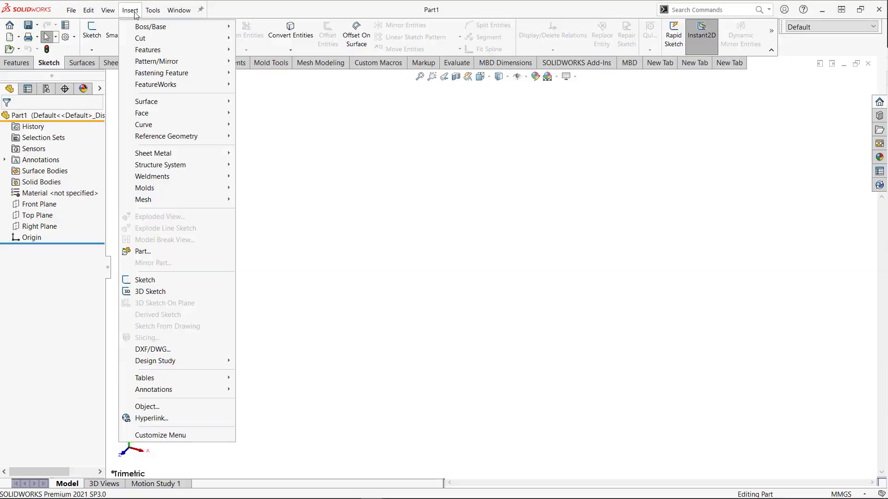
pyautogui.click(363, 183)
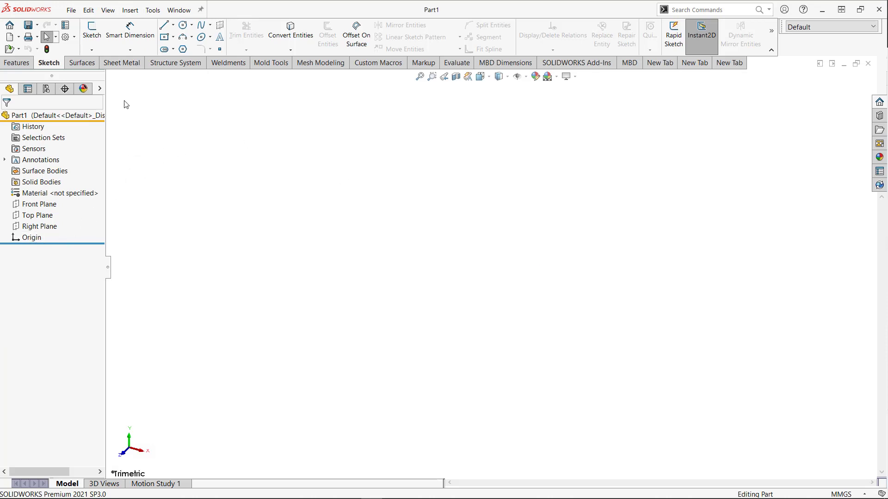
pyautogui.click(135, 13)
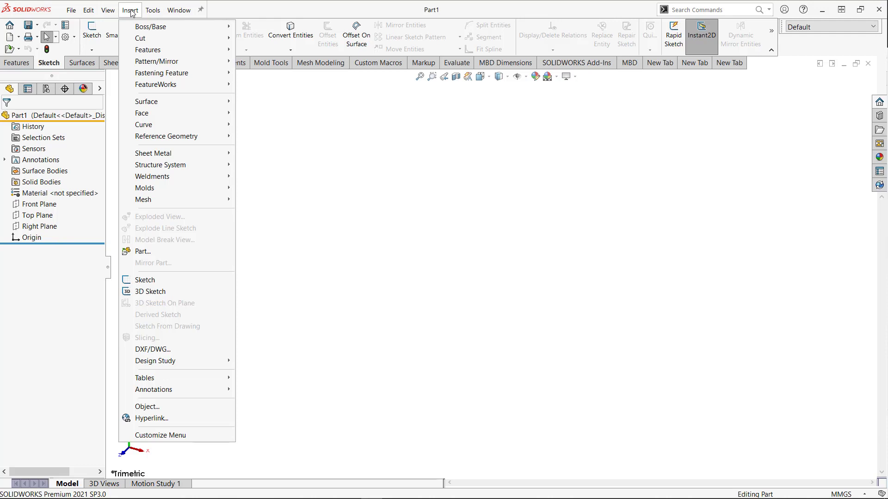
pyautogui.click(132, 13)
pyautogui.click(108, 10)
# Check the Enable 3D Interconnect setting in the import section of the system options and close the options.
pyautogui.click(65, 37)
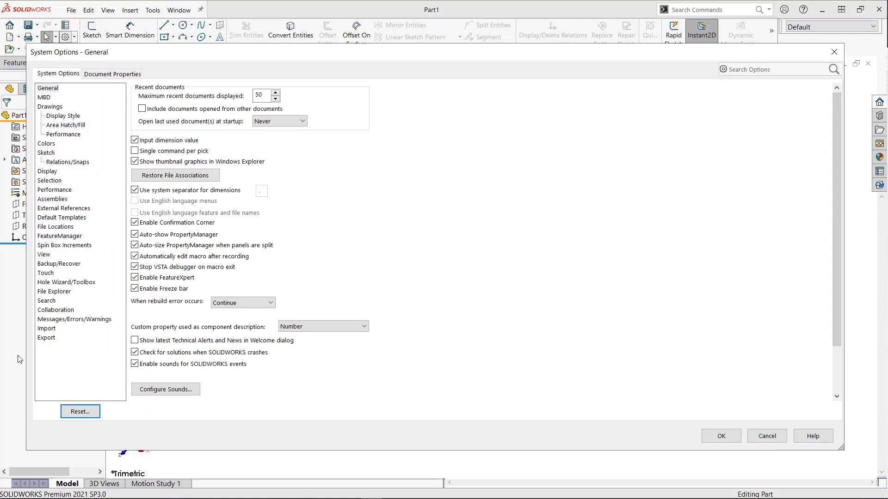
pyautogui.click(46, 329)
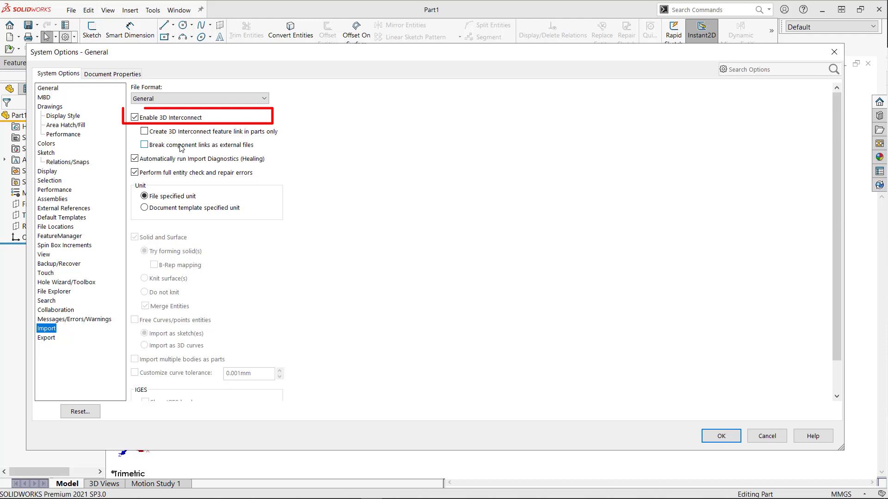
pyautogui.press('ctrl')
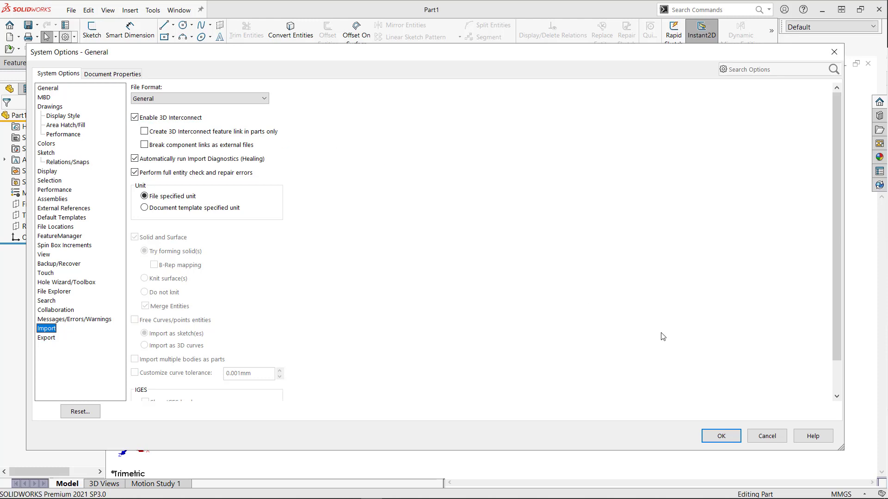
pyautogui.click(723, 436)
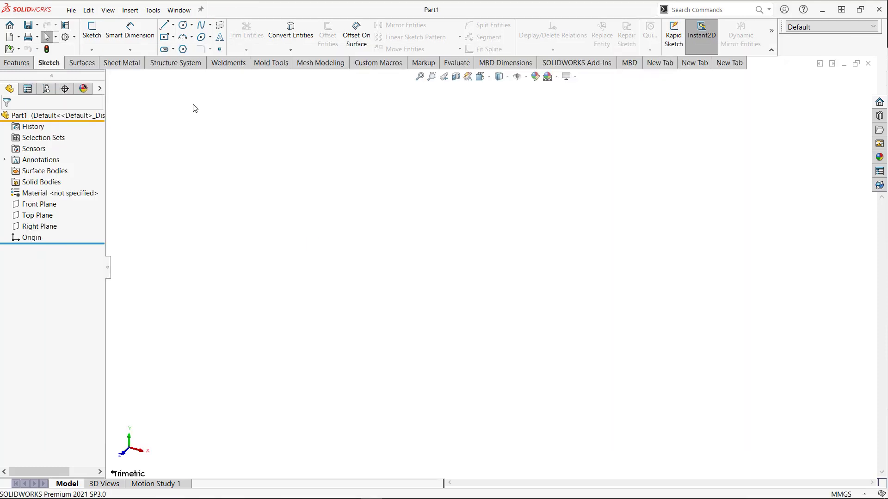
# Insert the exported Tablet Holder V2.sldxml file into the new part and widen the feature tree to show its full name.
pyautogui.click(131, 11)
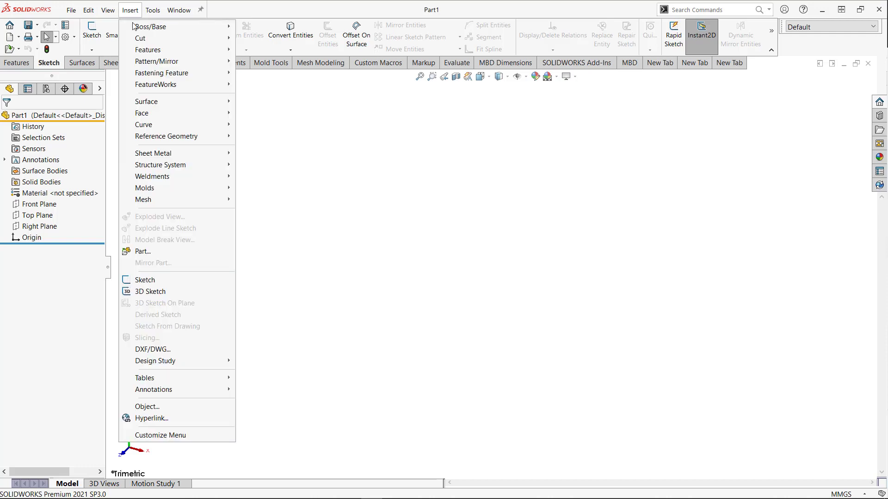
pyautogui.press('ctrl')
pyautogui.press('ctrl')
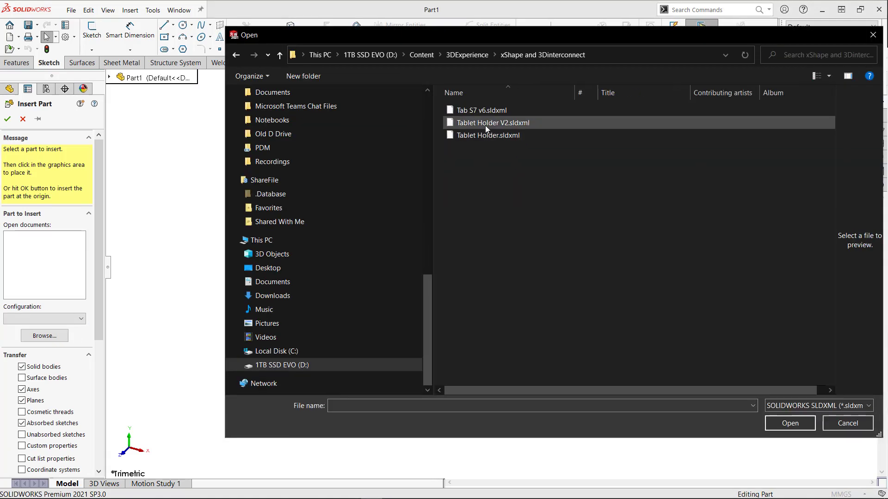
pyautogui.click(485, 123)
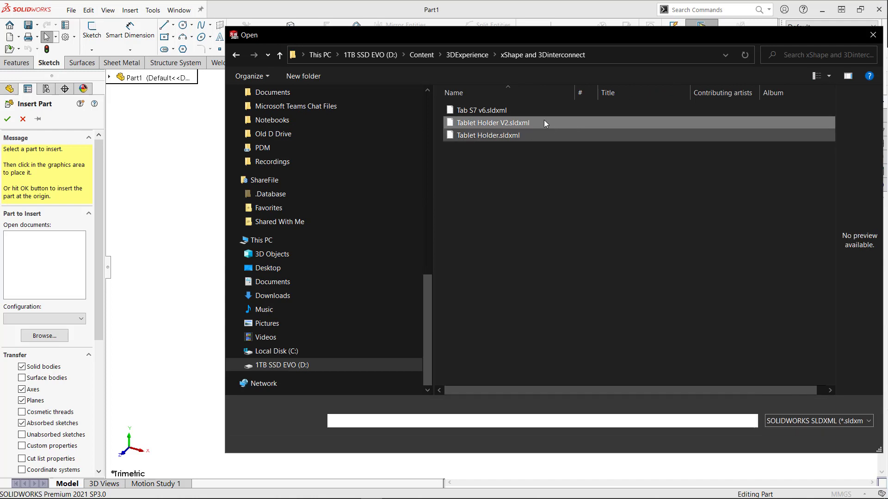
pyautogui.click(790, 438)
pyautogui.moveTo(106, 272); pyautogui.dragTo(211, 271)
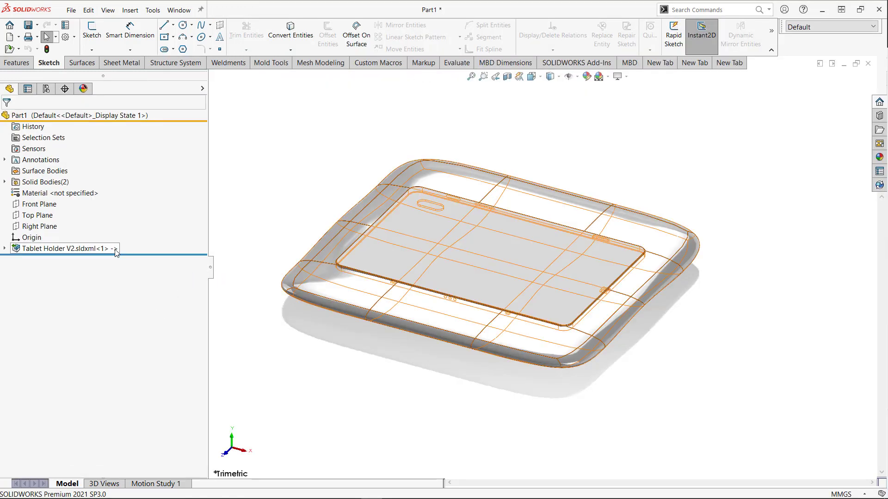
# Inspect the inserted tablet holder in Shaded display without edges and return to Shaded With Edges.
pyautogui.moveTo(344, 377); pyautogui.dragTo(302, 355, button='middle')
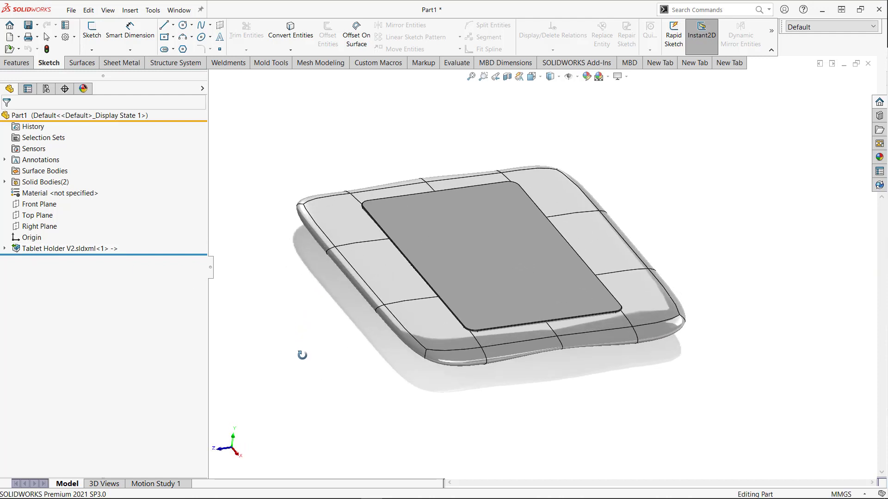
pyautogui.click(559, 78)
pyautogui.click(533, 77)
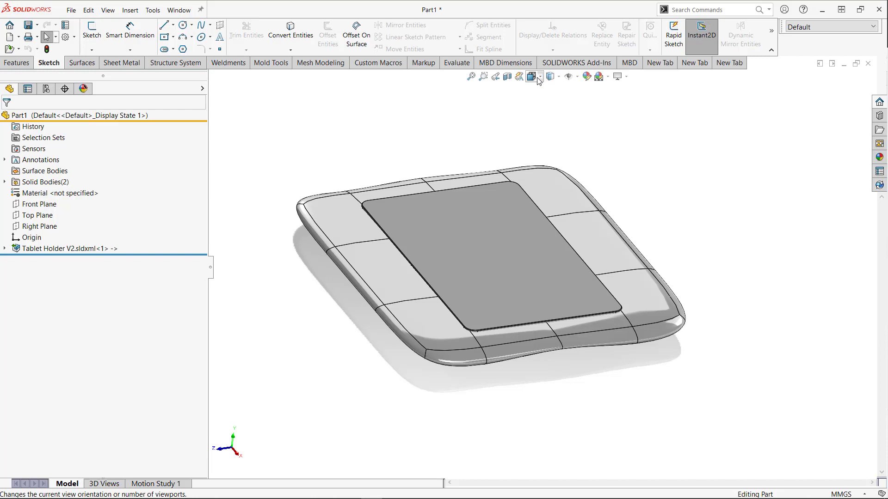
pyautogui.click(549, 79)
pyautogui.click(551, 79)
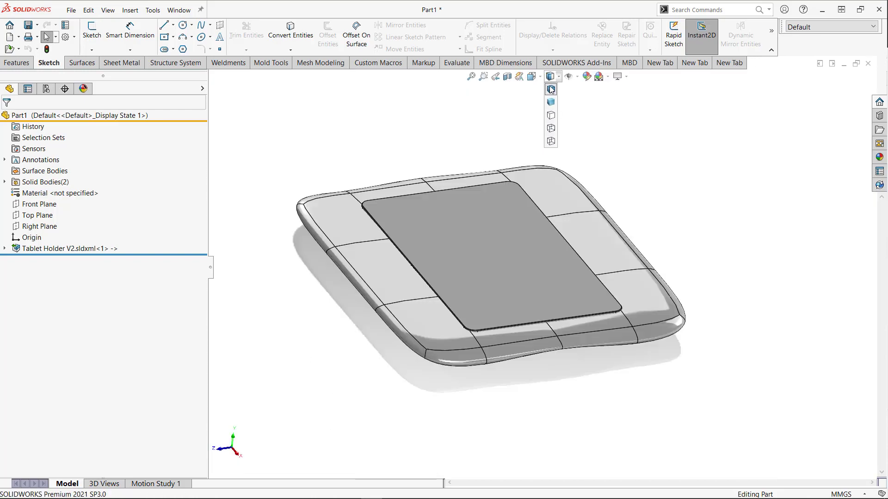
pyautogui.click(551, 101)
pyautogui.moveTo(625, 205); pyautogui.dragTo(601, 220, button='middle')
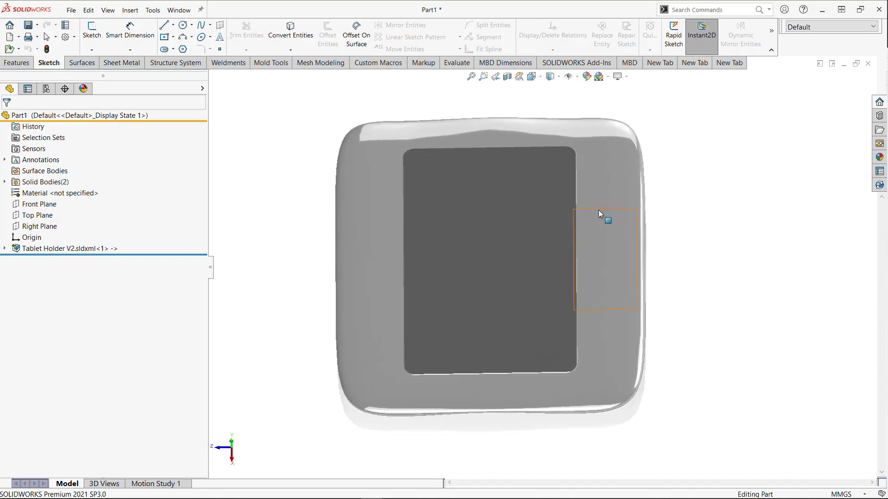
pyautogui.click(555, 82)
pyautogui.click(552, 88)
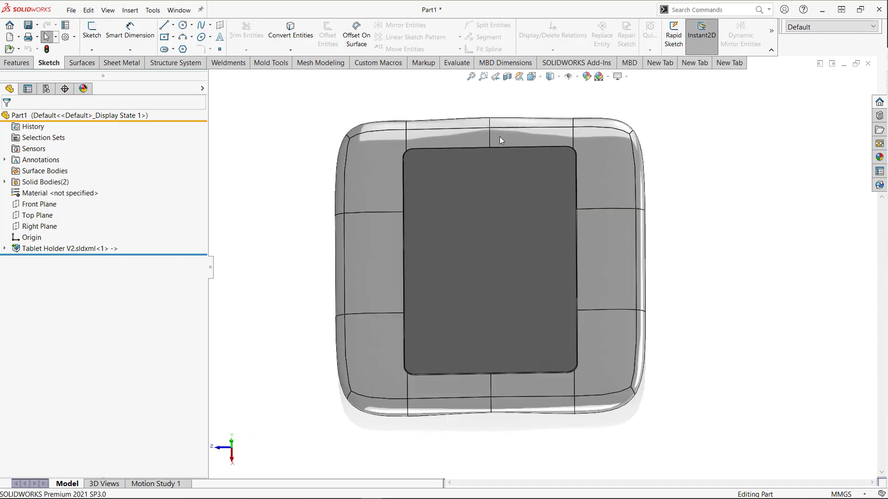
pyautogui.moveTo(272, 301); pyautogui.dragTo(272, 271, button='middle')
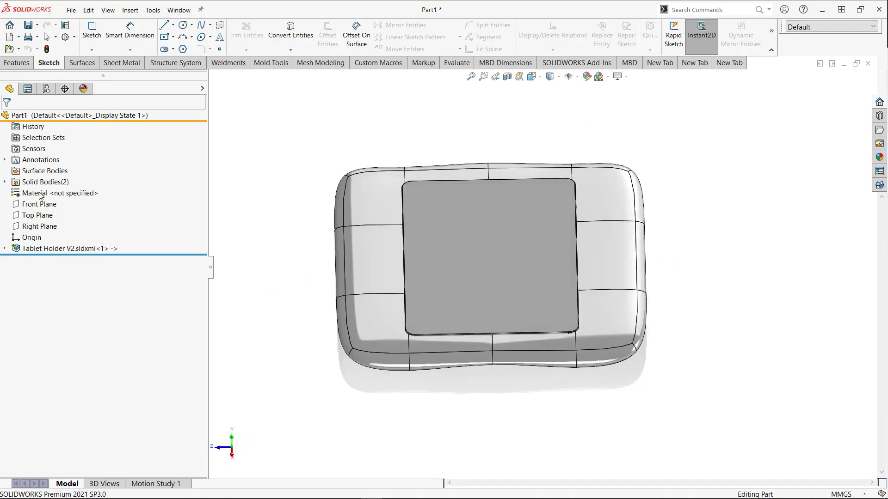
# Expand the solid bodies in the feature tree and highlight the tablet body to identify it.
pyautogui.click(5, 182)
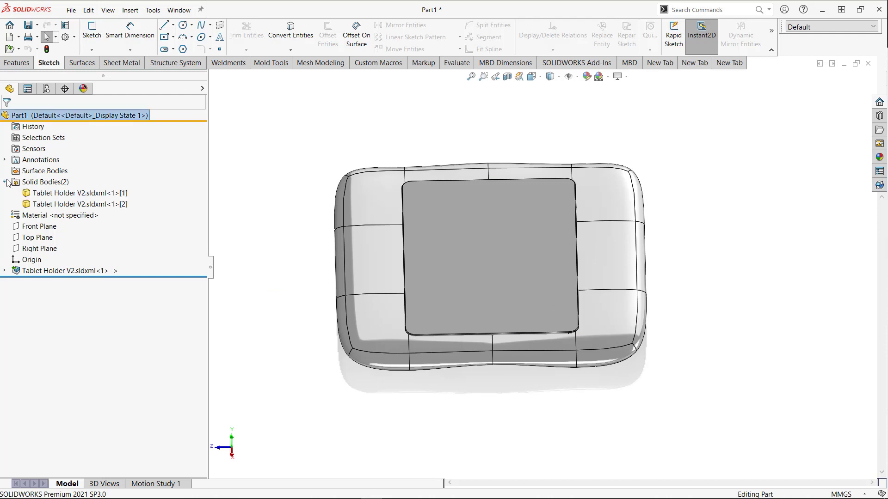
pyautogui.click(58, 193)
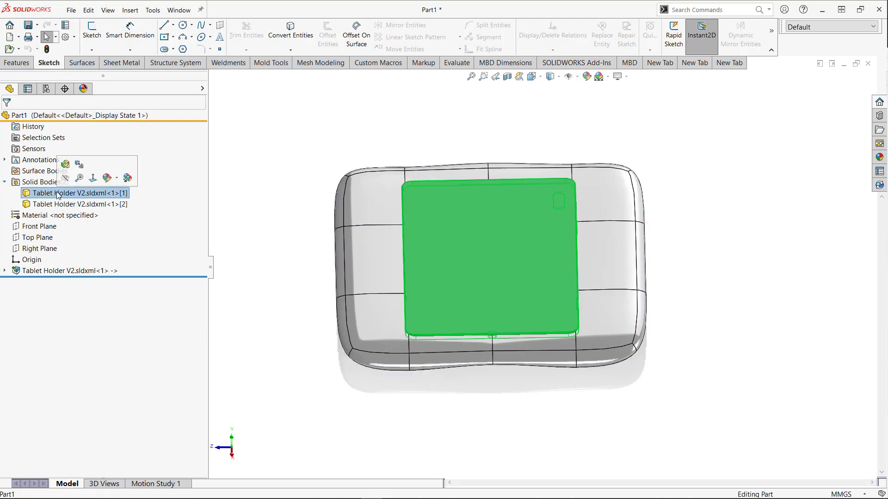
pyautogui.click(244, 132)
# Make one in-place copy of the tablet body with Move/Copy Bodies.
pyautogui.click(16, 62)
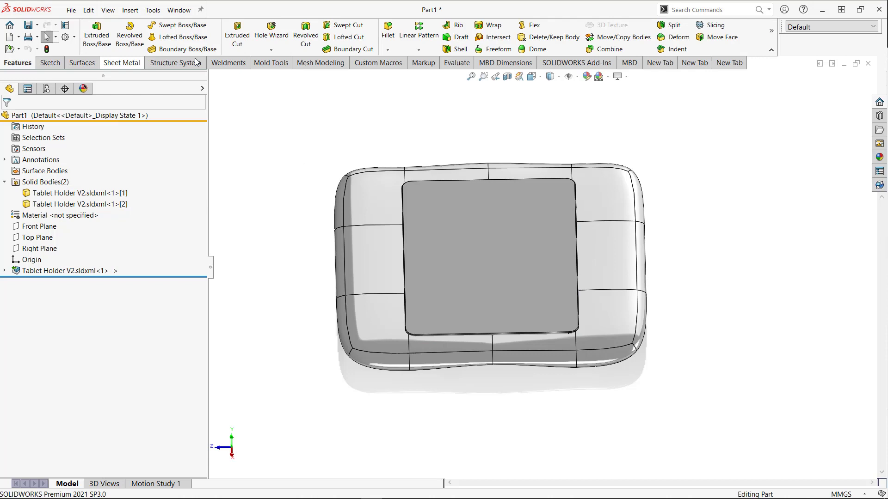
pyautogui.click(620, 37)
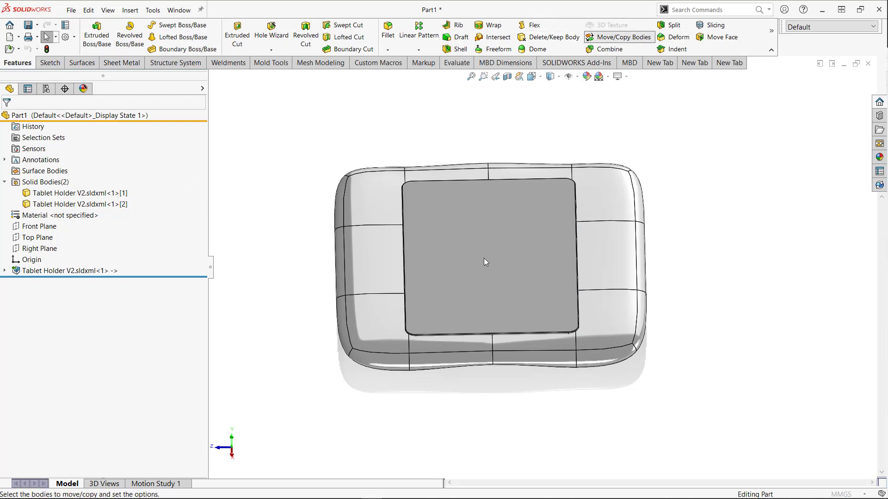
pyautogui.click(25, 177)
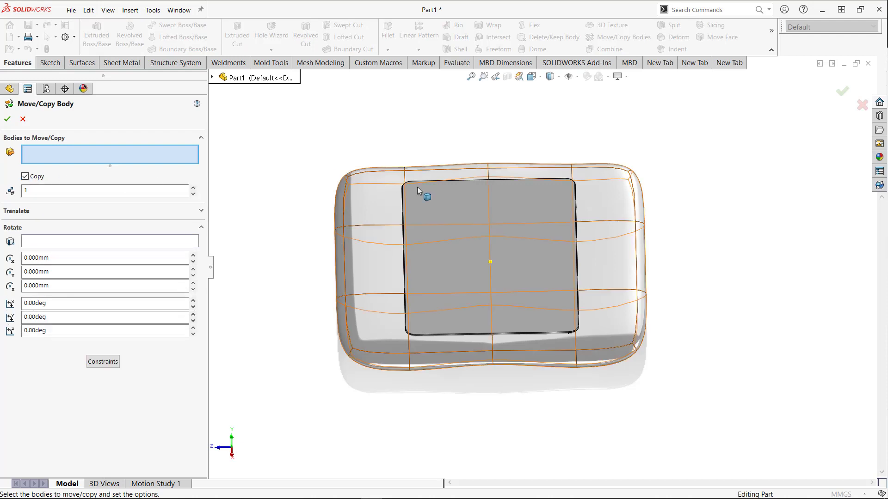
pyautogui.click(468, 238)
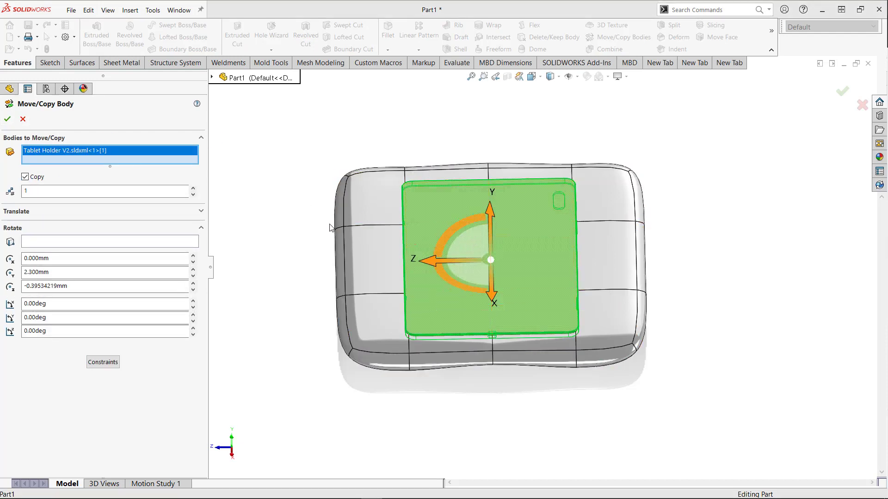
pyautogui.click(480, 258)
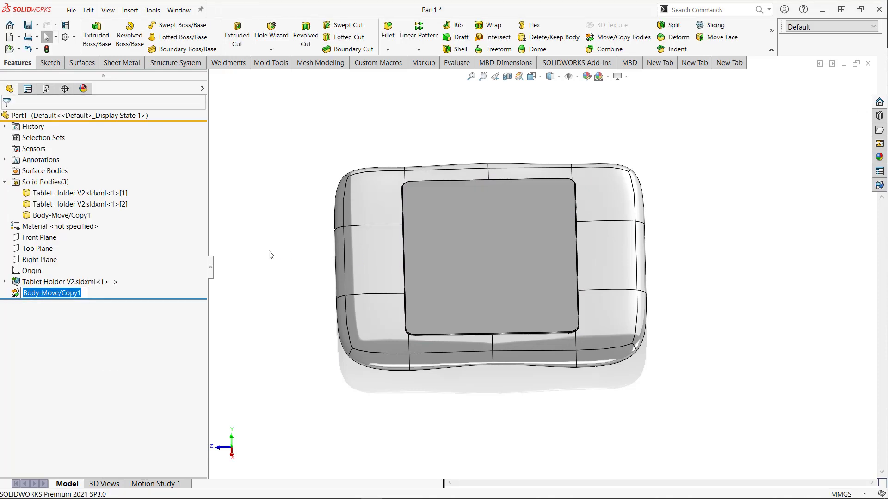
pyautogui.click(271, 255)
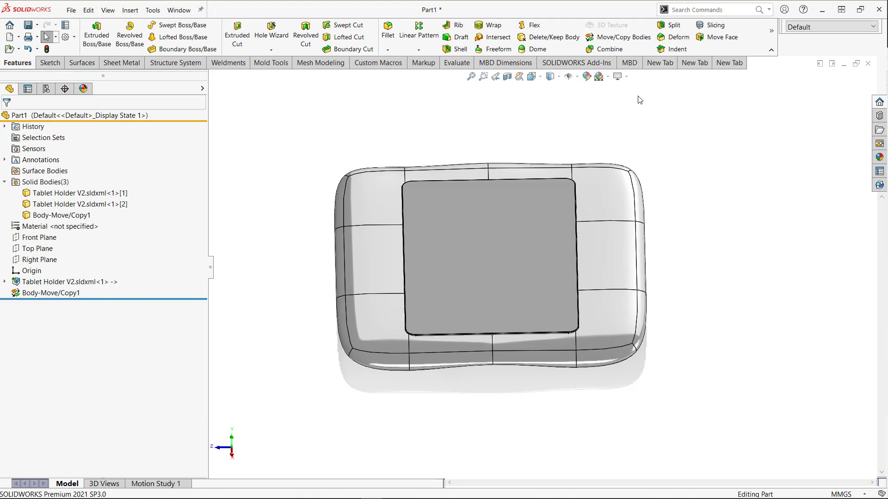
# Subtract the copied tablet body from the holder body with Combine.
pyautogui.click(606, 49)
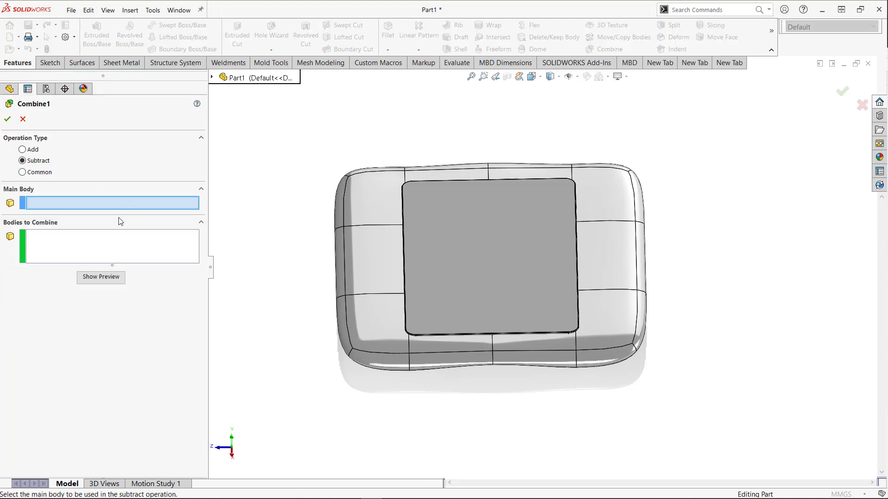
pyautogui.click(385, 270)
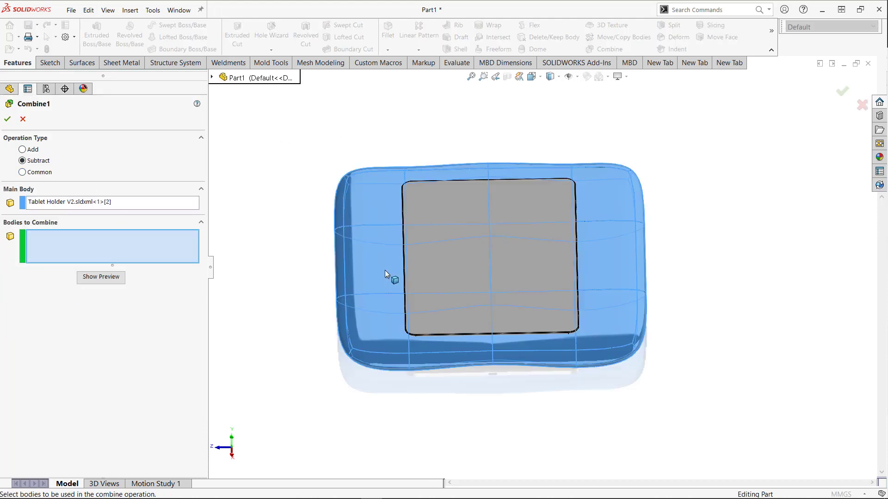
pyautogui.click(443, 250)
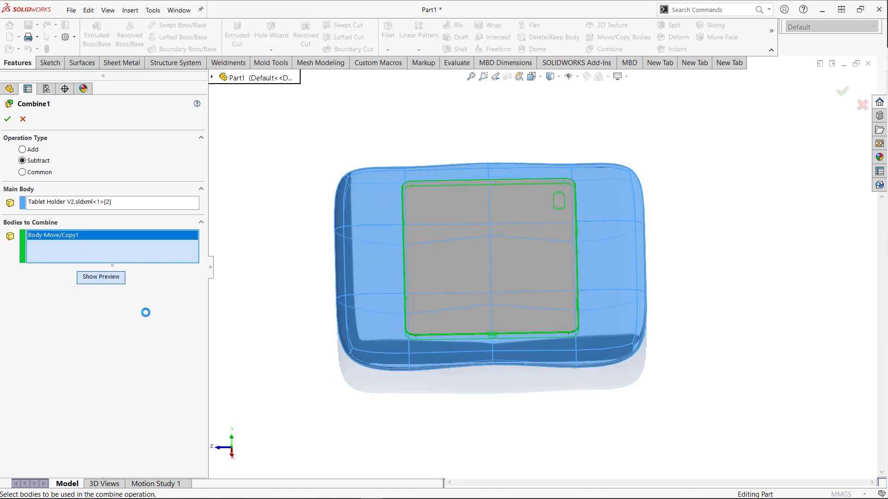
pyautogui.click(101, 277)
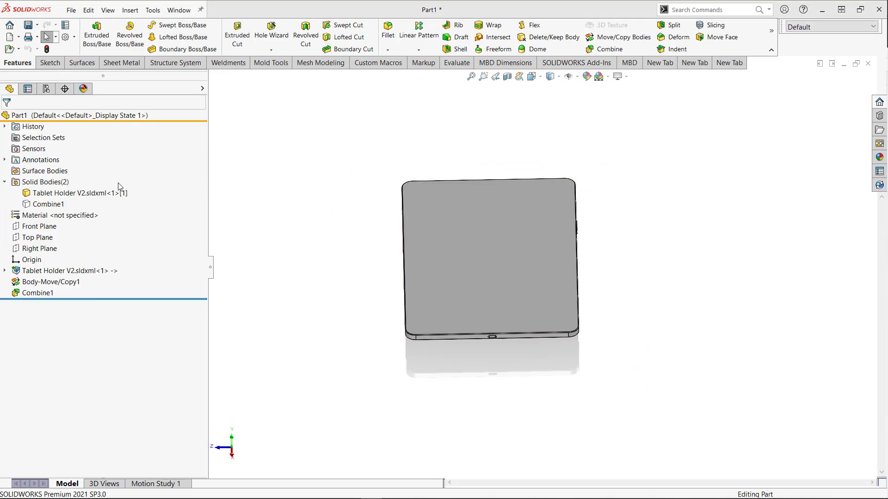
# Show the combined holder body again and hide the tablet body to expose the pocket.
pyautogui.rightClick(41, 206)
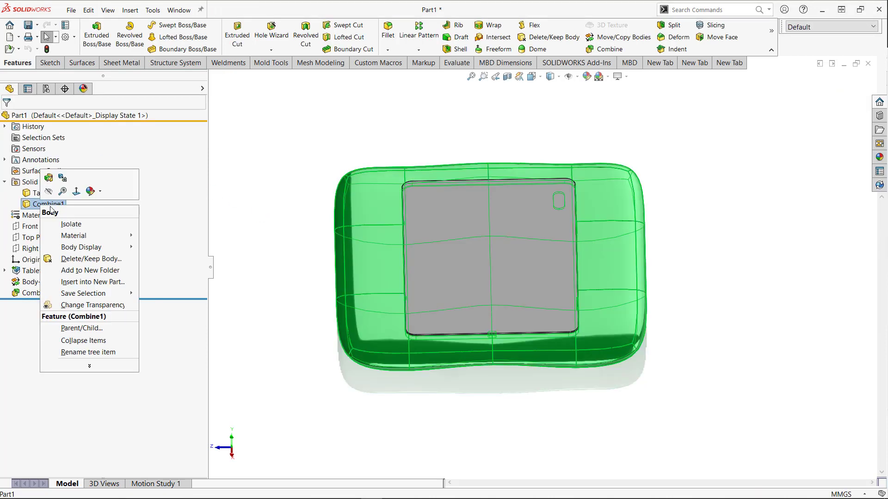
pyautogui.click(66, 225)
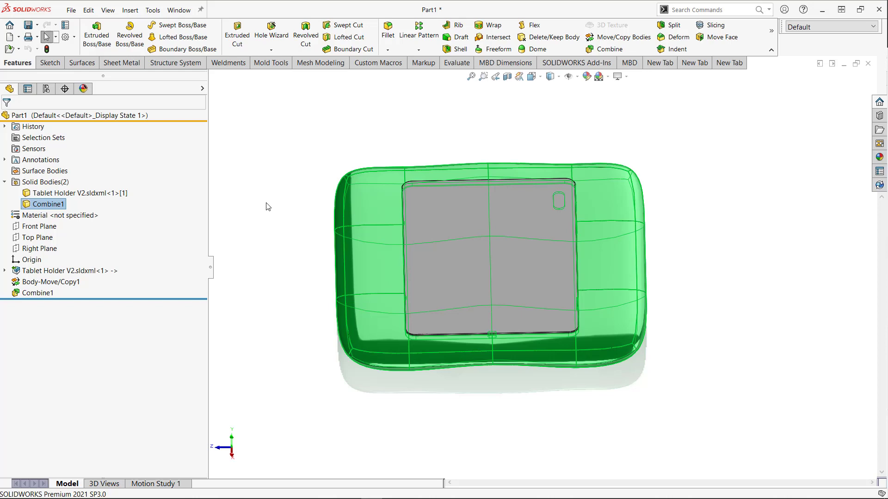
pyautogui.moveTo(498, 256); pyautogui.dragTo(518, 306, button='middle')
pyautogui.click(749, 187)
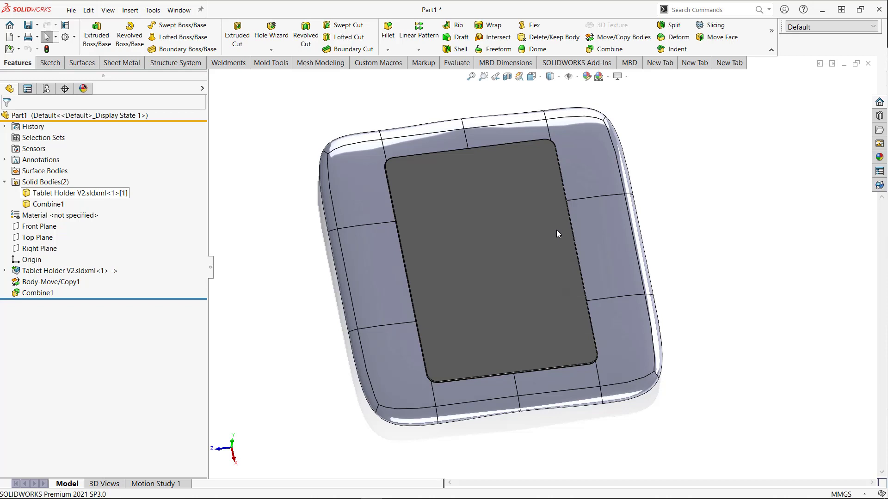
pyautogui.press('Tab')
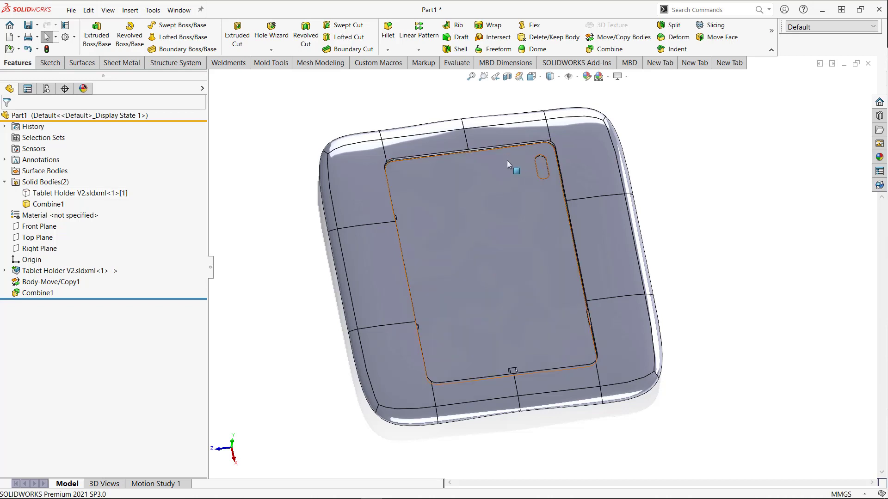
# Start a sketch on the slot-shaped camera face in the pocket and convert its edges into sketch entities.
pyautogui.scroll(-5, 554, 165)
pyautogui.click(541, 200)
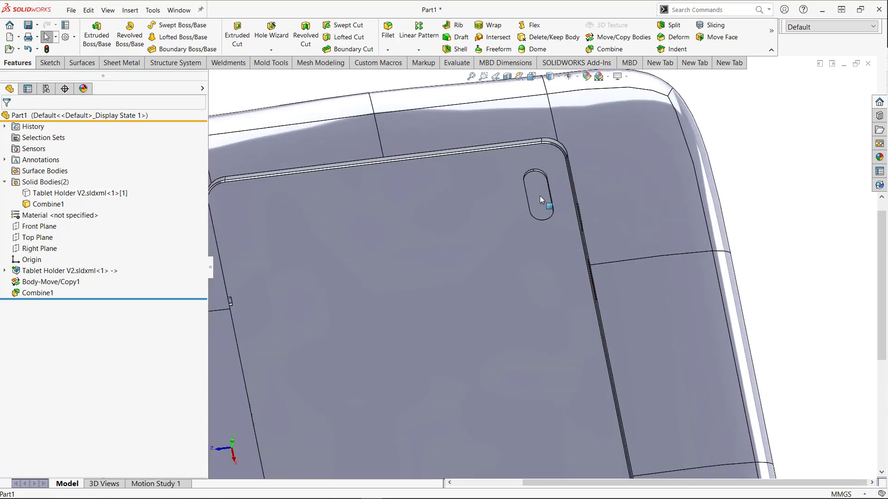
pyautogui.click(588, 147)
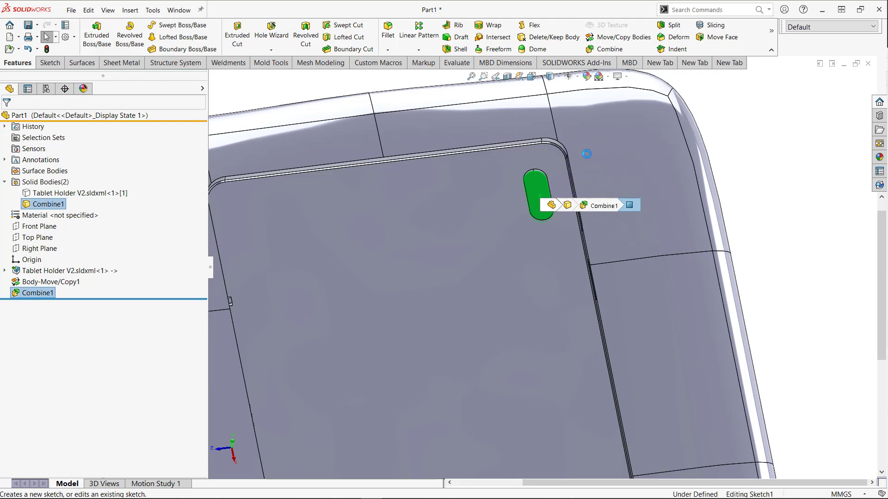
pyautogui.click(292, 28)
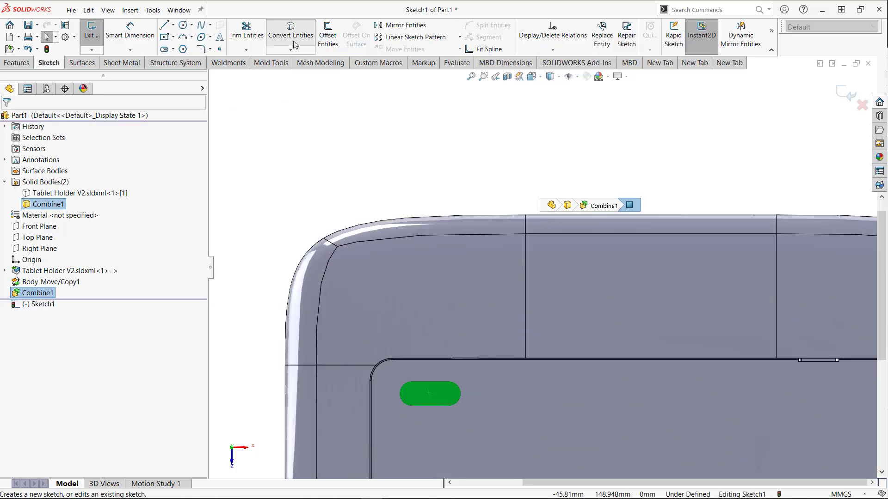
# Cut the camera slot Through All, with auto-select off and only the holder body in the feature scope.
pyautogui.click(18, 63)
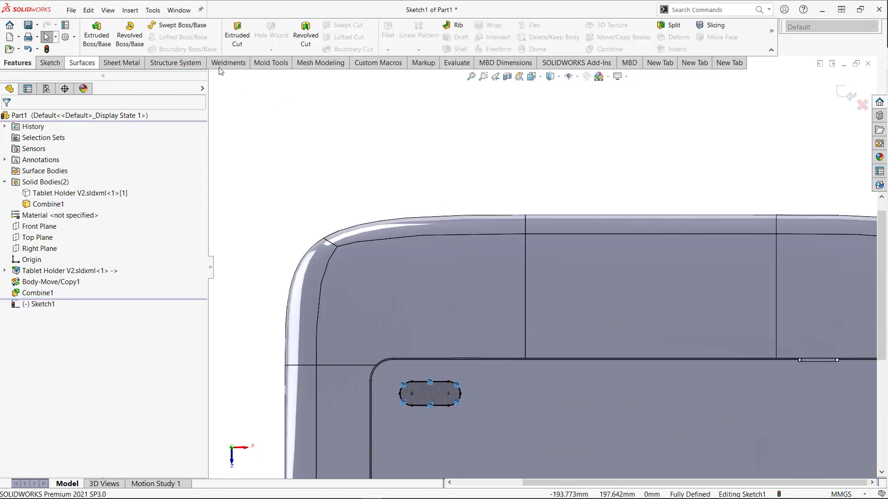
pyautogui.click(237, 36)
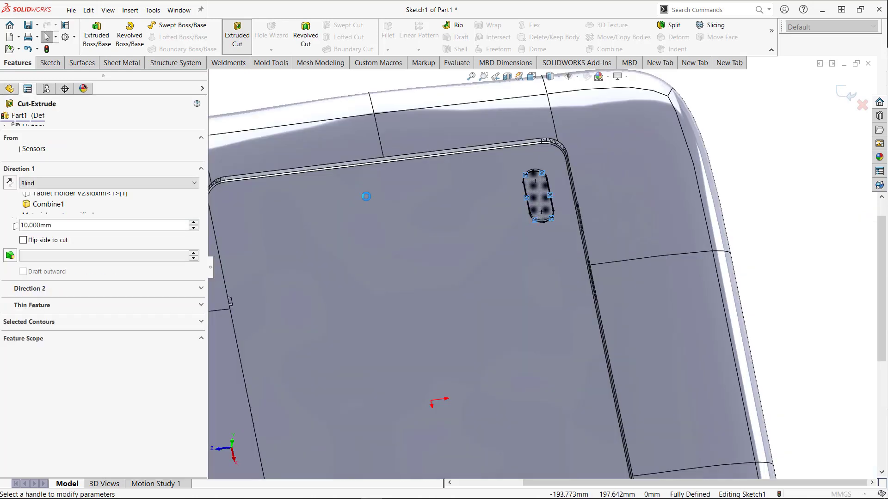
pyautogui.click(77, 188)
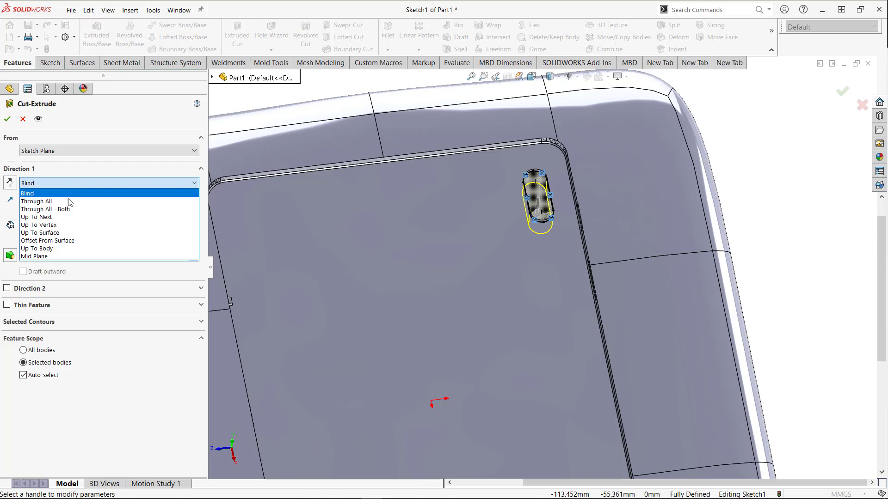
pyautogui.click(70, 200)
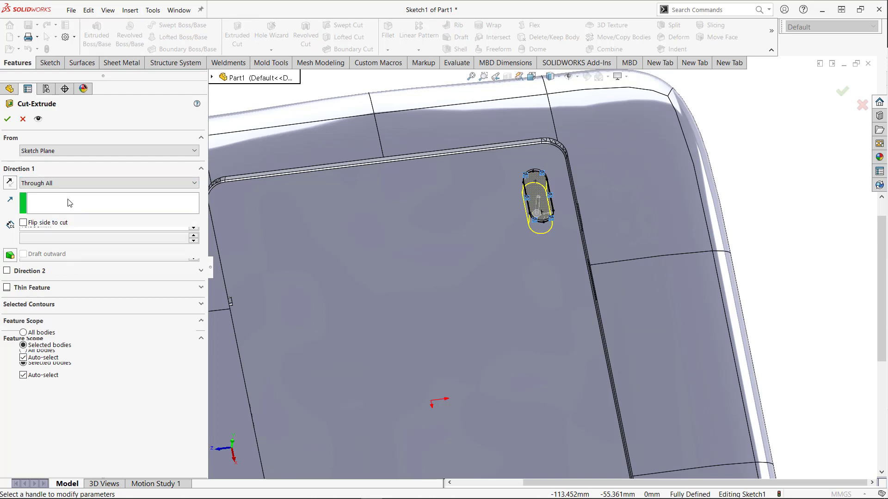
pyautogui.click(44, 358)
pyautogui.click(388, 257)
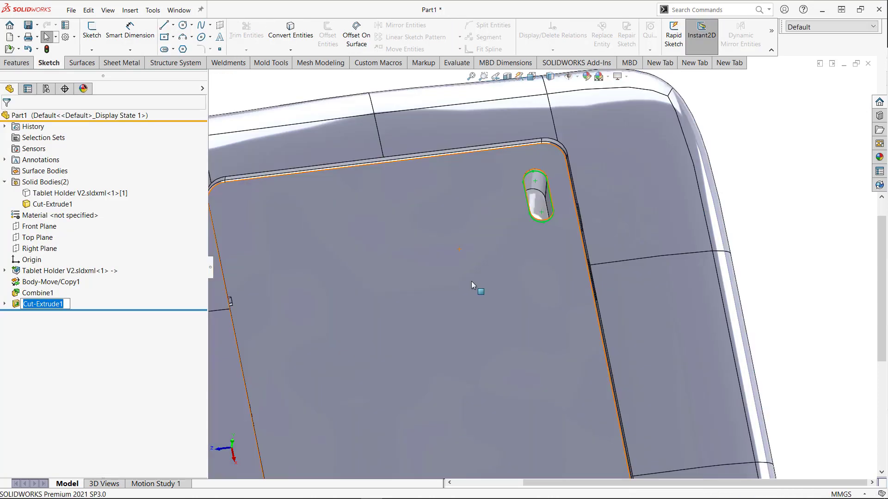
pyautogui.scroll(5, 550, 273)
pyautogui.moveTo(553, 274); pyautogui.dragTo(544, 326, button='middle')
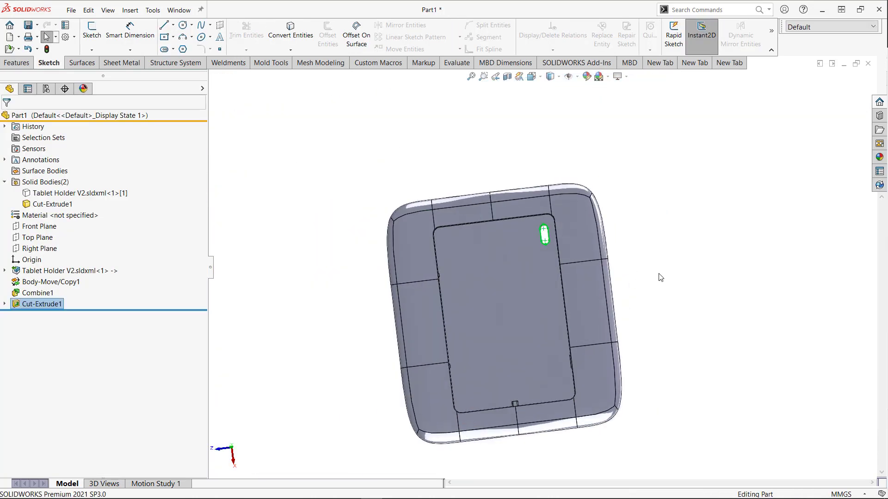
pyautogui.click(660, 277)
# Sketch a corner rectangle on the pocket floor from the pocket's corner at the port end to beyond the holder's outer edge.
pyautogui.moveTo(548, 393)
pyautogui.mouseDown(button='middle')
pyautogui.moveTo(542, 425)
pyautogui.moveTo(549, 399)
pyautogui.moveTo(529, 390)
pyautogui.moveTo(526, 341)
pyautogui.moveTo(531, 370)
pyautogui.mouseUp(button='middle')
pyautogui.scroll(3, 538, 342)
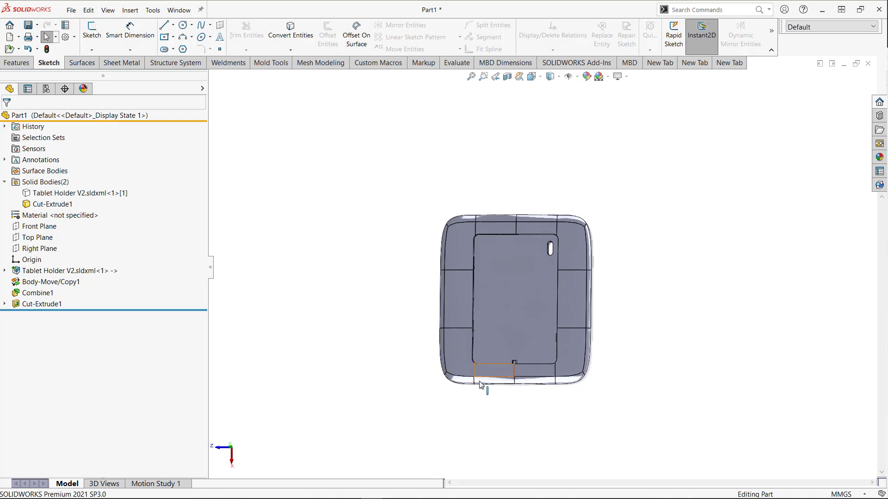
pyautogui.click(534, 334)
pyautogui.click(580, 283)
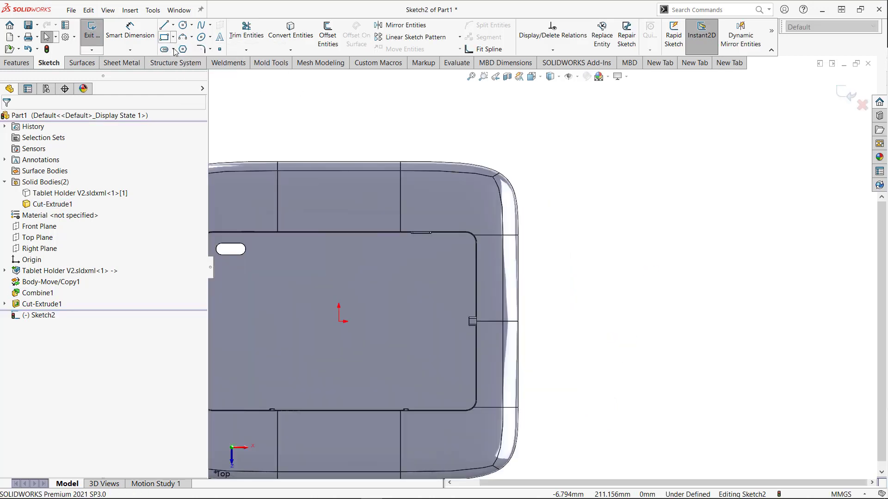
pyautogui.click(164, 37)
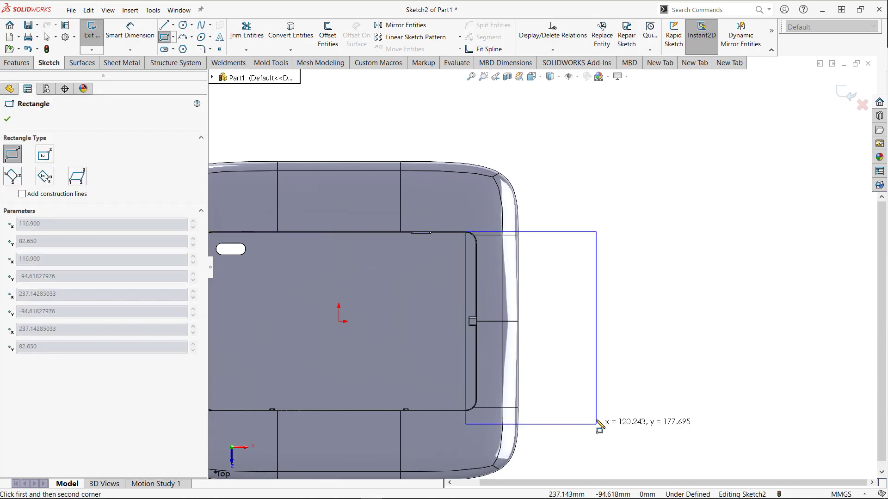
pyautogui.click(580, 373)
pyautogui.press('Escape')
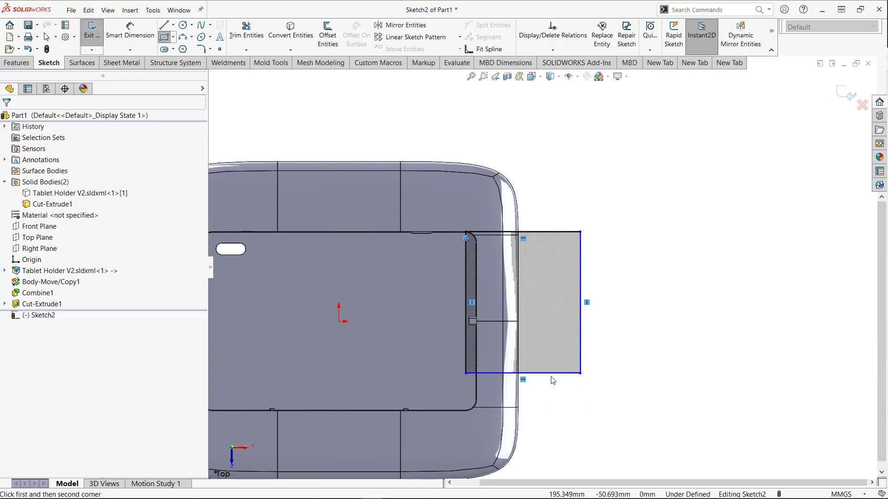
# Make the rectangle's free horizontal side collinear with the opposite long edge of the pocket.
pyautogui.click(485, 373)
pyautogui.keyDown('ctrl'); pyautogui.click(450, 410); pyautogui.keyUp('ctrl')
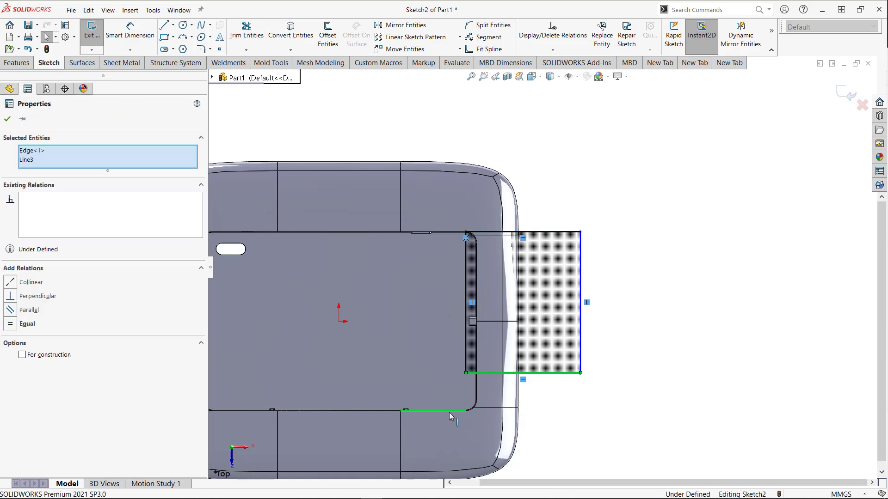
pyautogui.click(478, 356)
pyautogui.click(671, 313)
# Cut the rectangle Through All in the reversed direction, with auto-select off and only the holder body in the feature scope.
pyautogui.click(17, 62)
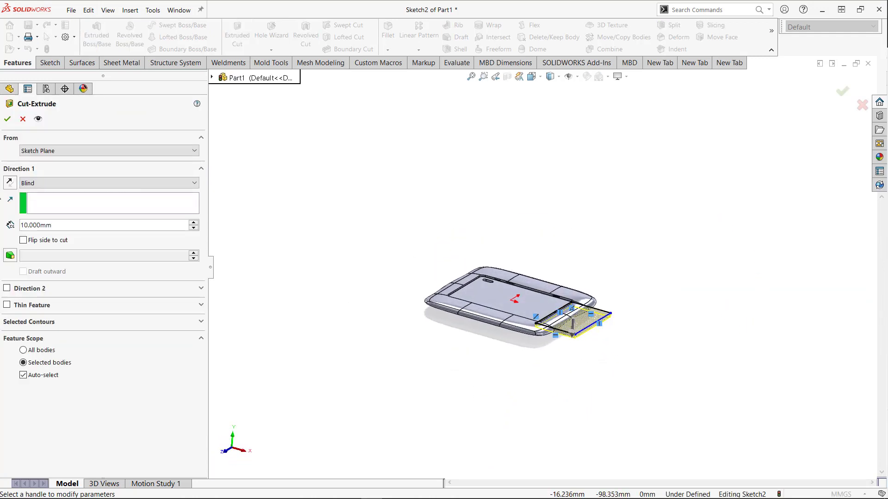
pyautogui.click(41, 183)
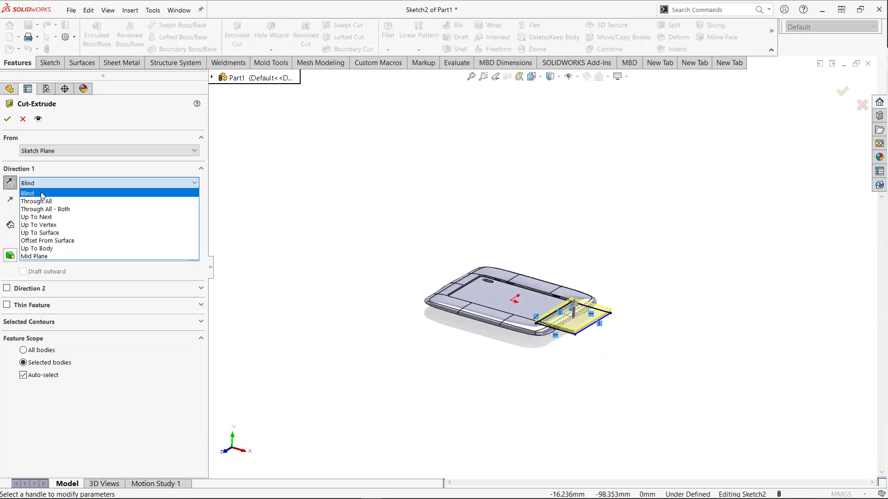
pyautogui.click(37, 200)
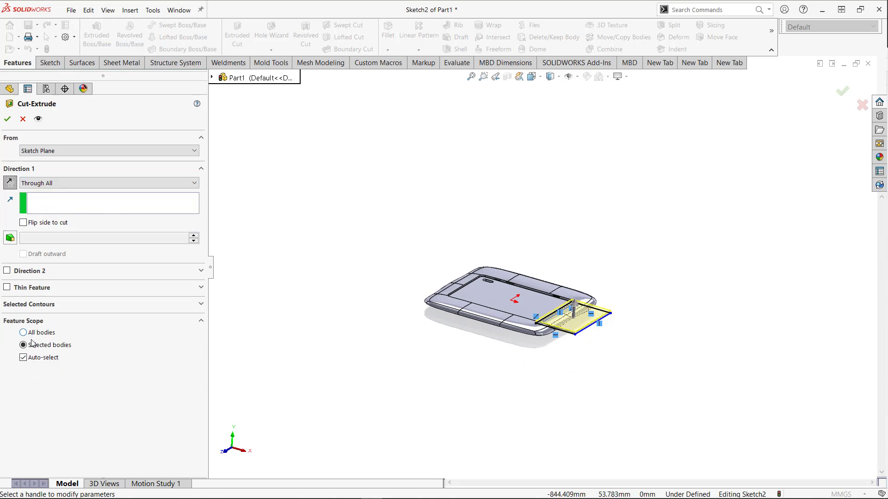
pyautogui.click(32, 360)
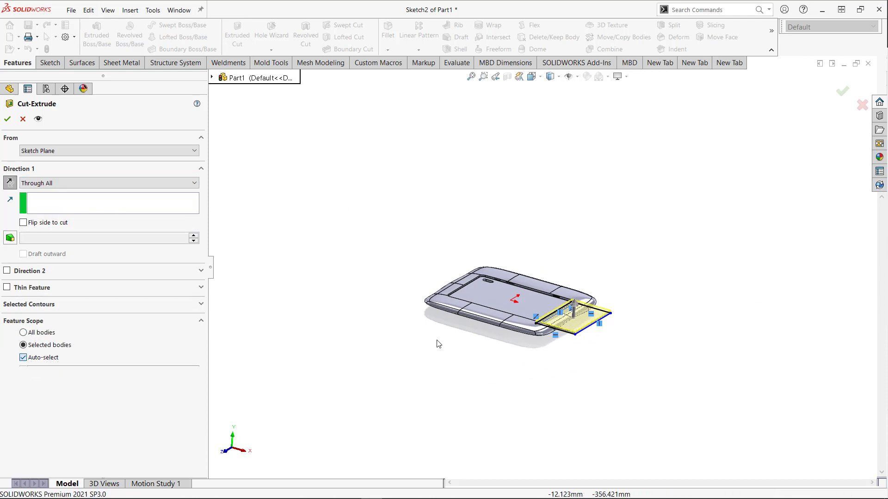
pyautogui.click(480, 319)
pyautogui.press('Return')
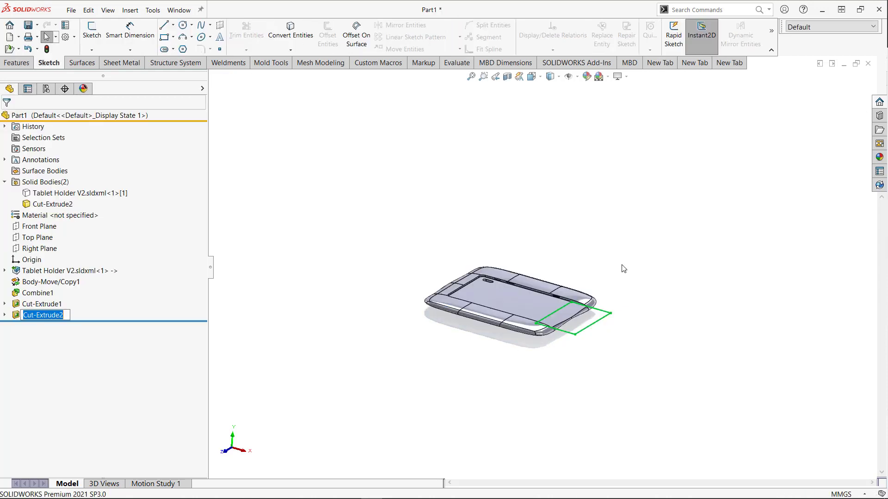
# Save the part as Tablet Holder SWx V2.SLDPRT in the xShape and 3Dinterconnect folder.
pyautogui.moveTo(624, 268)
pyautogui.mouseDown(button='middle')
pyautogui.moveTo(586, 389)
pyautogui.moveTo(622, 272)
pyautogui.moveTo(544, 348)
pyautogui.moveTo(553, 293)
pyautogui.moveTo(581, 335)
pyautogui.mouseUp(button='middle')
pyautogui.scroll(-3, 534, 307)
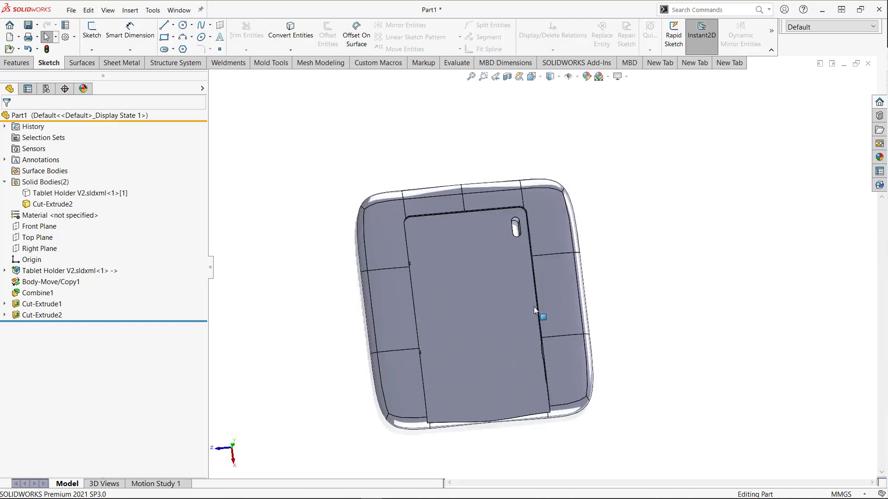
pyautogui.scroll(1, 481, 330)
pyautogui.moveTo(481, 330); pyautogui.dragTo(481, 283, button='middle')
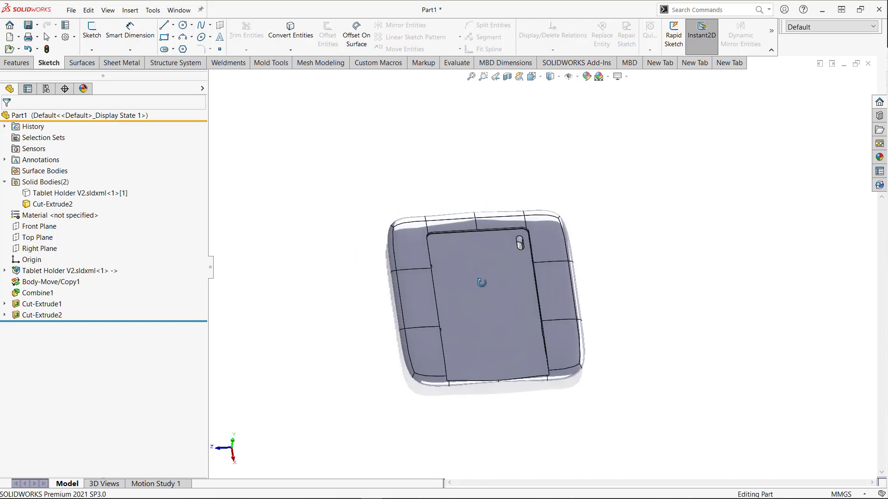
pyautogui.click(71, 10)
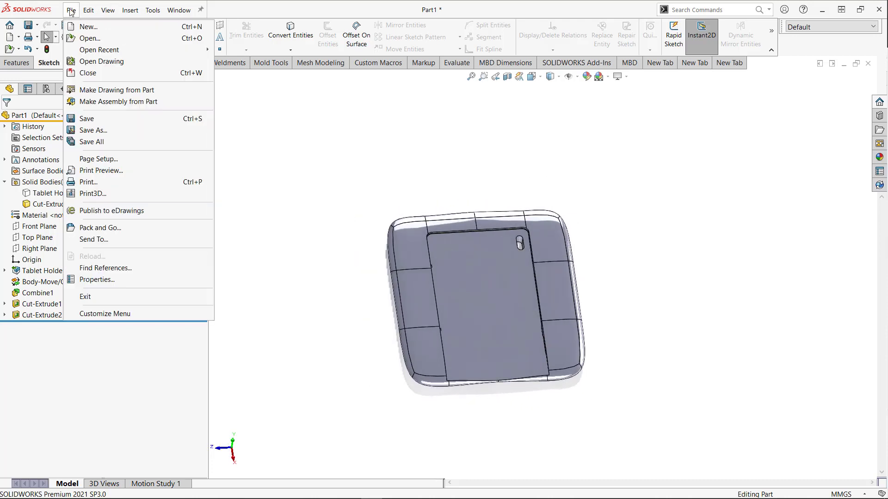
pyautogui.click(103, 134)
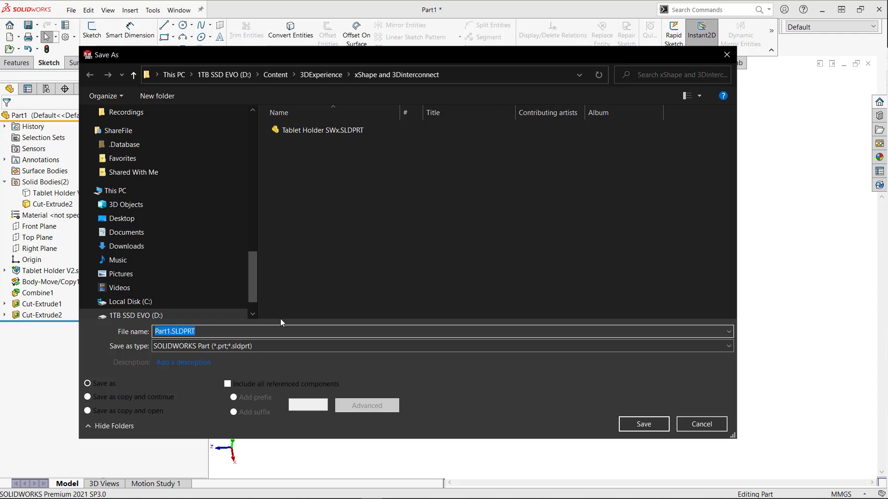
pyautogui.click(340, 131)
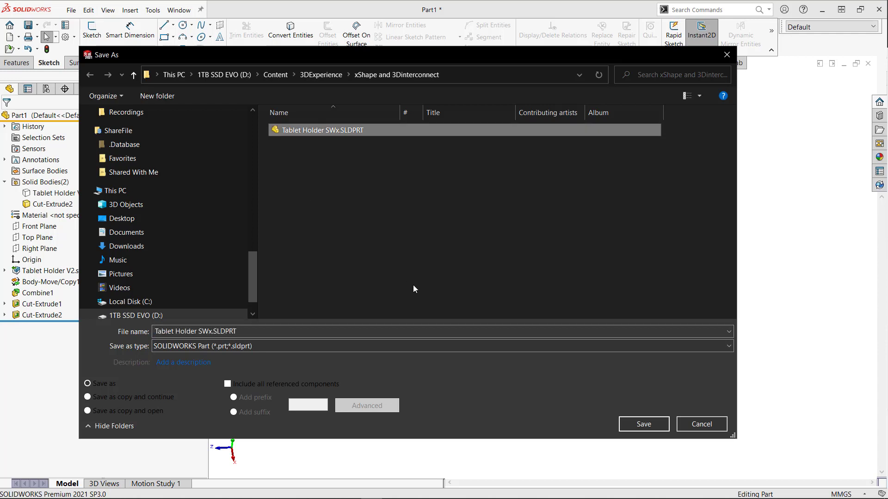
pyautogui.click(212, 332)
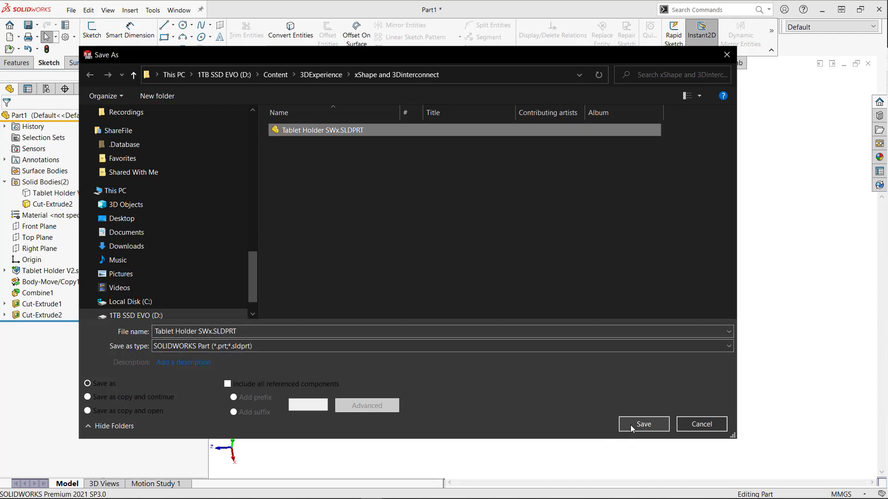
pyautogui.click(197, 331)
pyautogui.click(211, 331)
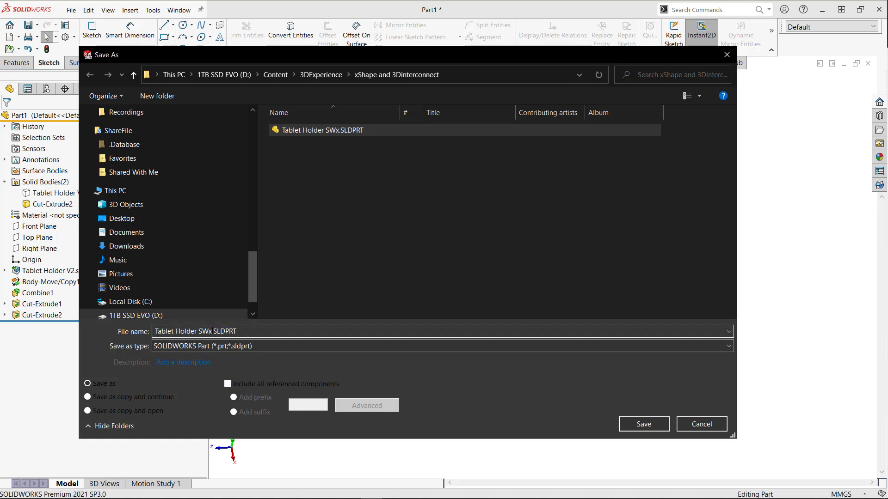
pyautogui.write('V2')
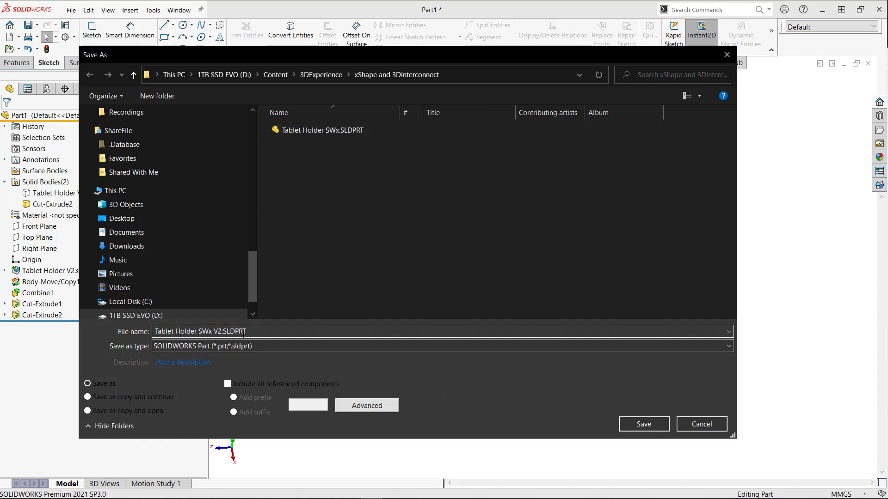
pyautogui.press('Return')
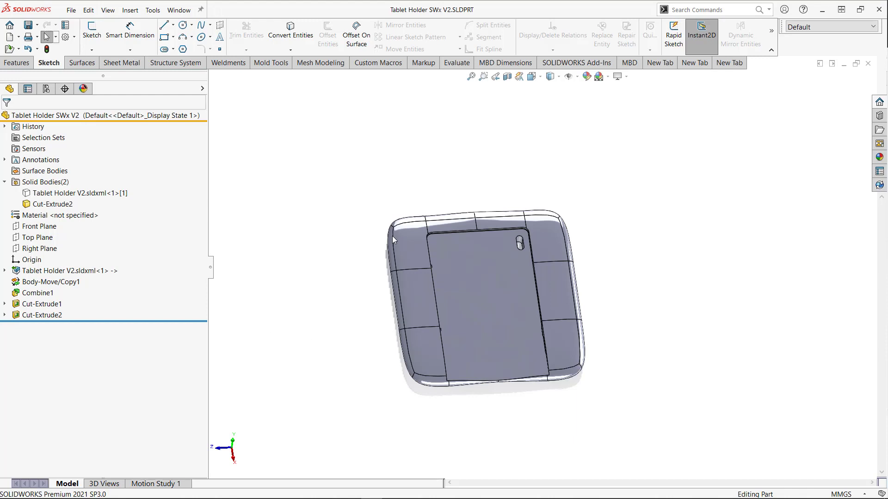
pyautogui.moveTo(507, 217)
pyautogui.mouseDown(button='middle')
pyautogui.moveTo(508, 295)
pyautogui.moveTo(507, 234)
pyautogui.mouseUp(button='middle')
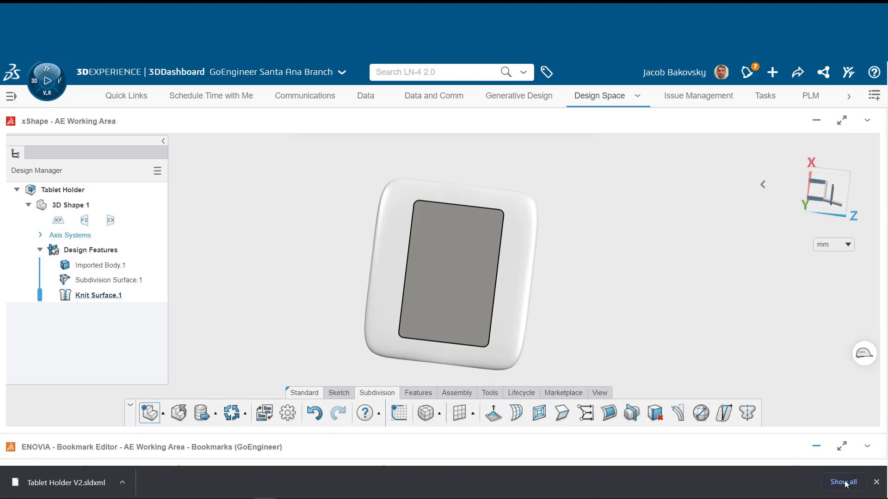
# Switch to xShape, create revision B.1 of Tablet Holder with a comment about changing the holder's shape, and open the new revision.
pyautogui.click(876, 482)
pyautogui.click(522, 411)
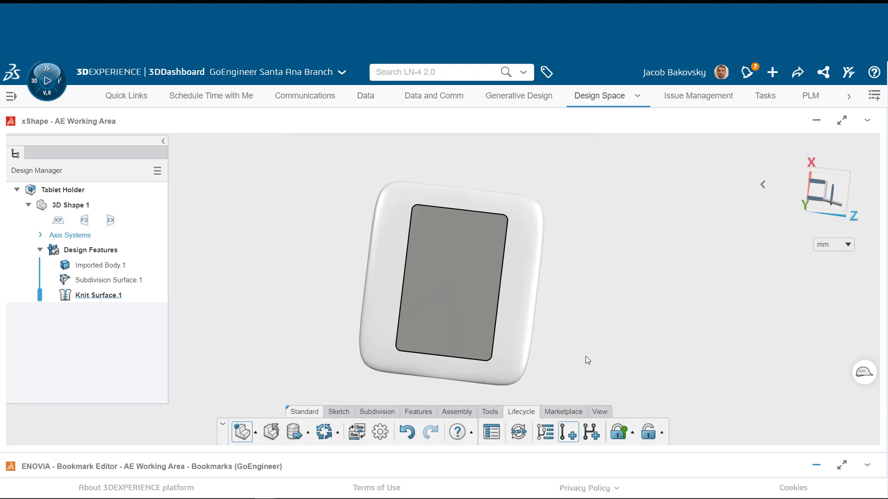
pyautogui.click(574, 431)
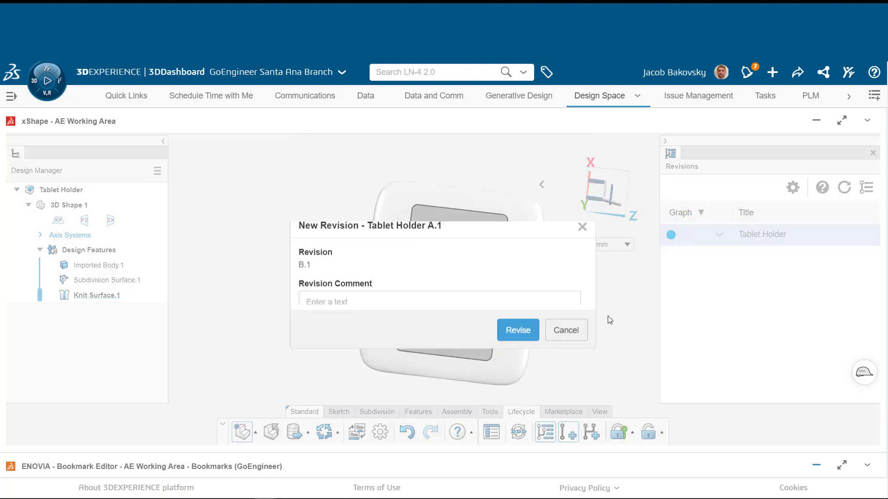
pyautogui.click(501, 281)
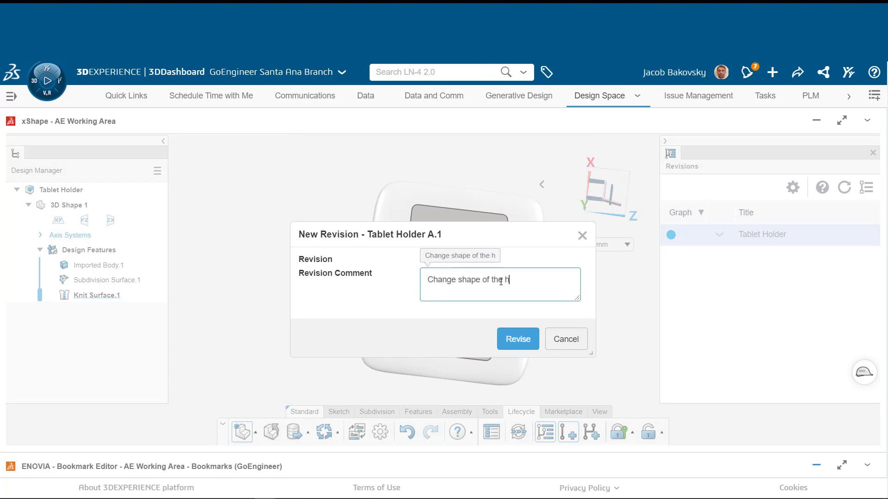
pyautogui.click(518, 342)
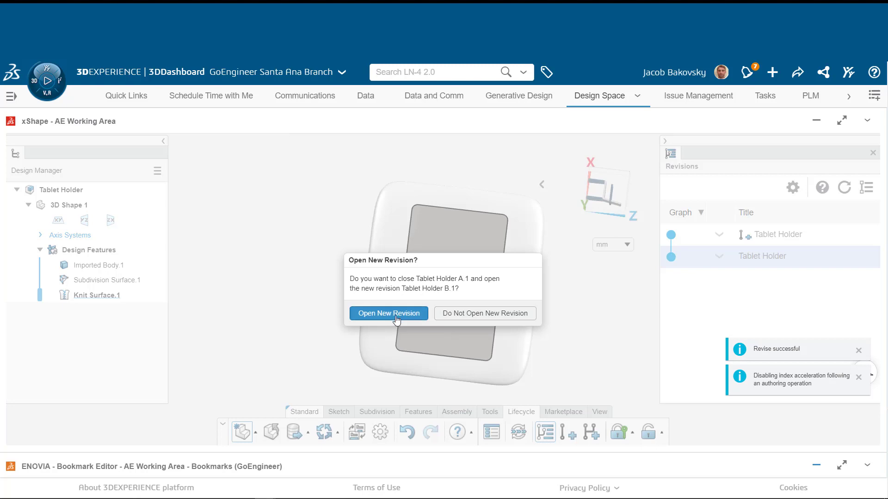
pyautogui.click(396, 314)
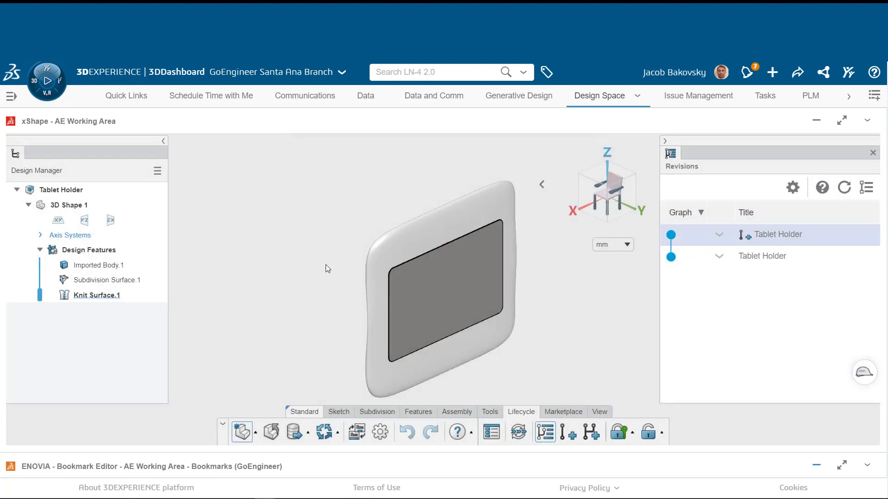
# Open the tablet holder's Subdivision Surface.1 for editing.
pyautogui.click(120, 283)
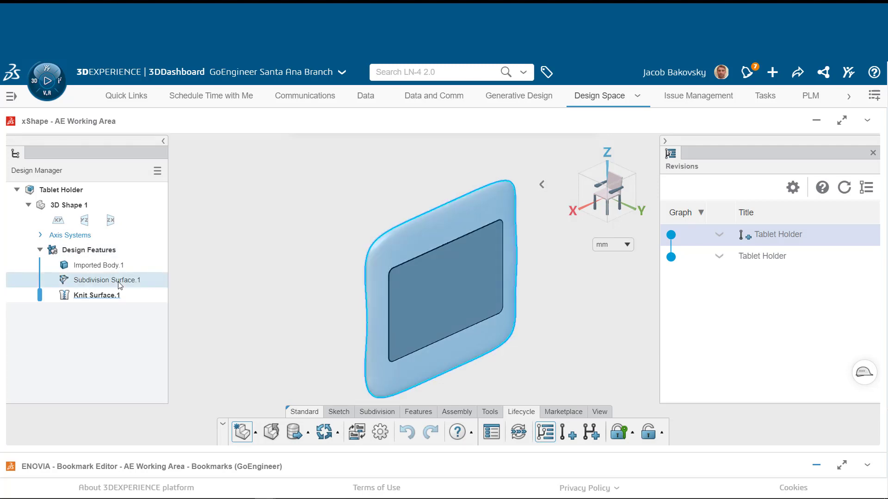
pyautogui.click(304, 197)
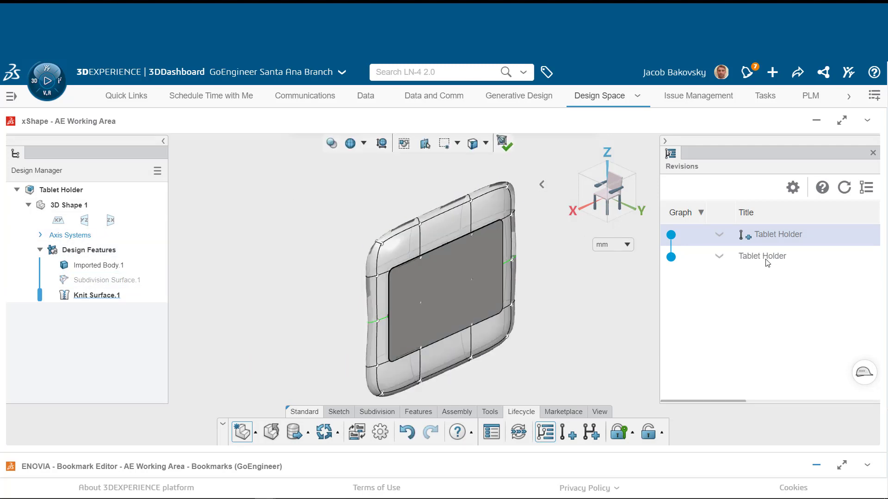
pyautogui.moveTo(495, 300); pyautogui.dragTo(446, 257, button='middle')
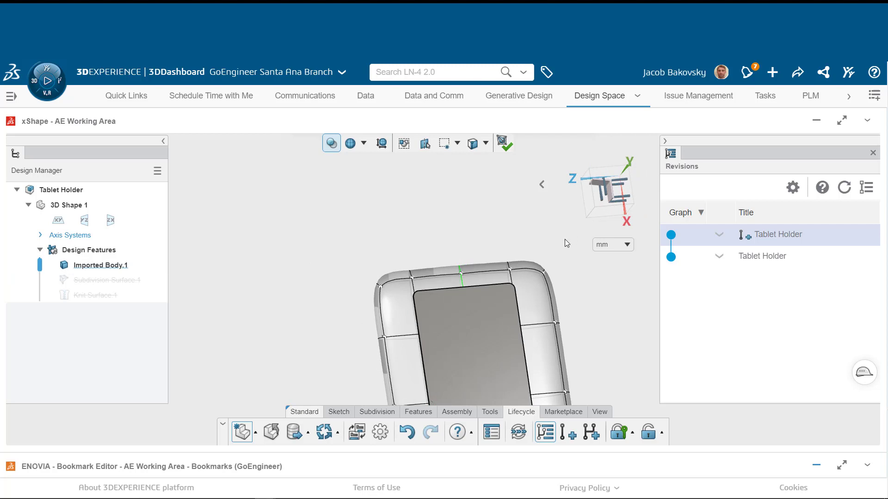
pyautogui.scroll(-3, 567, 243)
pyautogui.click(617, 195)
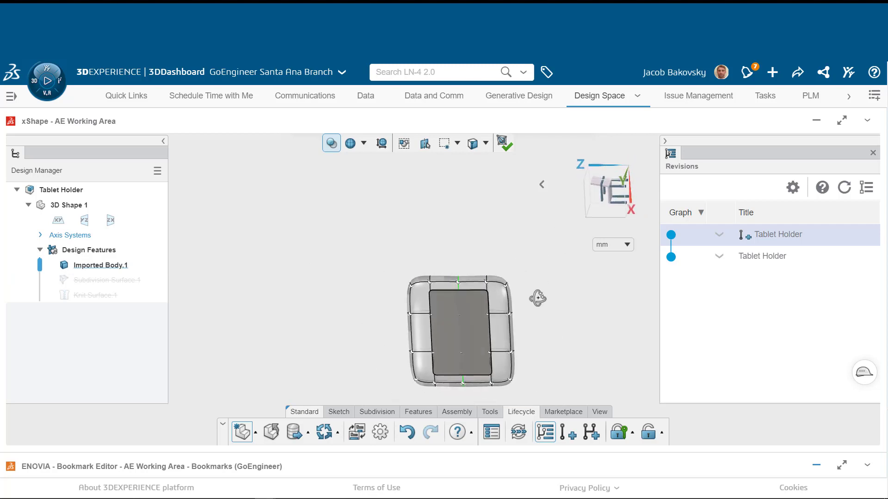
pyautogui.scroll(3, 502, 353)
pyautogui.moveTo(466, 340); pyautogui.dragTo(503, 286, button='middle')
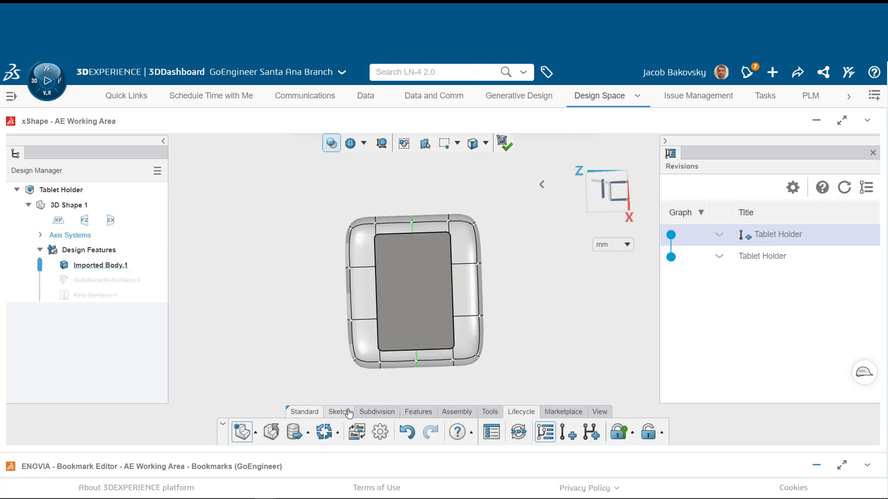
# Flex one long side's control points outward with the flex line's ends flipped, by about 81 mm at the camera end.
pyautogui.click(377, 412)
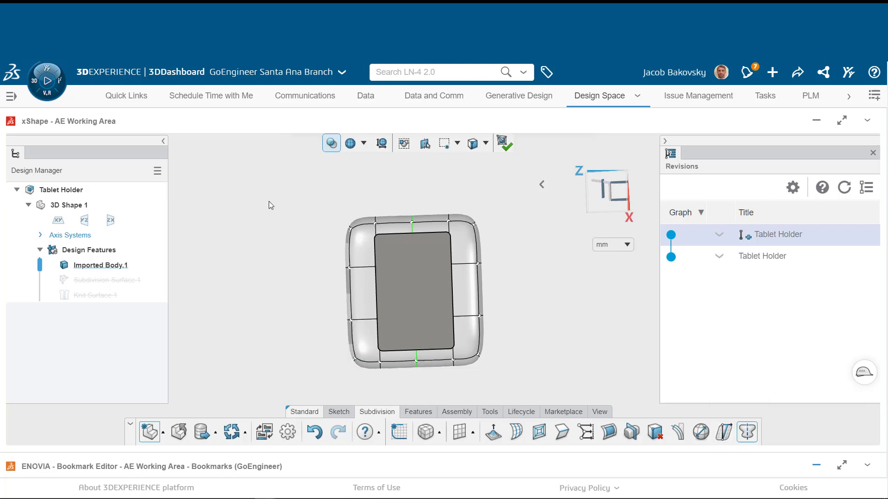
pyautogui.moveTo(304, 186); pyautogui.dragTo(407, 391)
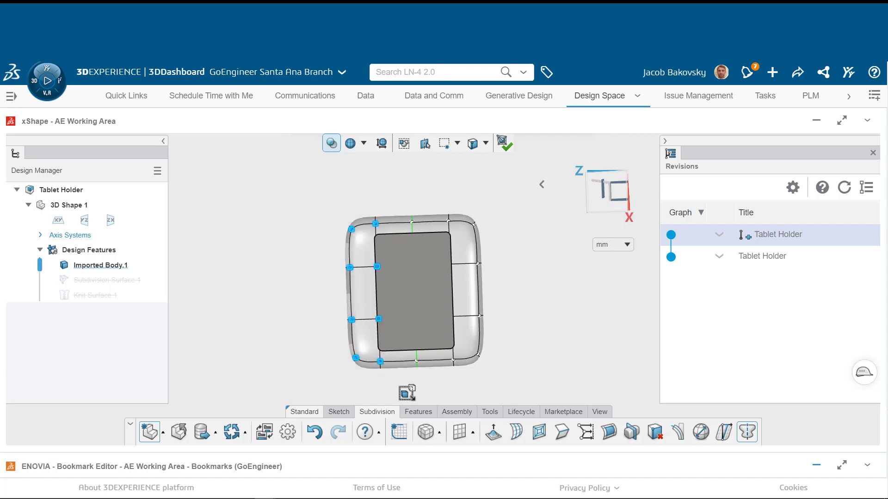
pyautogui.moveTo(730, 434)
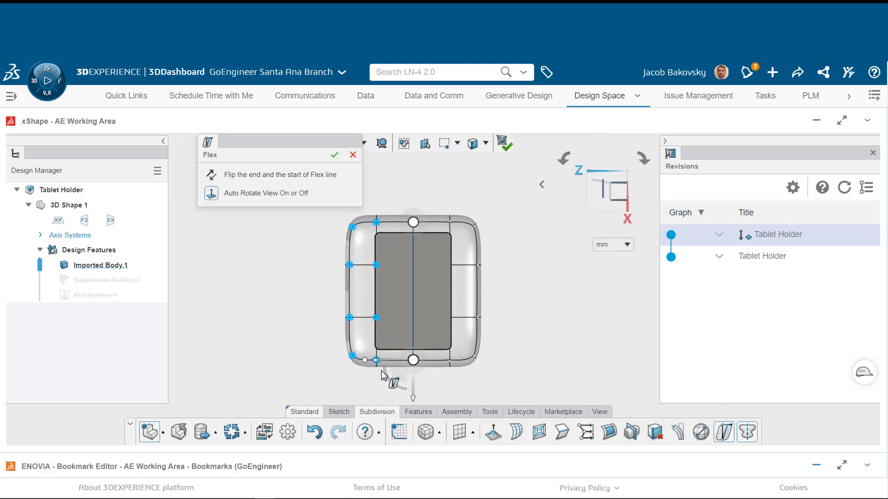
pyautogui.click(213, 176)
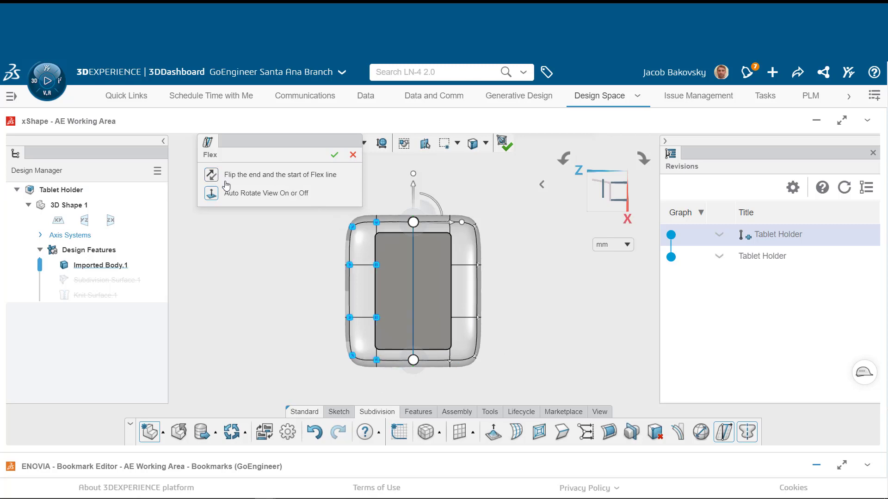
pyautogui.moveTo(450, 227); pyautogui.dragTo(413, 224)
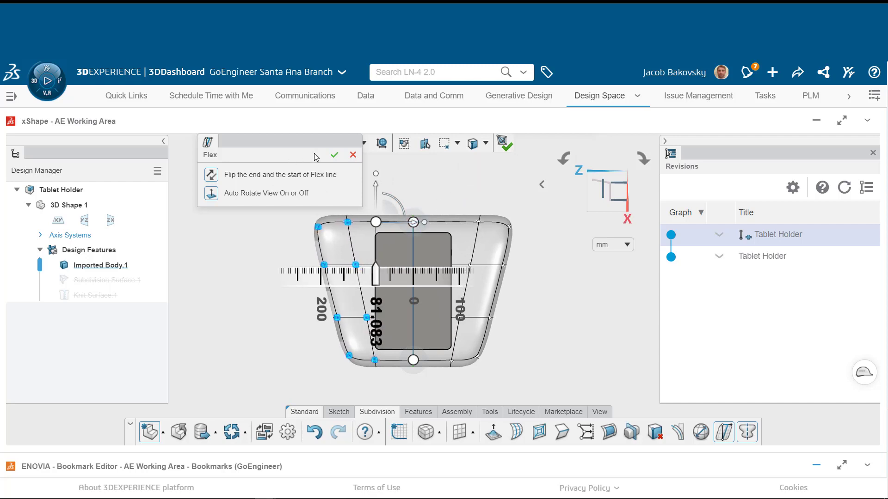
pyautogui.click(337, 156)
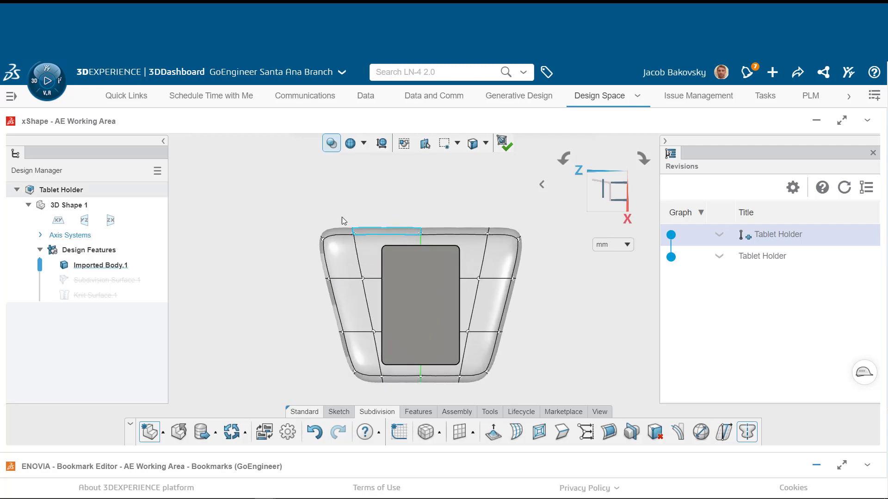
# Pull the outer corner control points at the holder's wide end outward along its length so the end edge dips in the middle.
pyautogui.moveTo(295, 194); pyautogui.dragTo(375, 260)
pyautogui.moveTo(333, 214)
pyautogui.moveTo(336, 212); pyautogui.dragTo(369, 221)
pyautogui.click(263, 253)
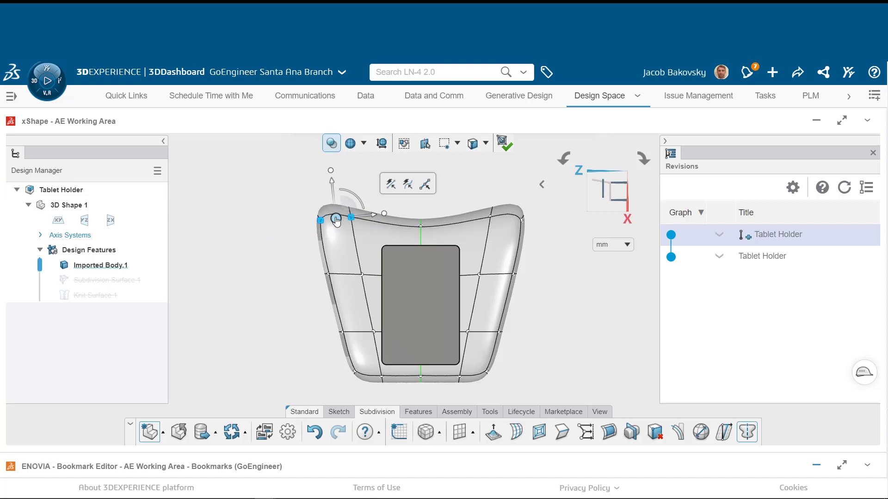
# Align the manipulator to the Screen orientation and move the wide end's corner control points toward the centre line.
pyautogui.rightClick(337, 220)
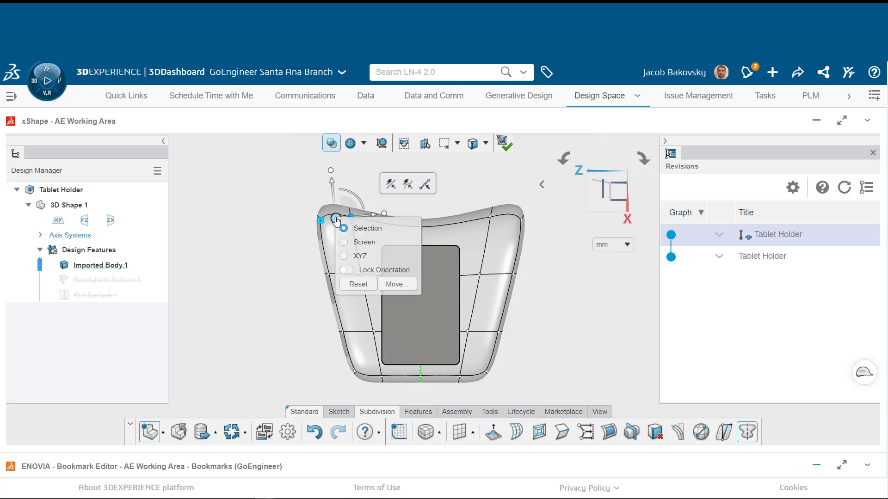
pyautogui.click(344, 242)
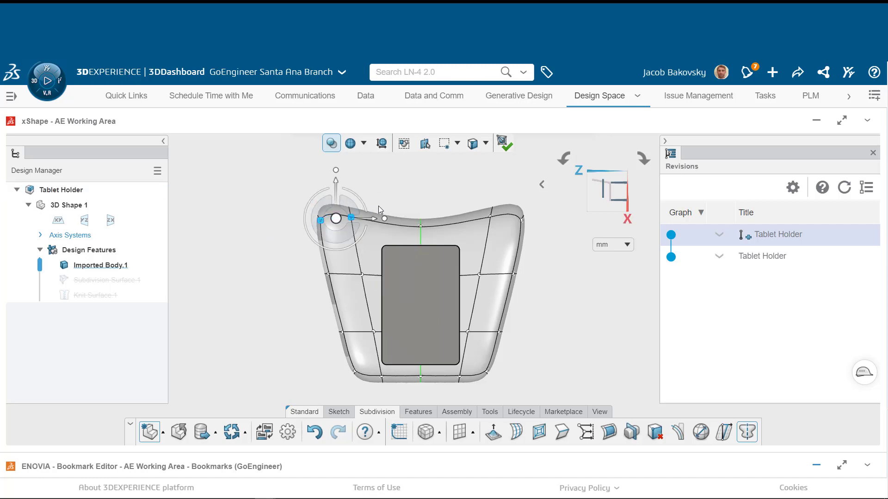
pyautogui.moveTo(376, 224); pyautogui.dragTo(415, 217)
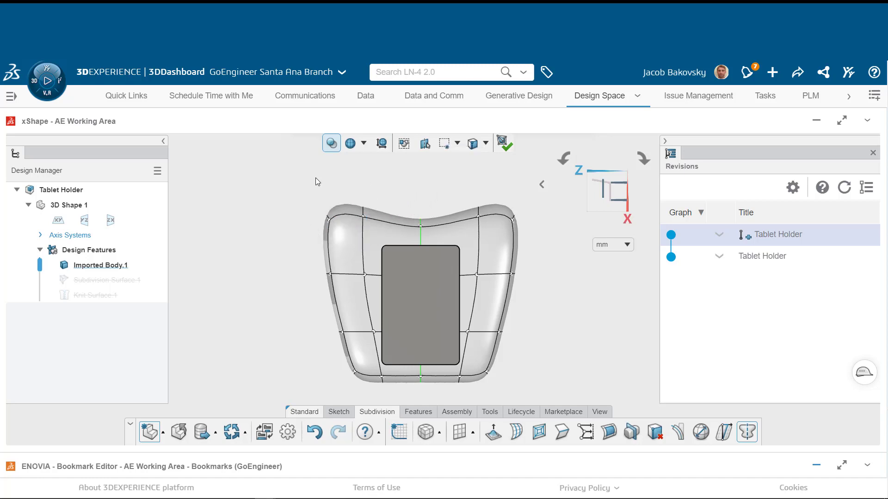
# Extend the wide end's corners slightly further and shift the inner corner control point toward the centre line to deepen the dip.
pyautogui.moveTo(346, 193); pyautogui.dragTo(346, 187)
pyautogui.moveTo(409, 198); pyautogui.dragTo(445, 237)
pyautogui.moveTo(423, 195); pyautogui.dragTo(354, 236)
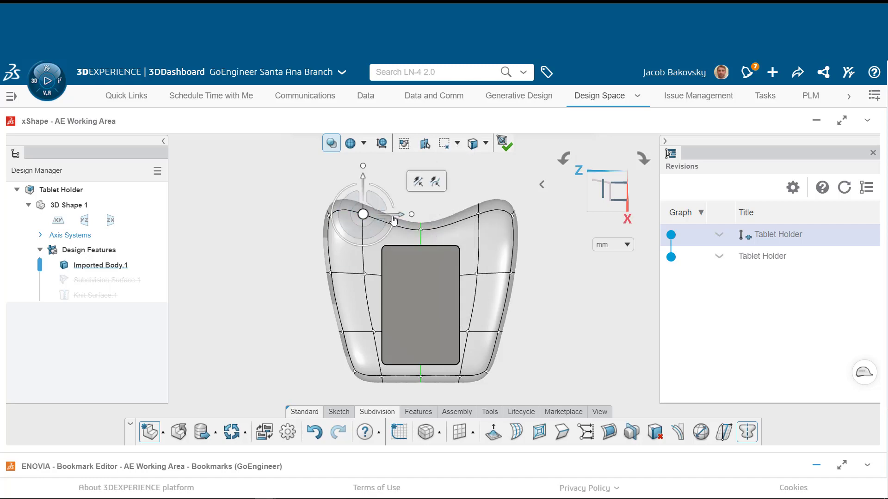
pyautogui.moveTo(392, 216); pyautogui.dragTo(404, 216)
pyautogui.click(274, 297)
# Move the inner control point on the narrow end's edge slightly toward the centre line to round that end's corners.
pyautogui.scroll(-4, 405, 357)
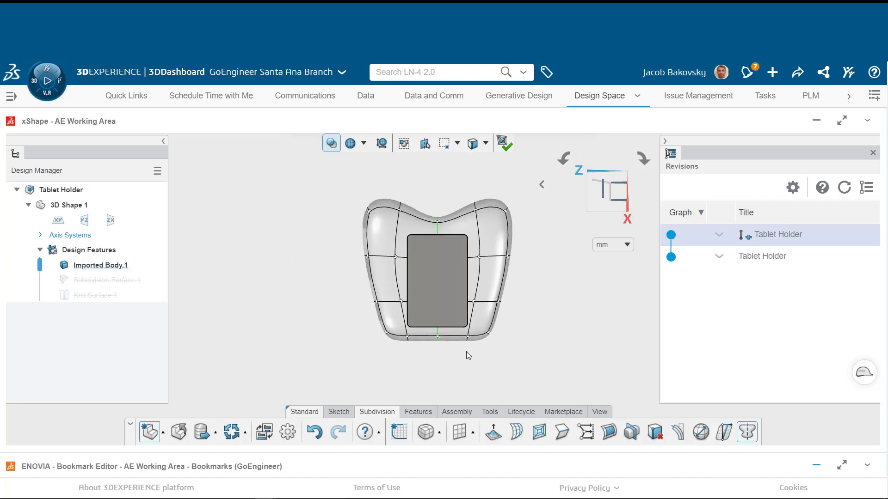
pyautogui.scroll(2, 466, 351)
pyautogui.scroll(-1, 467, 347)
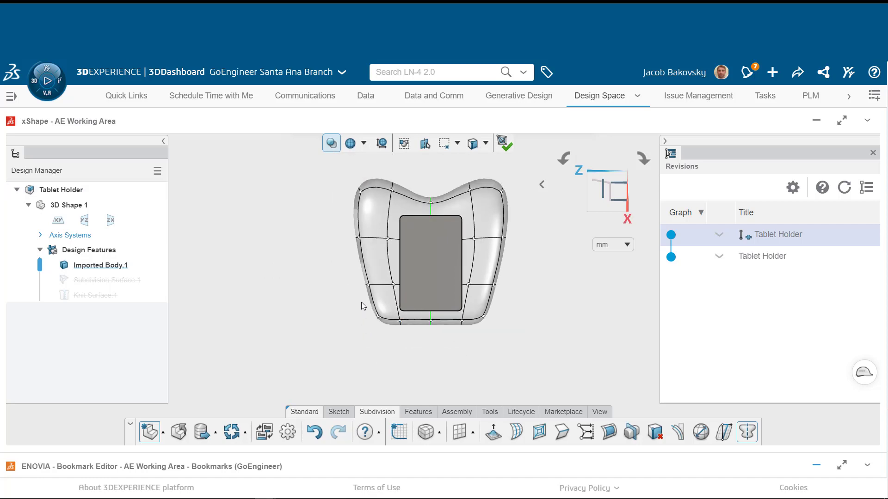
pyautogui.click(394, 322)
pyautogui.moveTo(426, 320); pyautogui.dragTo(435, 320)
pyautogui.click(553, 345)
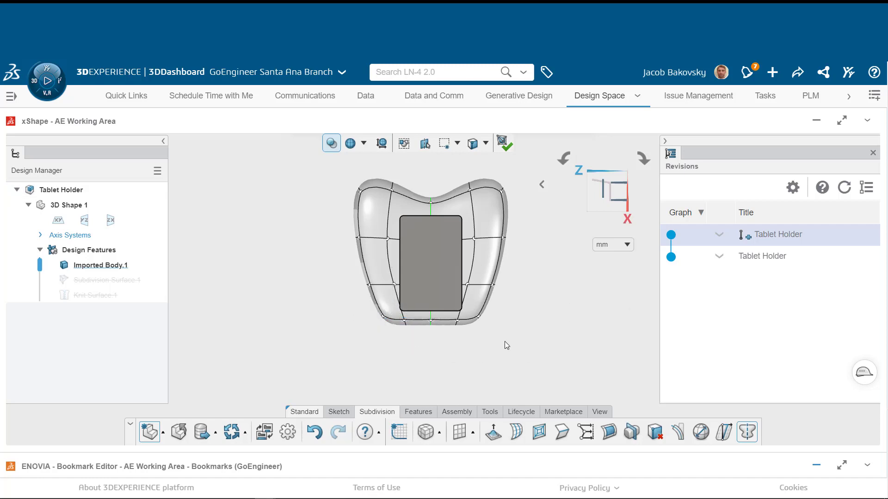
pyautogui.moveTo(504, 342); pyautogui.dragTo(189, 220, button='middle')
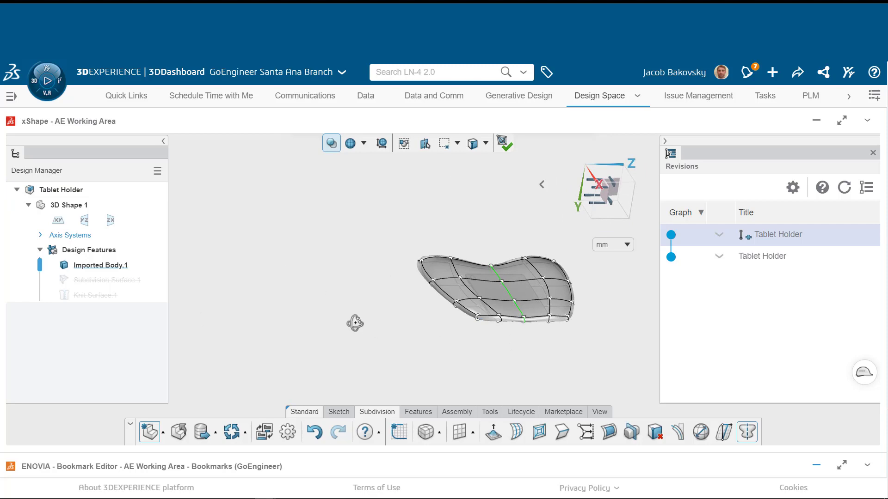
# Raise the inner edge loop on one side slightly and move the holder's centre-line control points slightly down.
pyautogui.moveTo(353, 321); pyautogui.dragTo(330, 294, button='middle')
pyautogui.scroll(2, 546, 282)
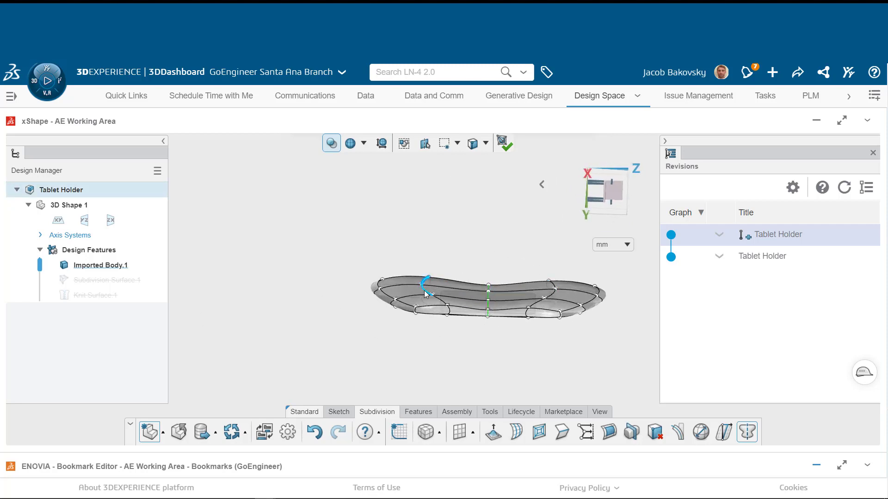
pyautogui.moveTo(432, 265); pyautogui.dragTo(432, 261)
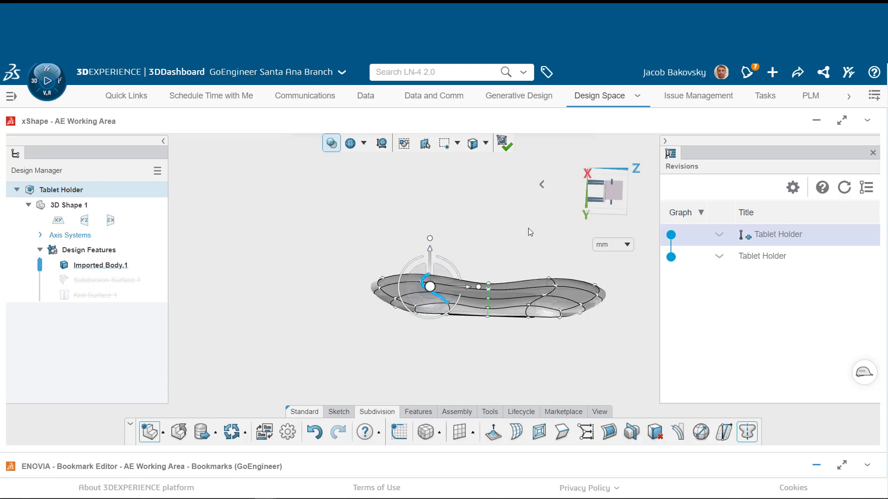
pyautogui.click(575, 218)
pyautogui.moveTo(490, 289); pyautogui.dragTo(475, 323)
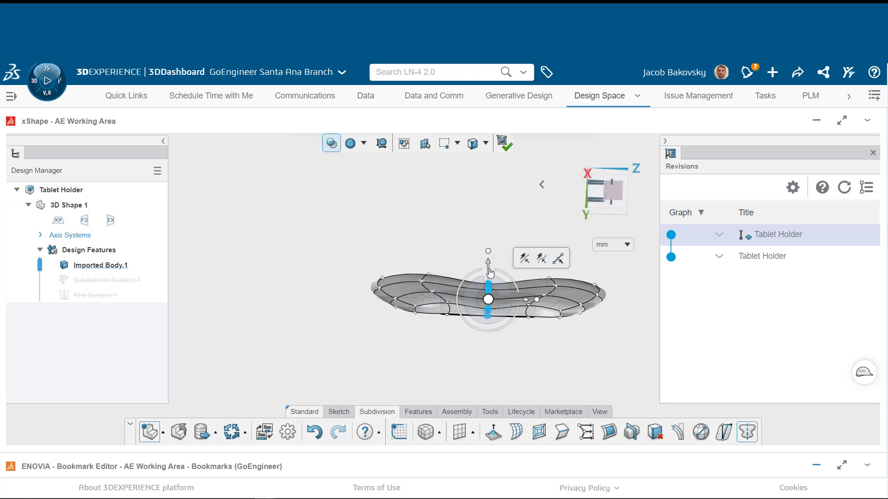
pyautogui.moveTo(488, 270); pyautogui.dragTo(489, 273)
pyautogui.click(458, 253)
pyautogui.moveTo(458, 253); pyautogui.dragTo(296, 333, button='middle')
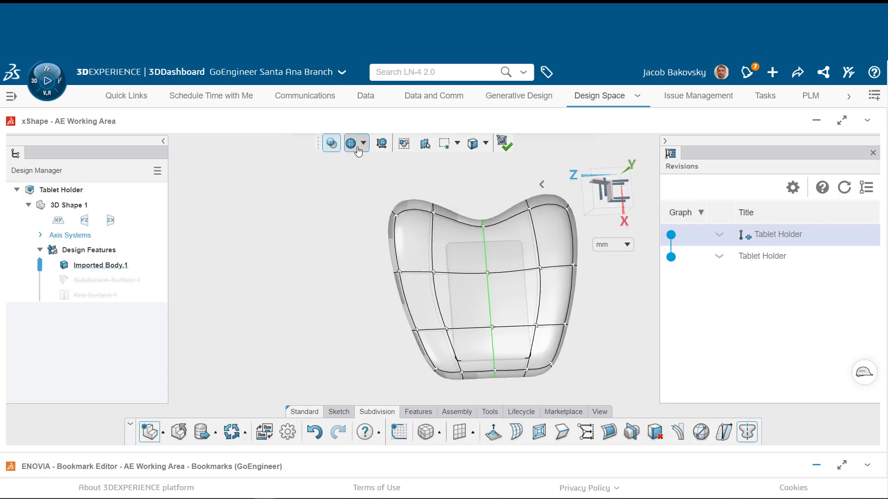
# Switch the subdivision surface to its box cage display and limit selection to the visible control points.
pyautogui.click(359, 146)
pyautogui.click(359, 176)
pyautogui.moveTo(355, 272); pyautogui.dragTo(344, 167, button='middle')
pyautogui.moveTo(472, 263); pyautogui.dragTo(519, 360, button='middle')
pyautogui.click(526, 343)
pyautogui.click(517, 360)
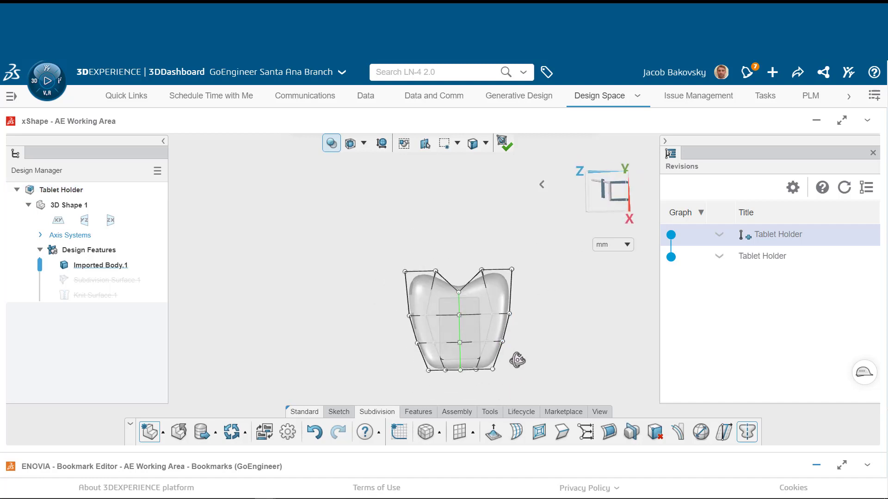
pyautogui.click(404, 143)
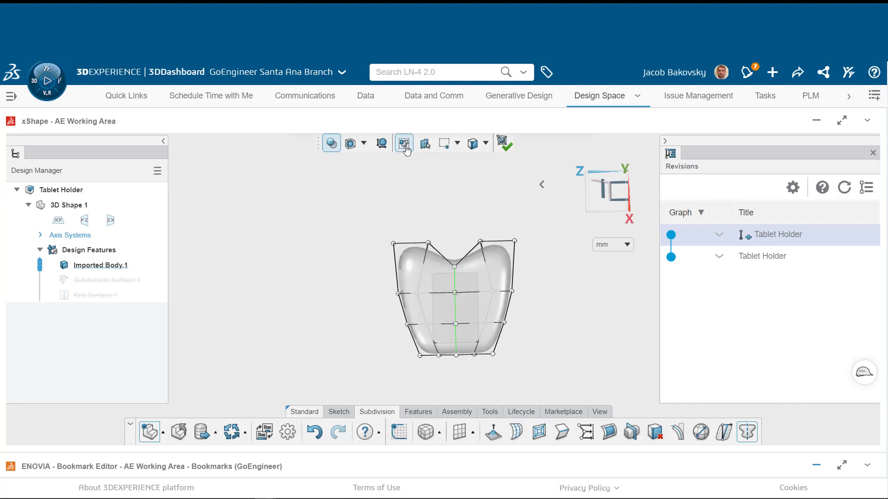
pyautogui.moveTo(353, 212); pyautogui.dragTo(564, 380)
pyautogui.moveTo(539, 357)
pyautogui.mouseDown(button='middle')
pyautogui.moveTo(554, 249)
pyautogui.moveTo(547, 368)
pyautogui.mouseUp(button='middle')
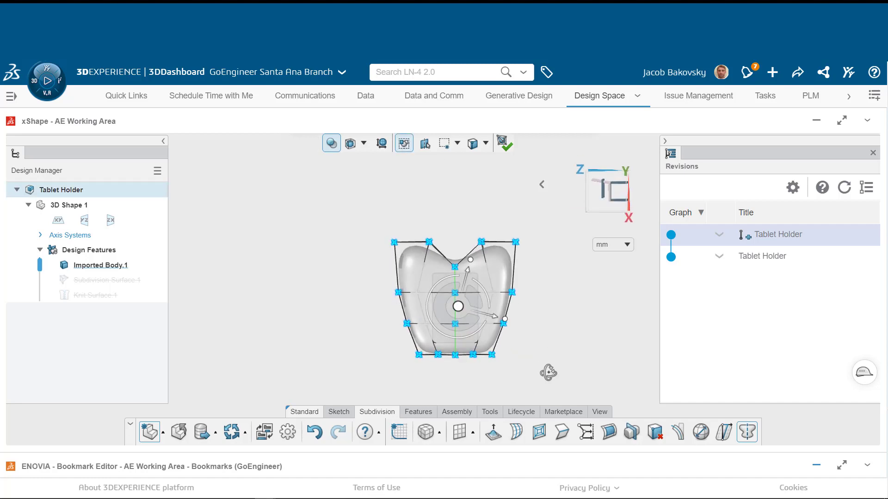
pyautogui.click(549, 361)
pyautogui.moveTo(353, 210); pyautogui.dragTo(521, 368)
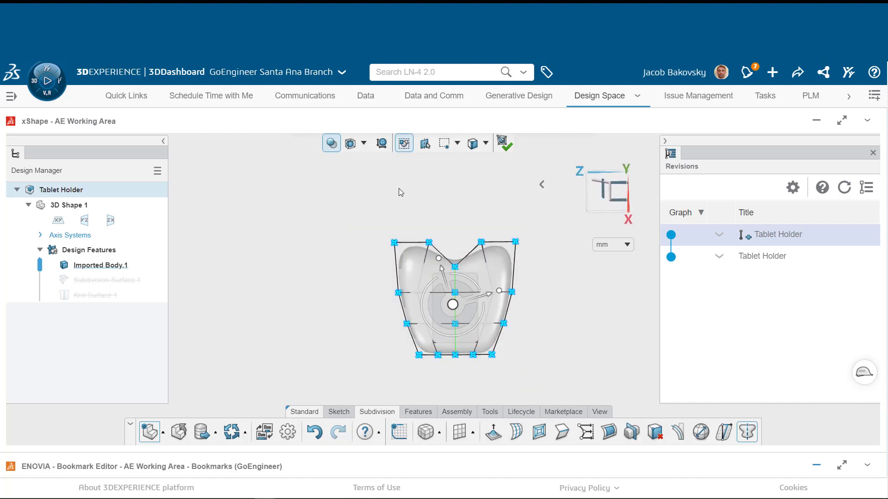
pyautogui.click(584, 433)
pyautogui.click(276, 192)
pyautogui.click(250, 210)
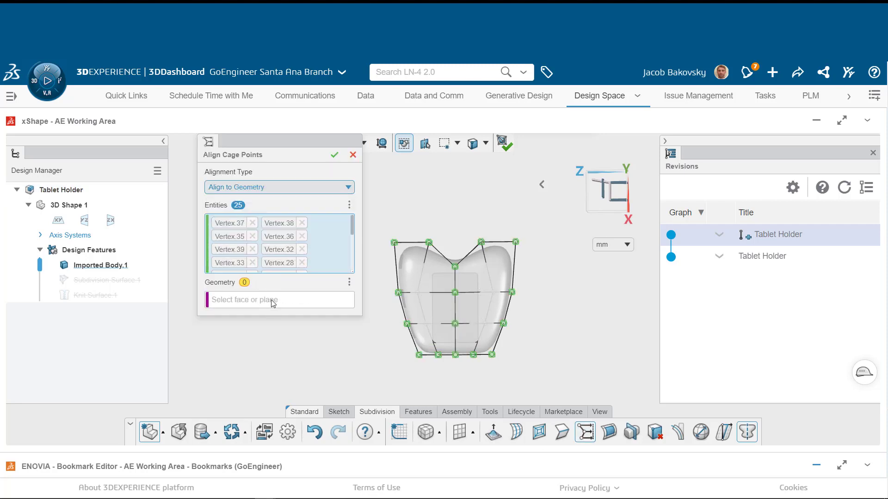
pyautogui.scroll(6, 439, 351)
pyautogui.scroll(3, 410, 370)
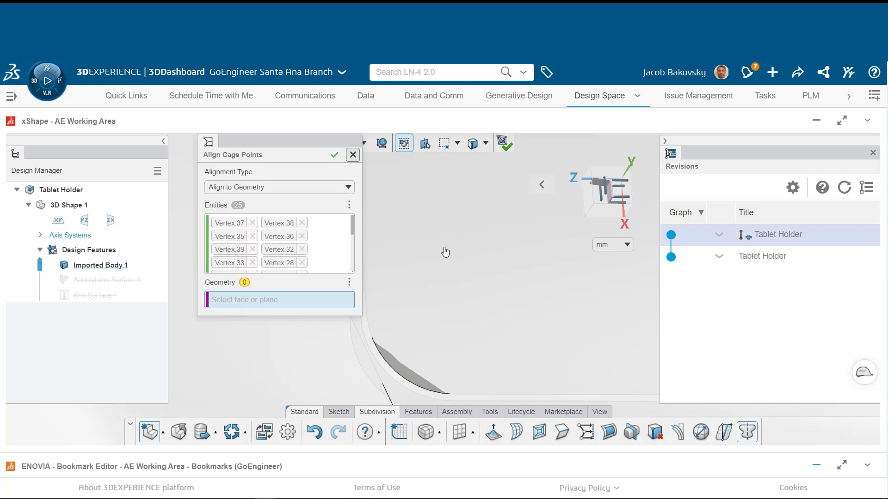
pyautogui.scroll(-10, 511, 309)
# Select all visible cage points on the holder's front and move them back about 6.5 mm to expose the tablet's face.
pyautogui.moveTo(478, 285); pyautogui.dragTo(464, 333, button='middle')
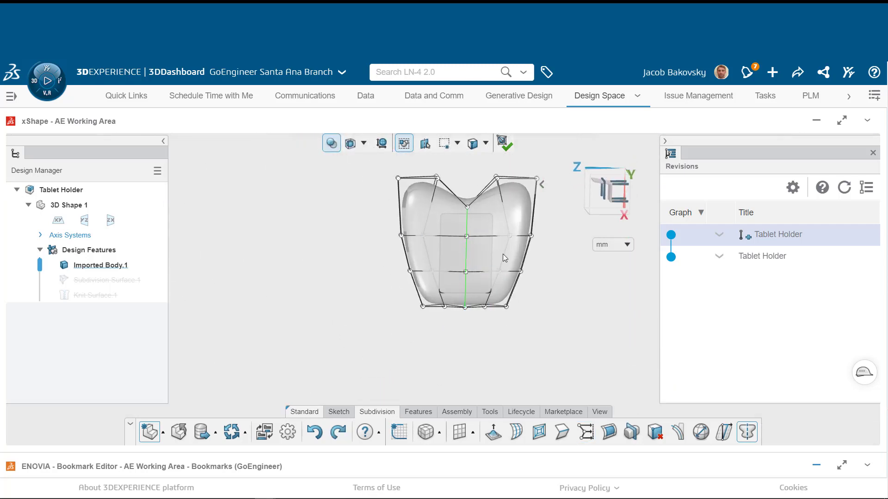
pyautogui.moveTo(503, 254); pyautogui.dragTo(504, 267, button='middle')
pyautogui.moveTo(380, 166); pyautogui.dragTo(552, 325)
pyautogui.moveTo(472, 280); pyautogui.dragTo(484, 206, button='middle')
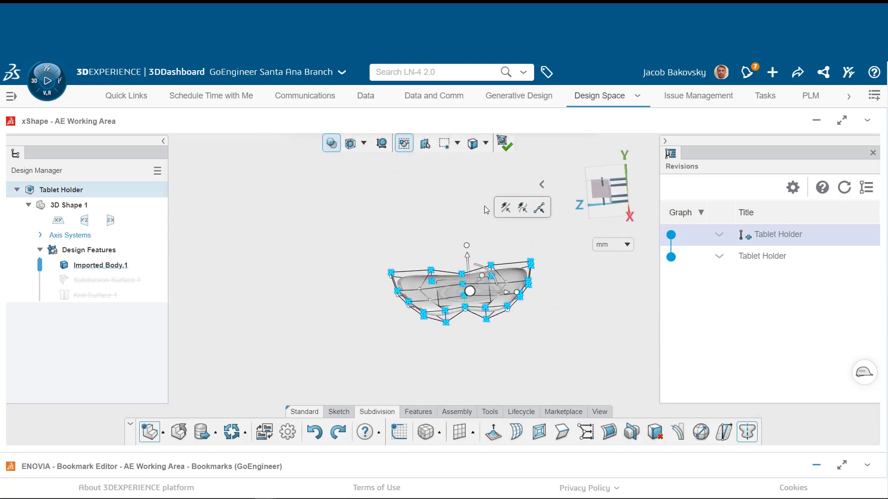
pyautogui.scroll(3, 463, 302)
pyautogui.moveTo(471, 247); pyautogui.dragTo(472, 250)
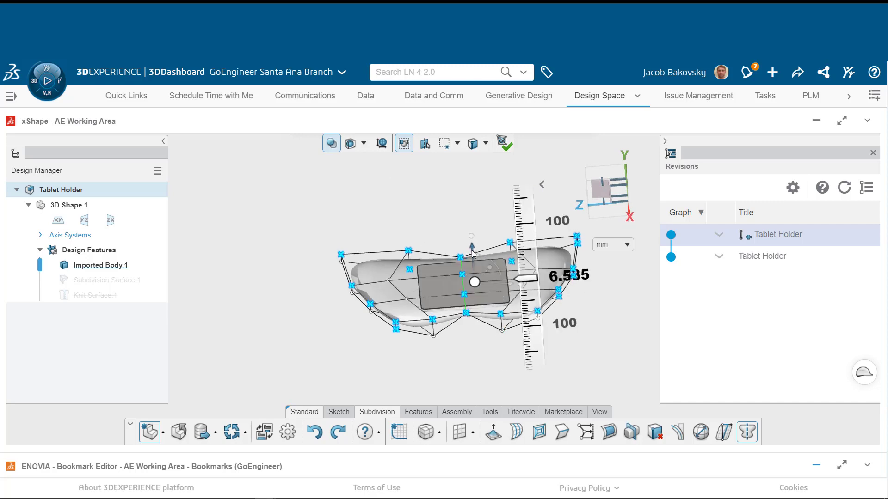
# Try to align the selected cage points to the tablet's face using Align Cage Points with the Align to Geometry type.
pyautogui.click(586, 431)
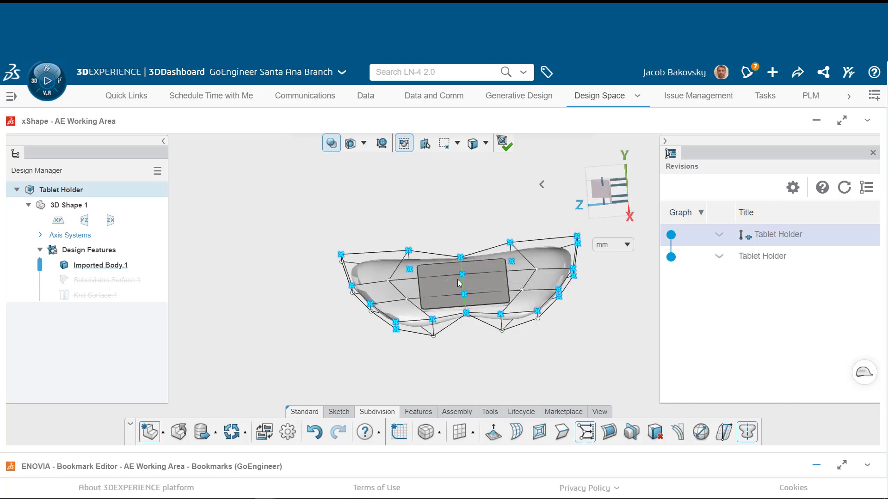
pyautogui.click(407, 300)
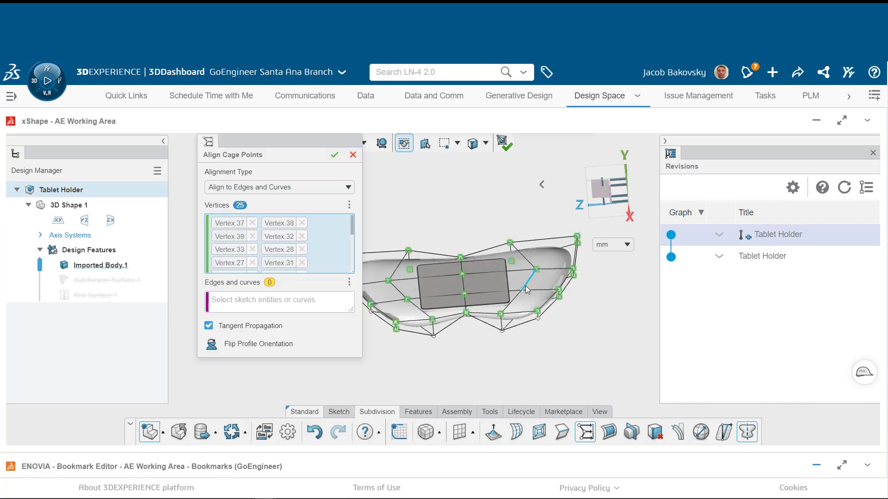
pyautogui.click(279, 187)
pyautogui.click(259, 213)
pyautogui.click(445, 290)
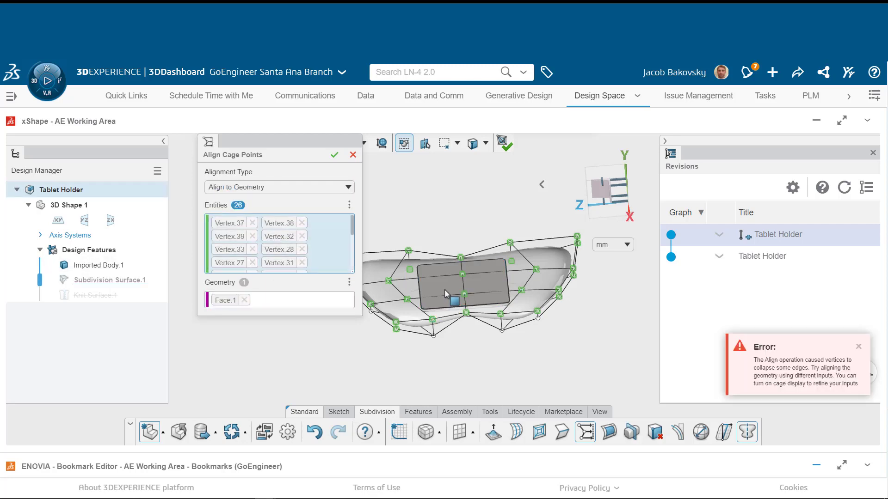
pyautogui.click(334, 154)
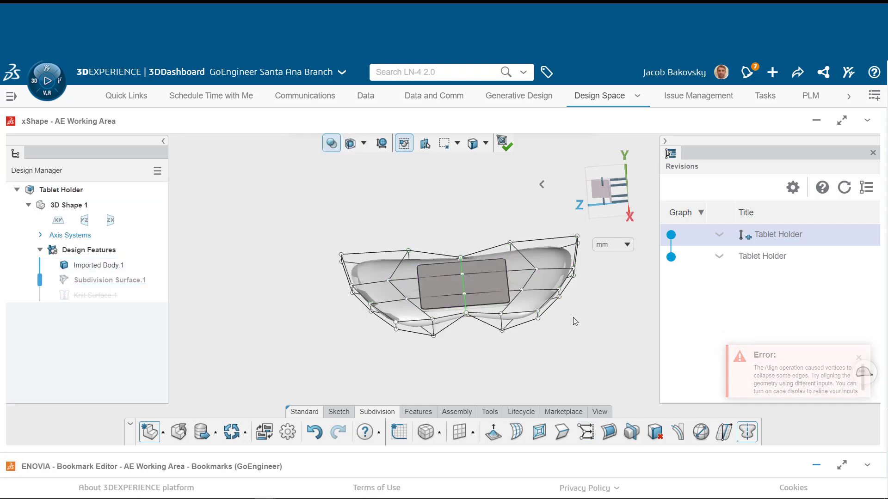
# Finish editing the subdivision surface and save the reshaped tablet holder.
pyautogui.moveTo(553, 308); pyautogui.dragTo(575, 375, button='middle')
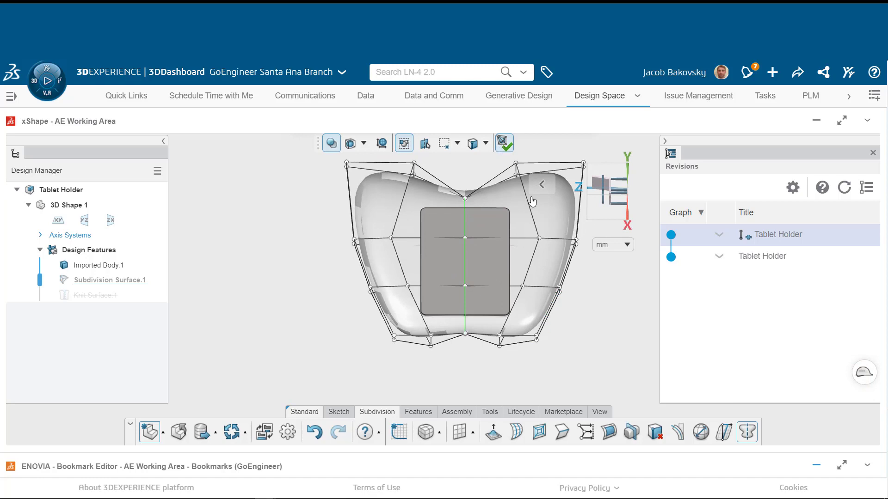
pyautogui.moveTo(587, 324); pyautogui.dragTo(532, 241, button='middle')
pyautogui.click(334, 380)
pyautogui.click(215, 432)
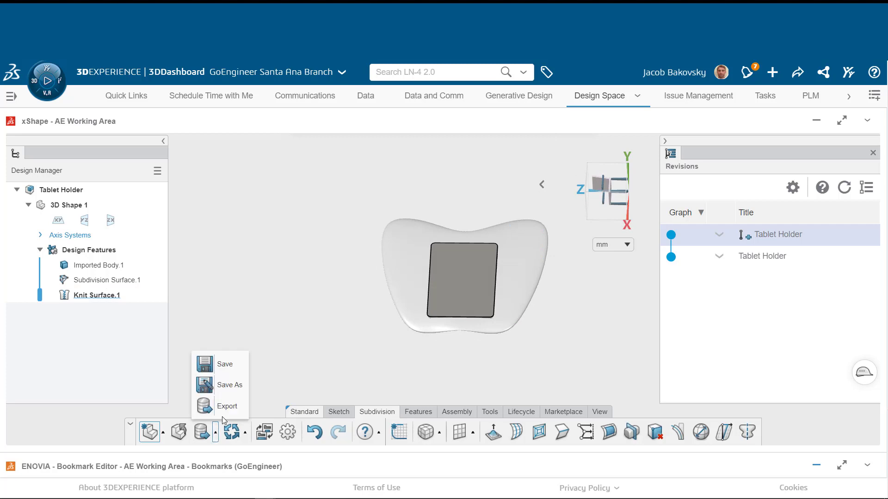
pyautogui.click(225, 365)
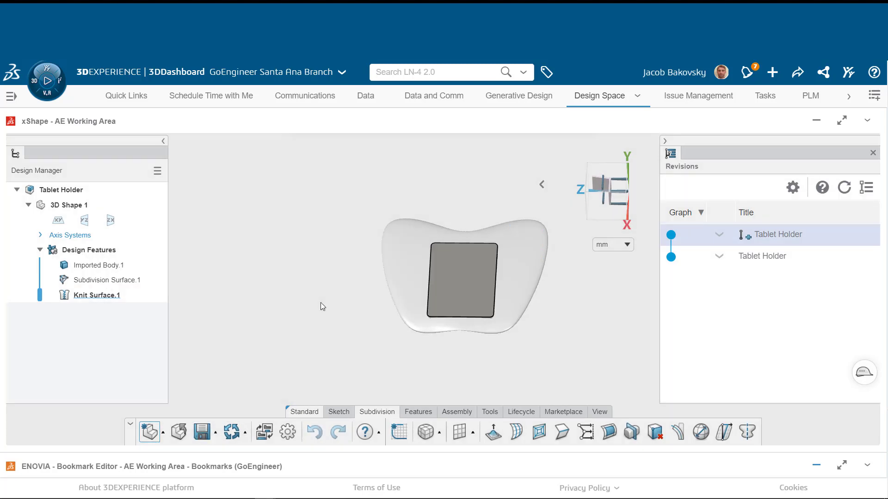
# Export the tablet holder to disk in SLDXML format, overwriting the existing Tablet Holder V2.sldxml.
pyautogui.click(215, 433)
pyautogui.click(227, 407)
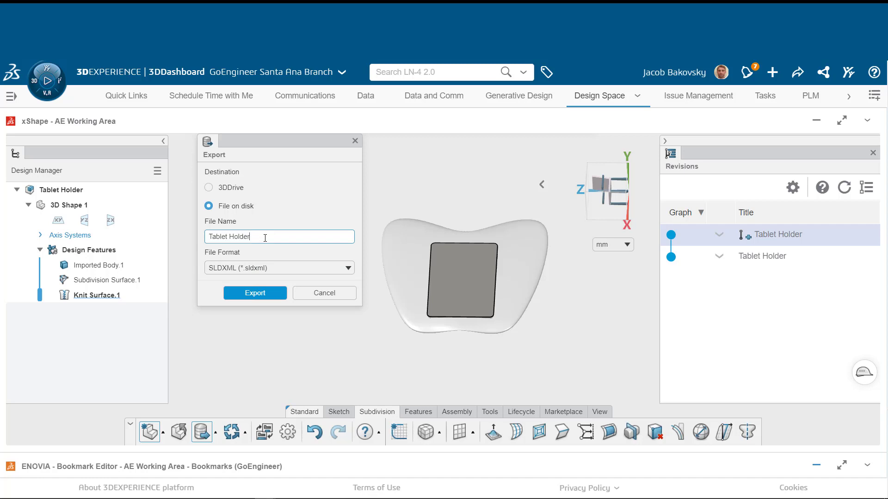
pyautogui.click(255, 294)
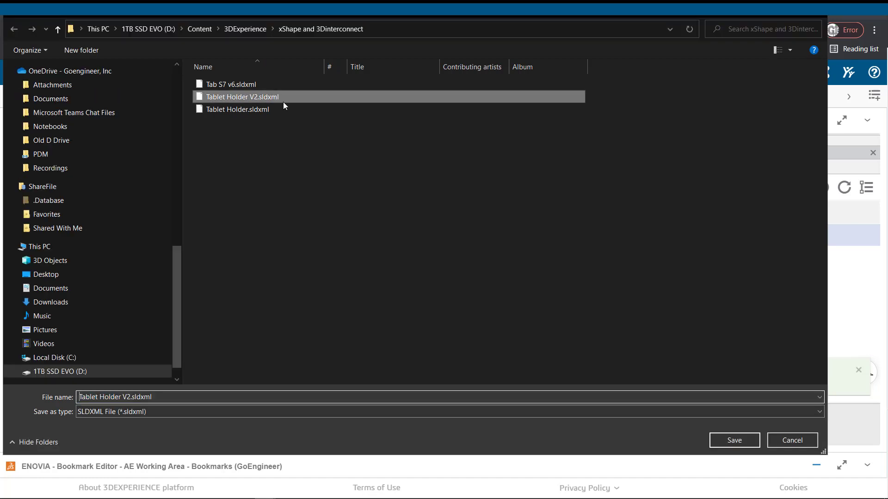
pyautogui.click(283, 98)
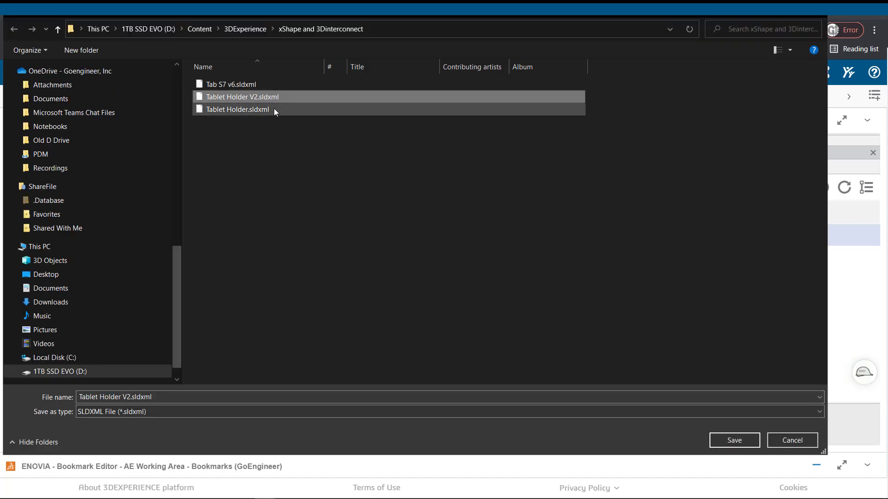
pyautogui.click(739, 442)
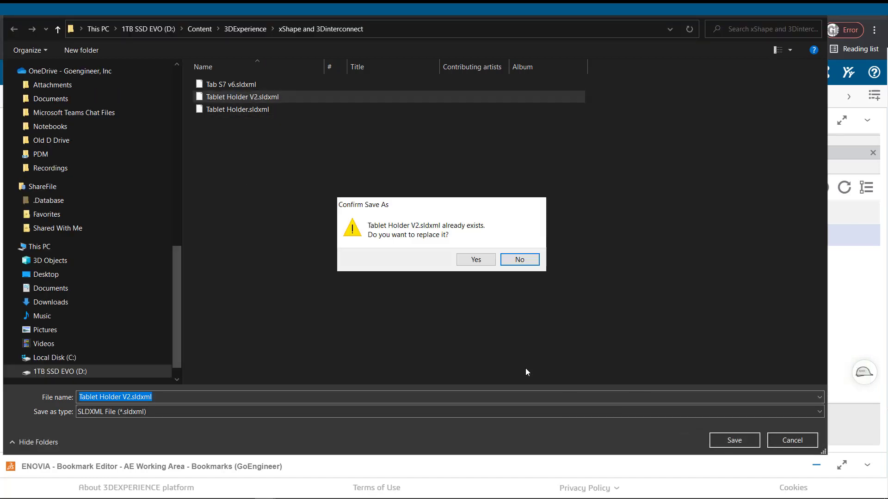
pyautogui.click(480, 258)
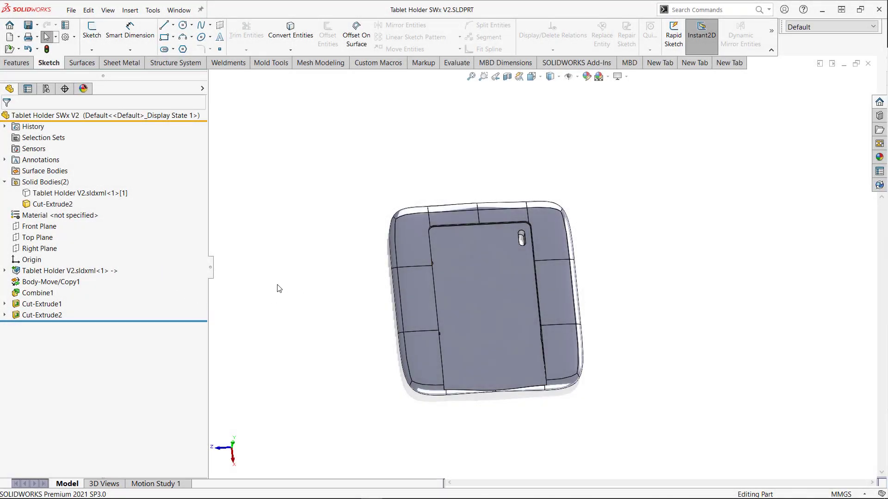
# Switch to SOLIDWORKS and update the linked Tablet Holder V2.sldxml feature from its source file.
pyautogui.rightClick(84, 276)
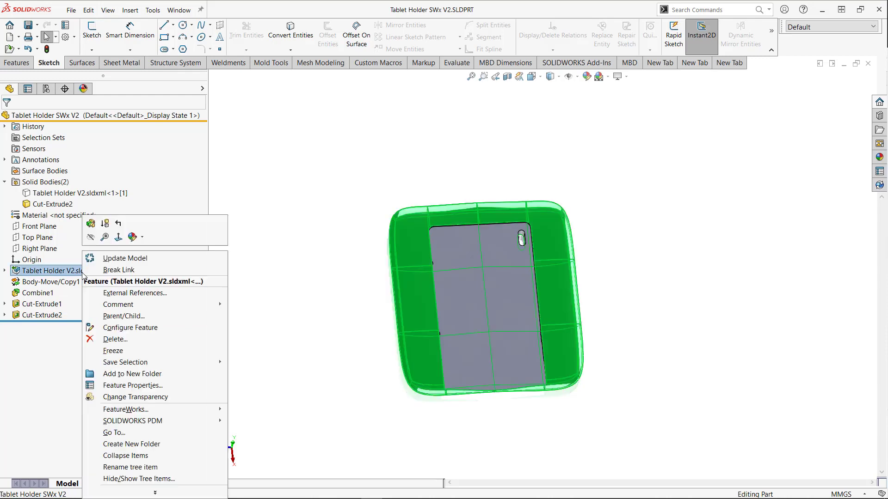
pyautogui.click(166, 256)
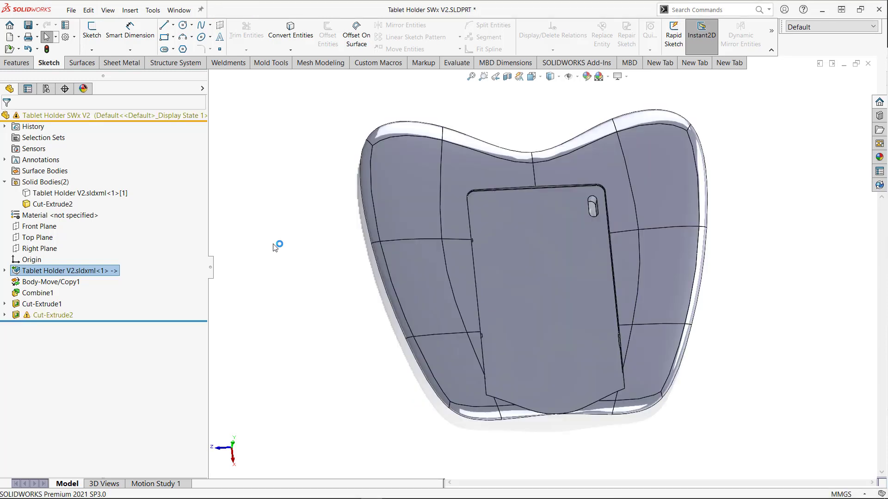
pyautogui.scroll(3, 389, 418)
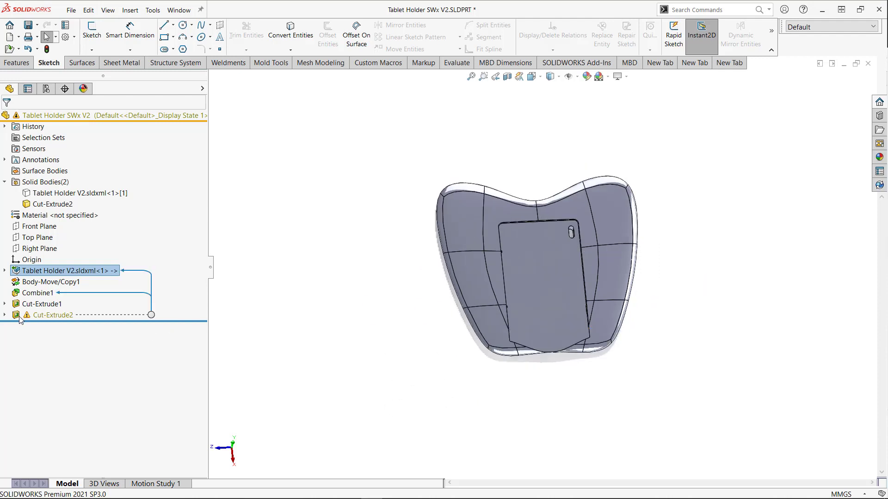
# Open Sketch2 of the Cut-Extrude2 feature for editing.
pyautogui.click(4, 315)
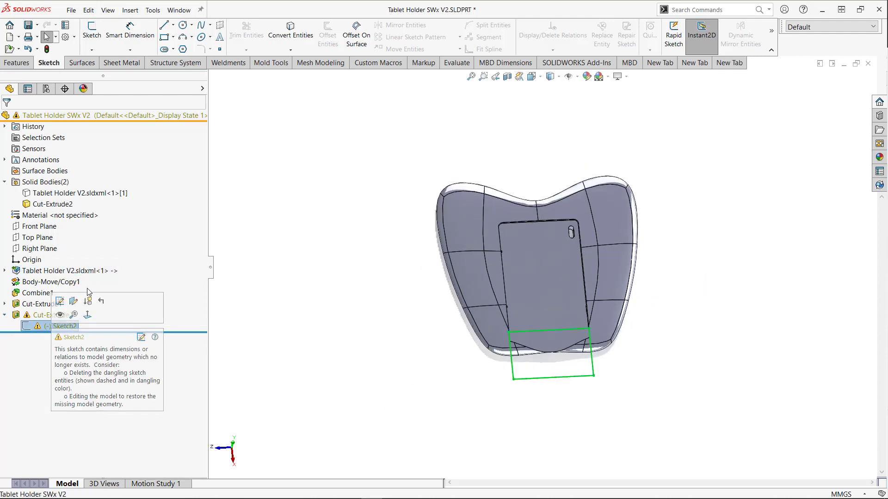
pyautogui.click(74, 326)
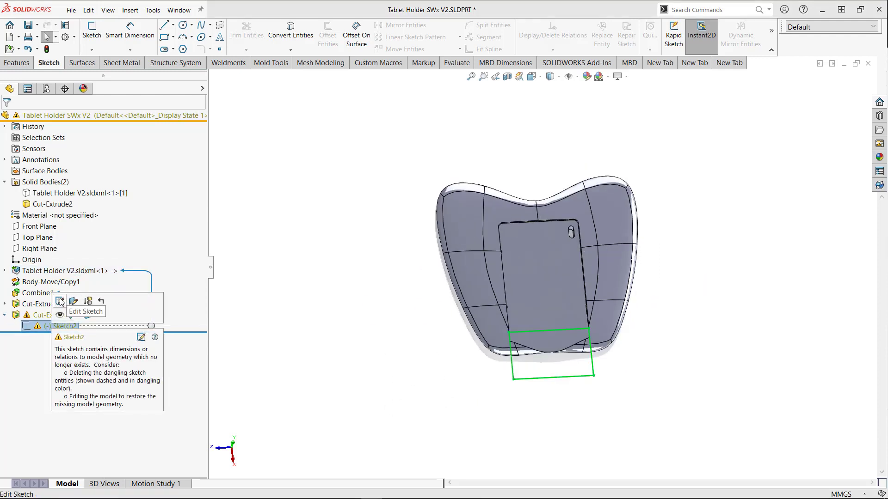
pyautogui.click(569, 341)
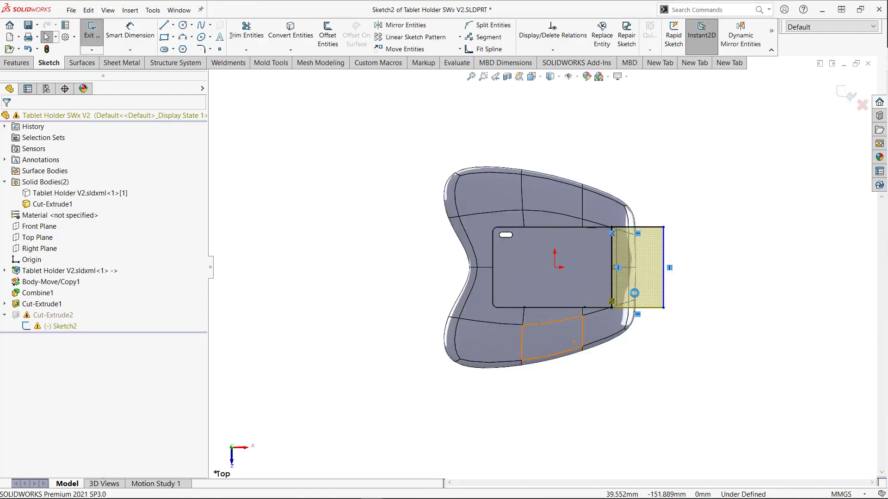
# Replace the dangling edge reference in the lower horizontal line's Collinear1 relation with the pocket's long straight edge, and exit the sketch.
pyautogui.scroll(-6, 622, 298)
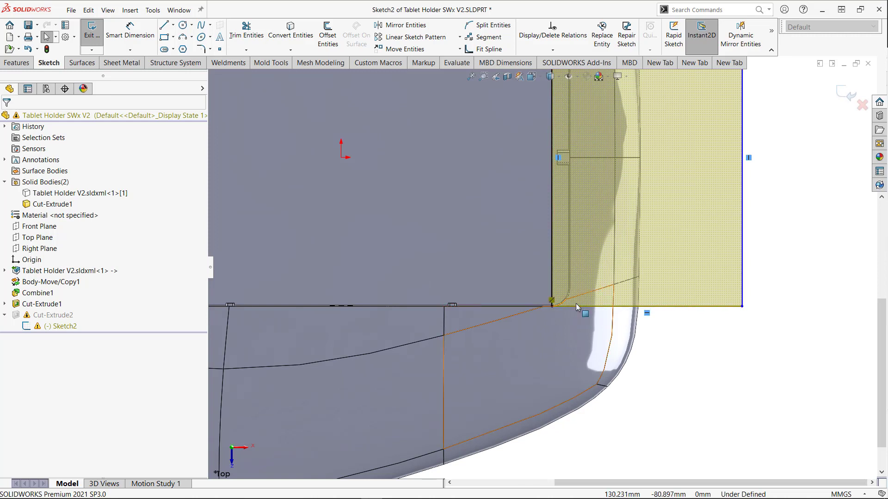
pyautogui.click(647, 307)
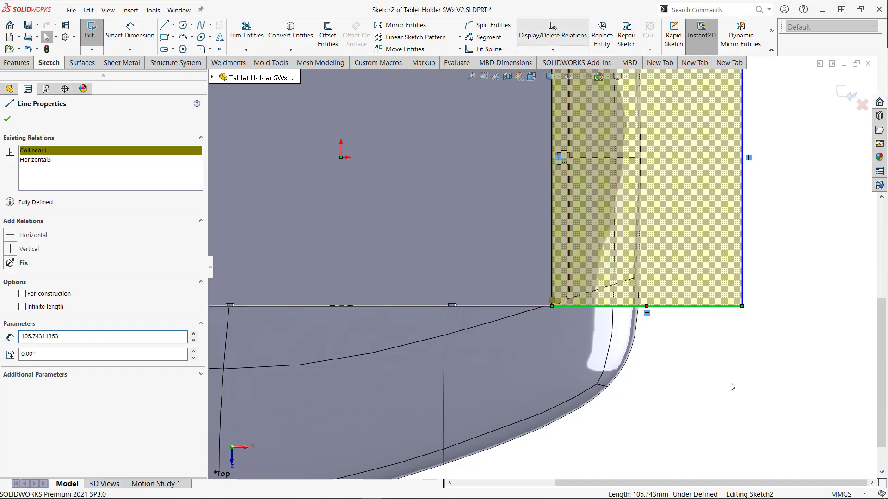
pyautogui.click(552, 35)
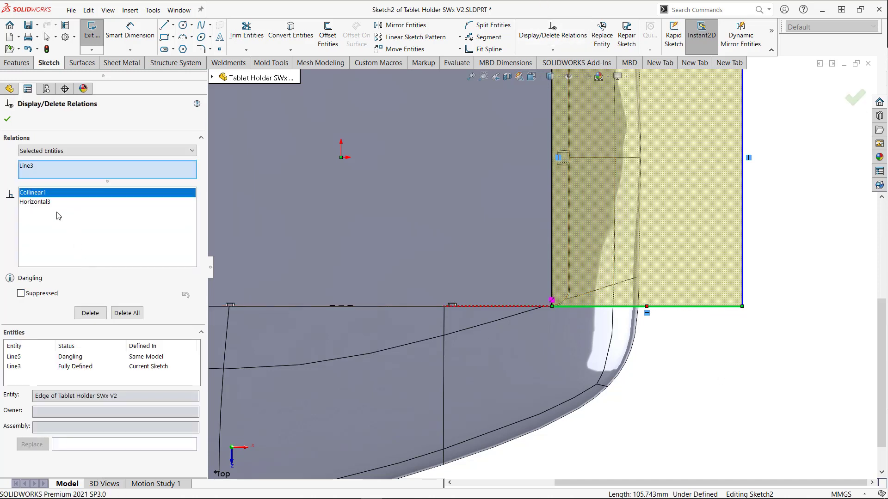
pyautogui.click(75, 441)
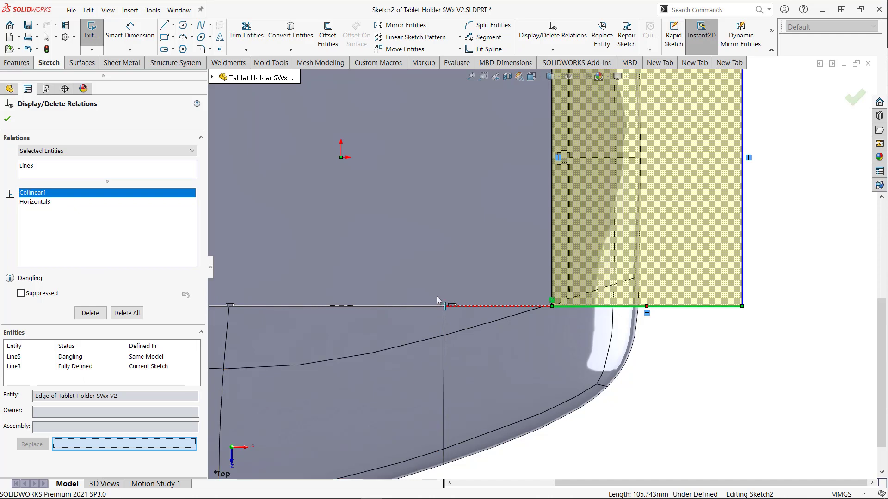
pyautogui.click(416, 306)
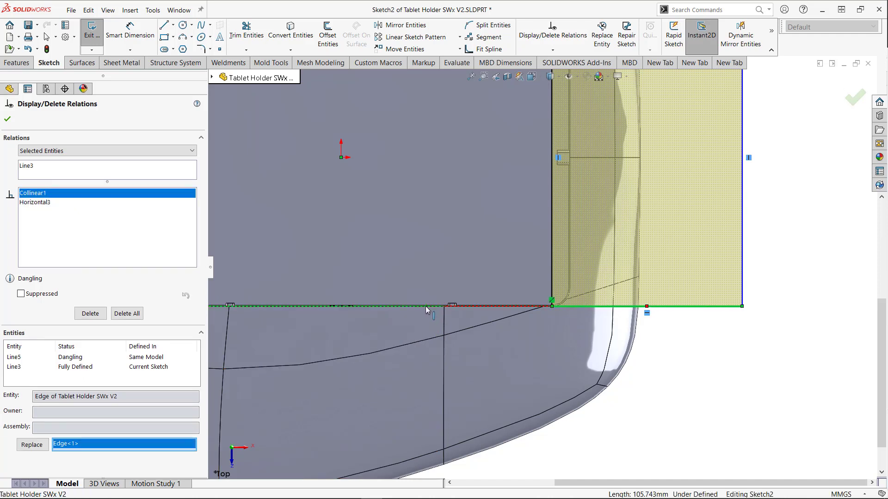
pyautogui.click(22, 443)
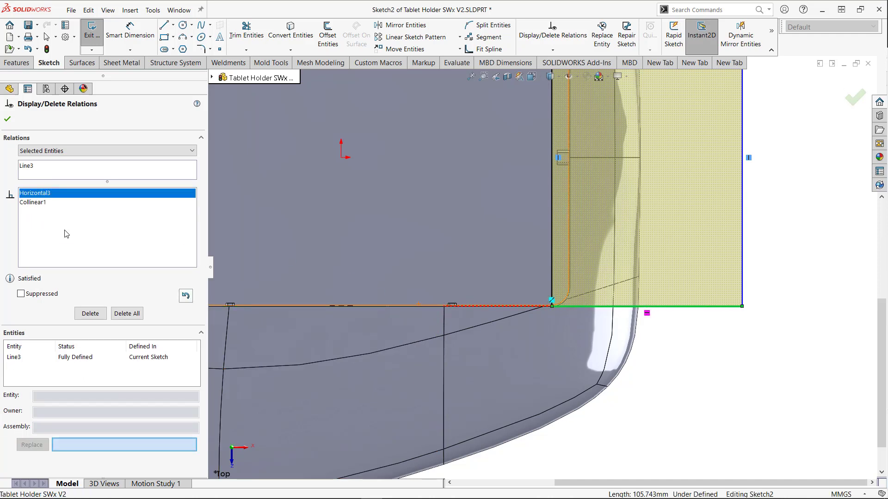
pyautogui.click(8, 118)
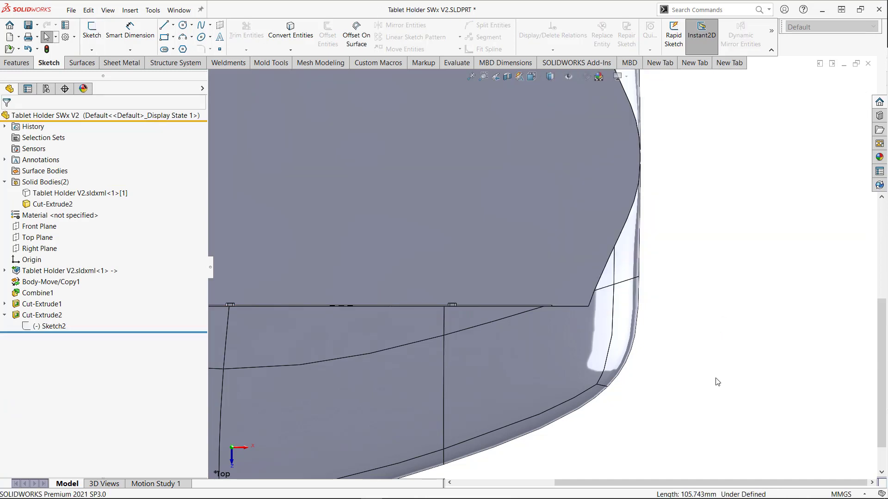
# Show the hidden tablet body, Tablet Holder V2.sldxml<1>[1], seated in the holder's pocket.
pyautogui.scroll(1, 677, 380)
pyautogui.press('f')
pyautogui.moveTo(630, 377); pyautogui.dragTo(543, 444, button='middle')
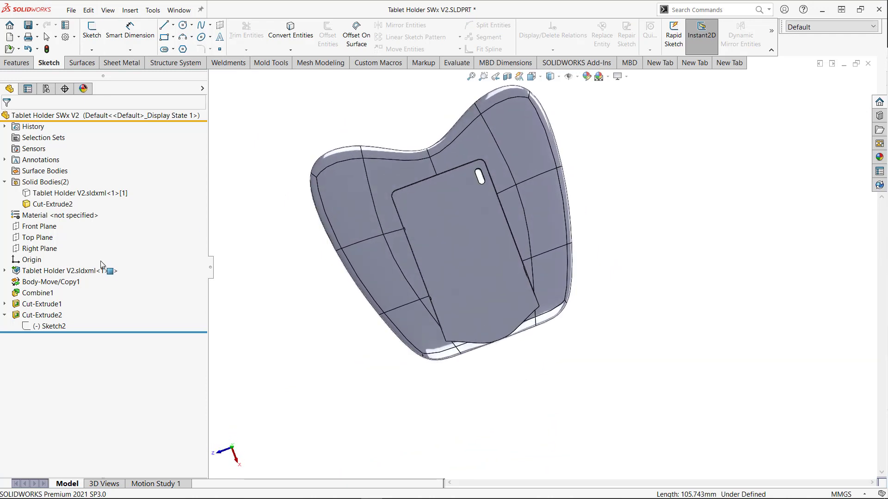
pyautogui.moveTo(548, 256); pyautogui.dragTo(500, 354, button='middle')
pyautogui.scroll(-2, 486, 192)
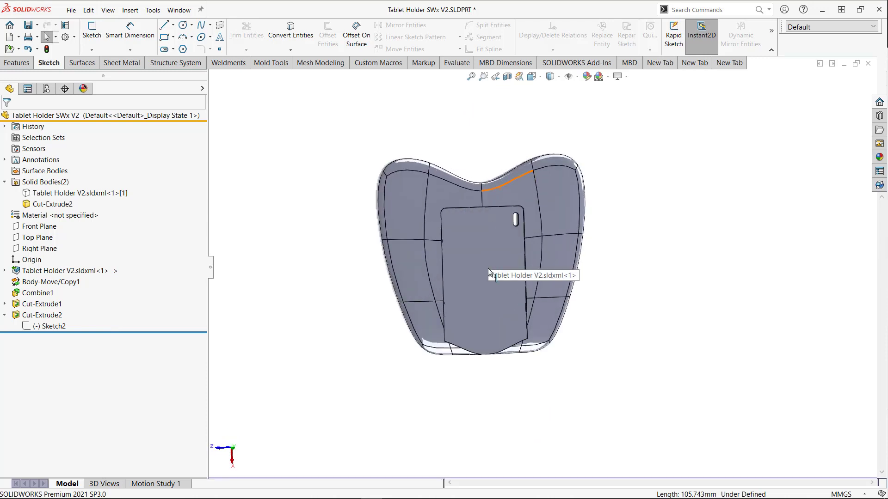
pyautogui.moveTo(484, 288); pyautogui.dragTo(478, 235, button='middle')
pyautogui.moveTo(478, 235); pyautogui.dragTo(486, 183, button='middle')
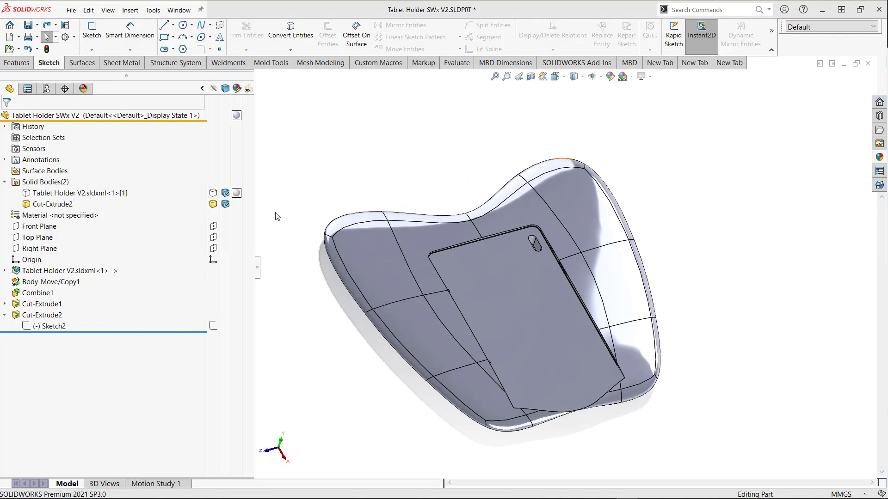
pyautogui.click(80, 192)
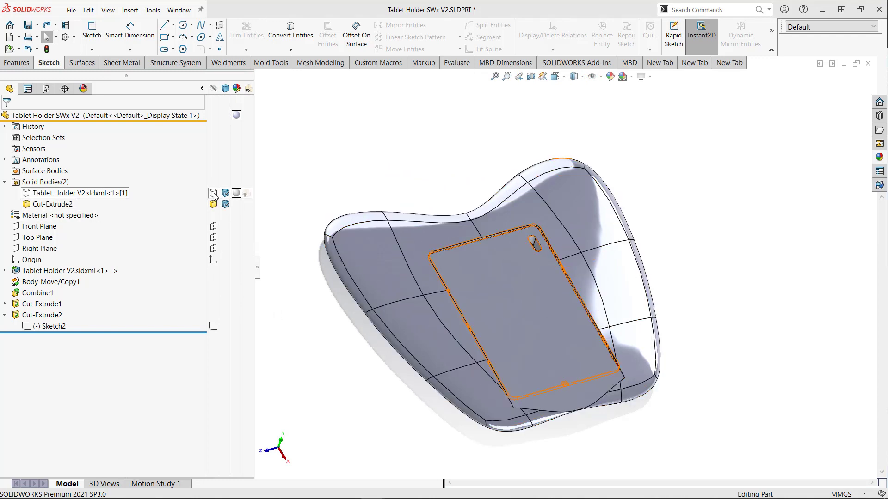
pyautogui.click(327, 176)
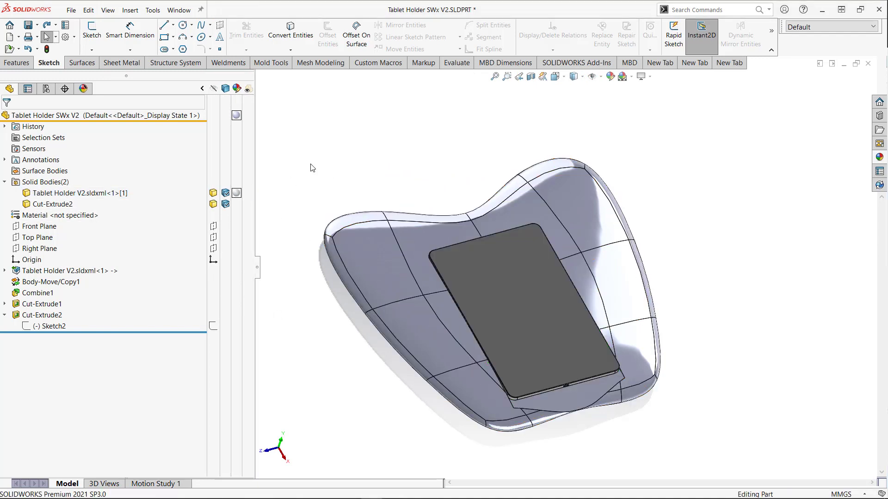
# Add a new decal to the part and load the GoEngineer logo image from disk.
pyautogui.click(83, 89)
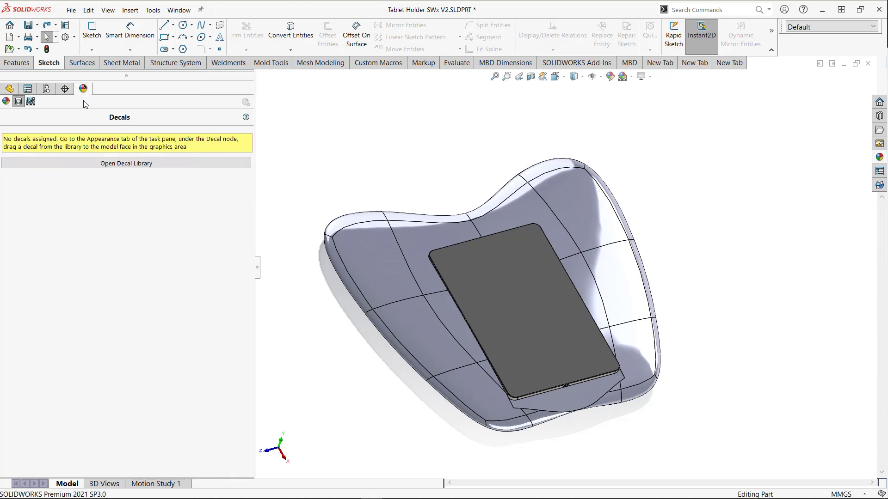
pyautogui.rightClick(70, 235)
pyautogui.click(102, 242)
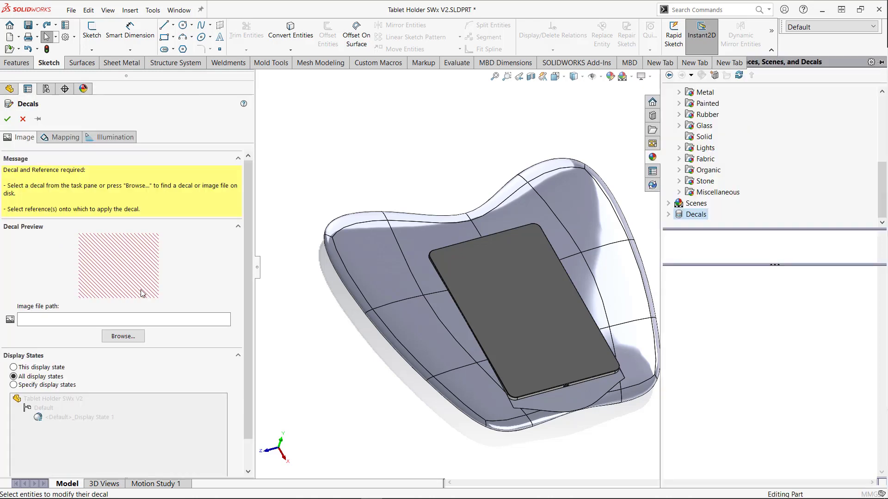
pyautogui.click(135, 338)
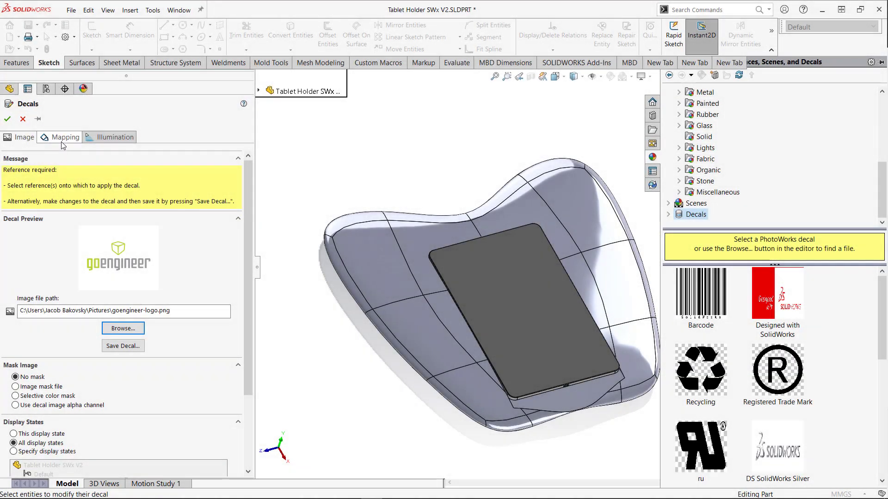
# Map the decal onto the tablet's front face by projection, fitting both its width and its height to the selection.
pyautogui.click(62, 137)
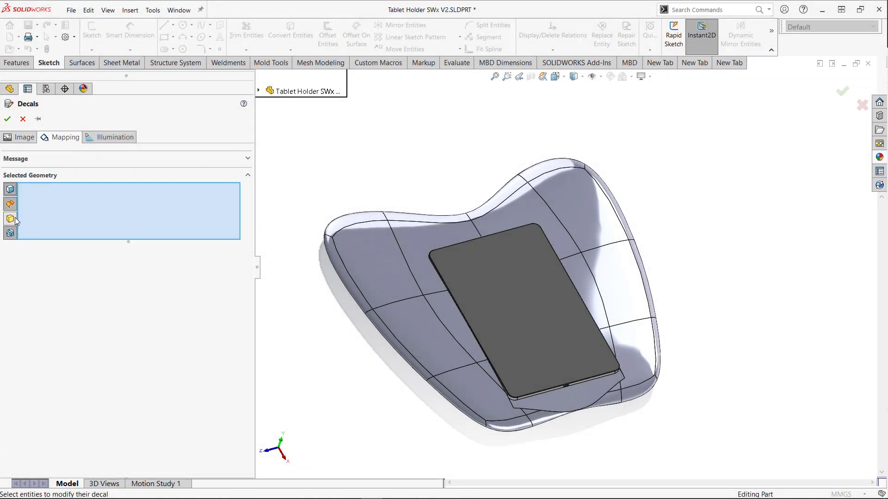
pyautogui.click(535, 273)
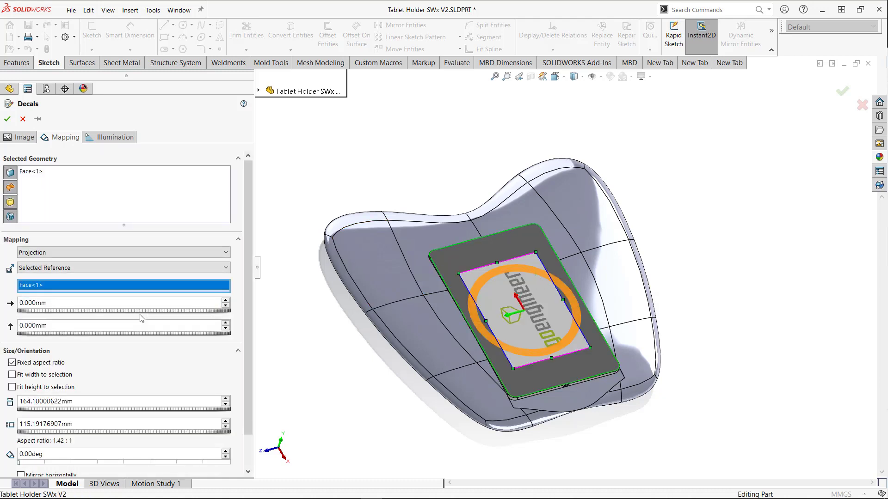
pyautogui.click(12, 374)
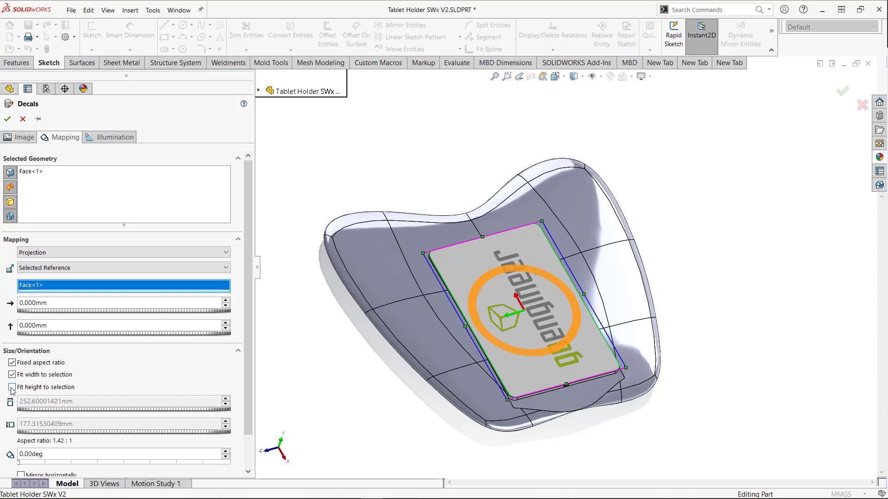
pyautogui.click(12, 387)
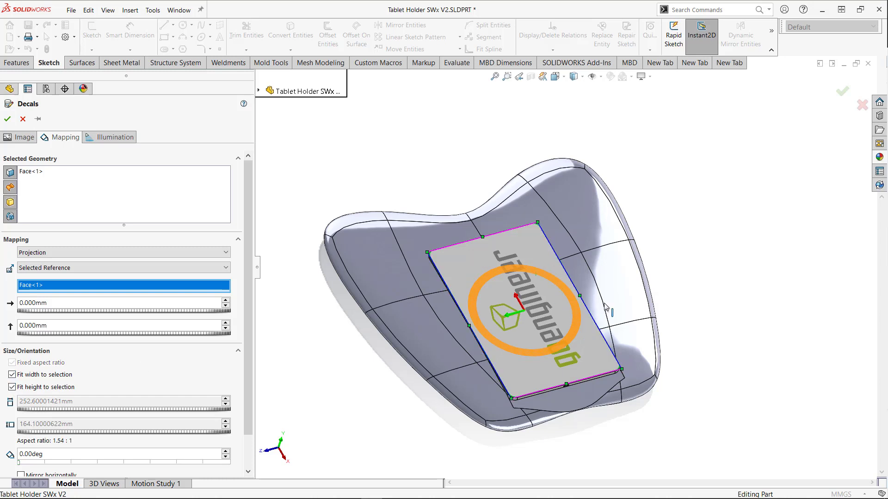
pyautogui.click(8, 119)
pyautogui.click(575, 89)
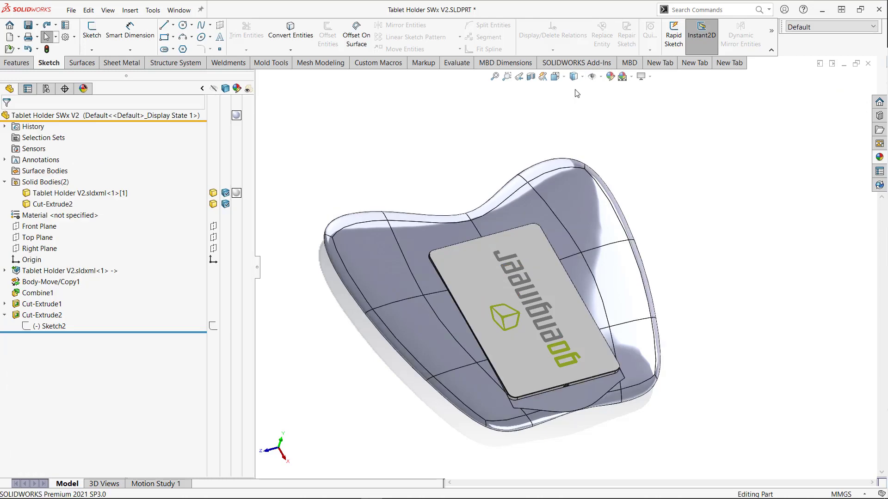
# Set the display mode of the Cut-Extrude2 holder body to Shaded.
pyautogui.click(226, 204)
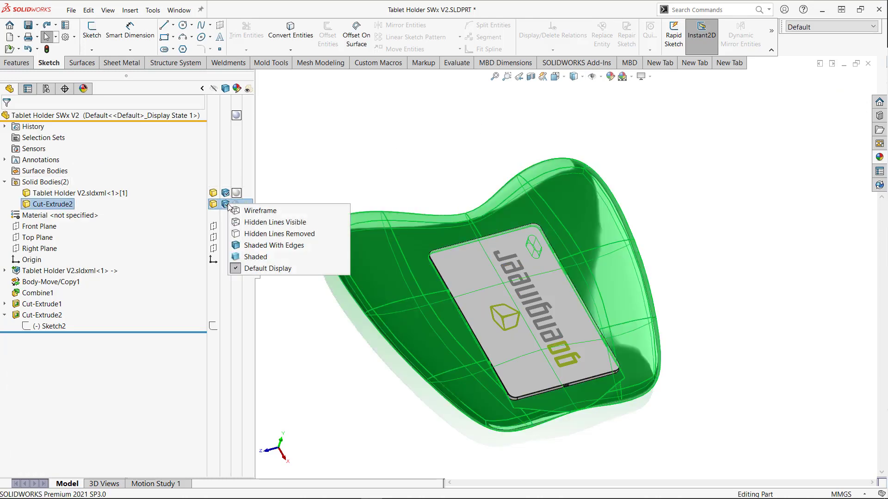
pyautogui.click(254, 256)
pyautogui.click(283, 196)
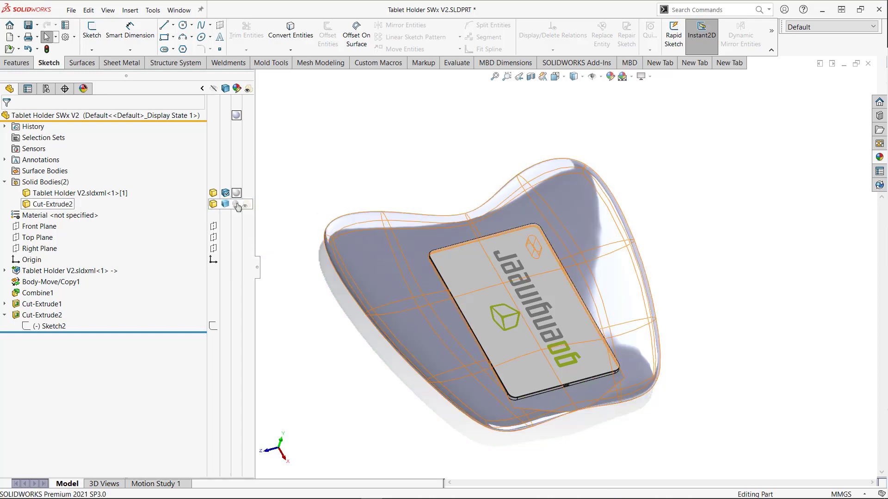
# Apply the EDM plastic appearance "spark erosion plastic blue" to the Cut-Extrude2 holder body.
pyautogui.click(237, 207)
pyautogui.click(263, 214)
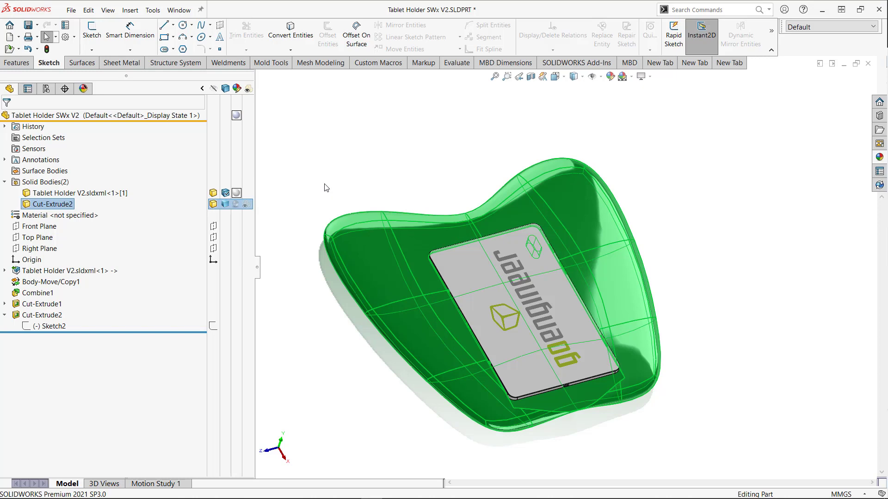
pyautogui.click(728, 125)
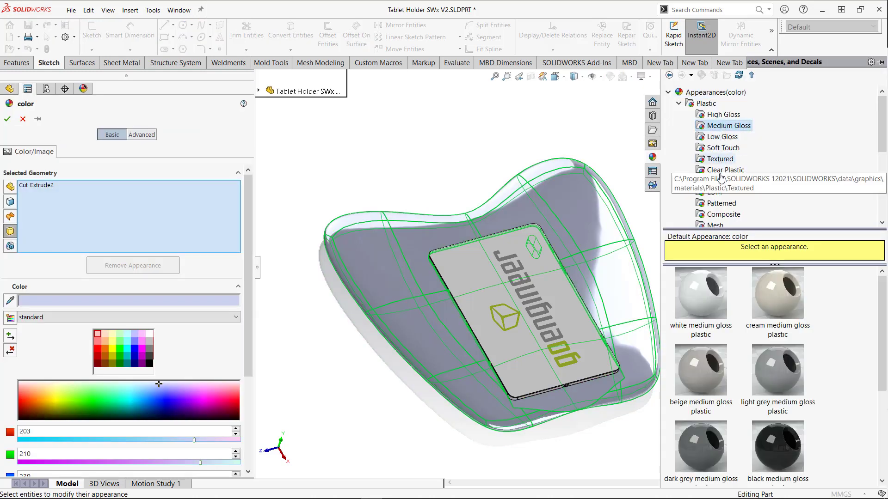
pyautogui.click(714, 191)
pyautogui.click(756, 298)
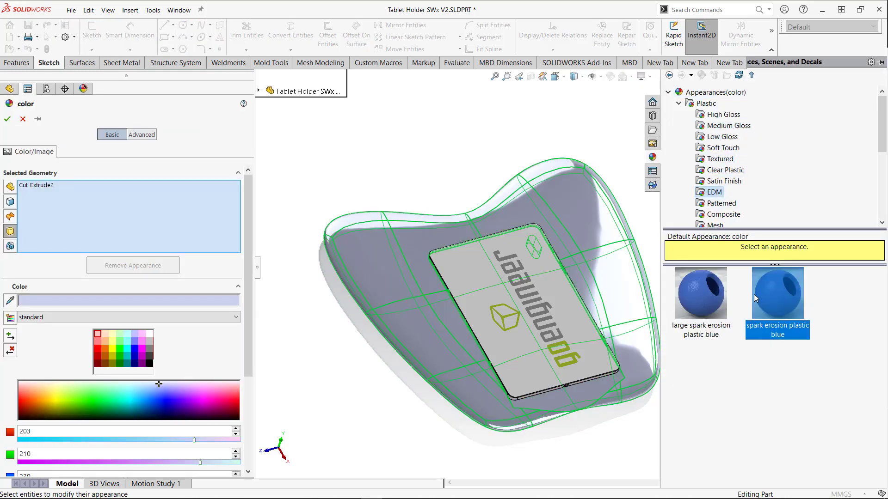
pyautogui.moveTo(755, 298); pyautogui.dragTo(595, 230)
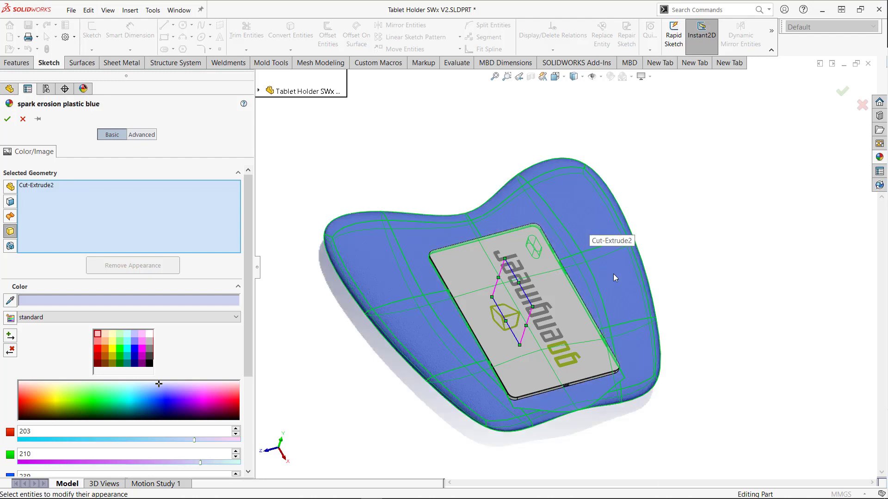
pyautogui.click(10, 120)
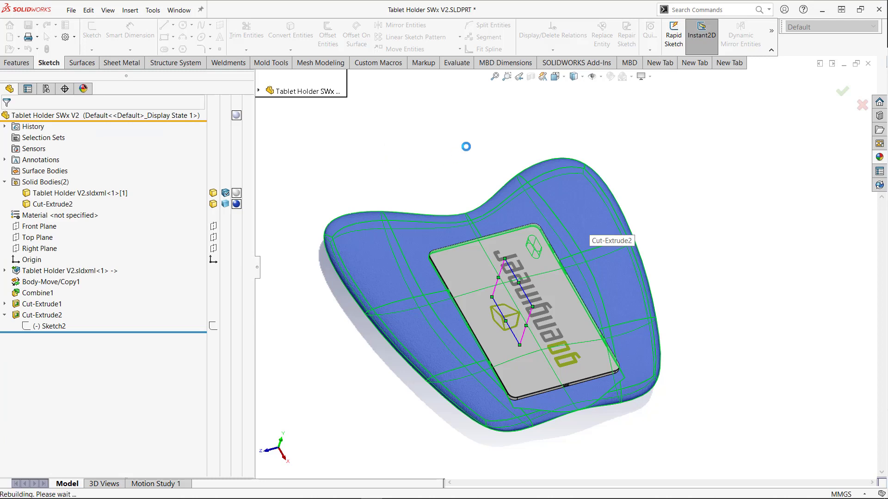
pyautogui.moveTo(454, 155); pyautogui.dragTo(465, 204, button='middle')
pyautogui.press('Escape')
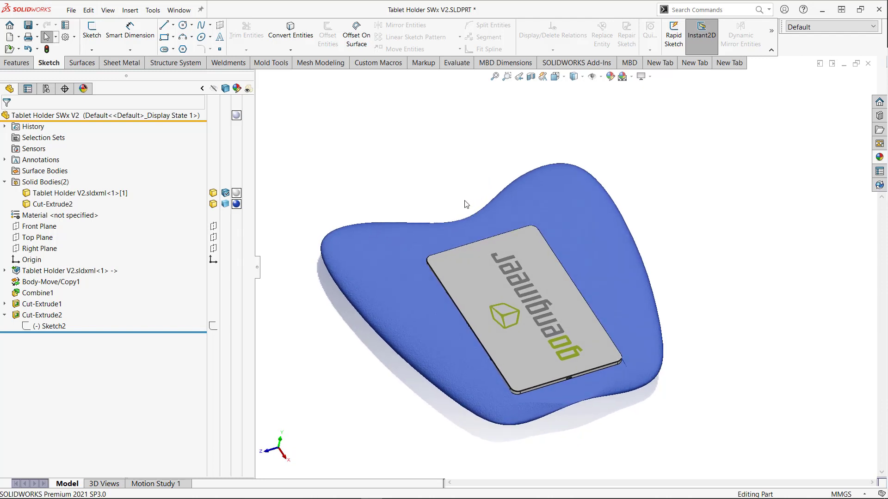